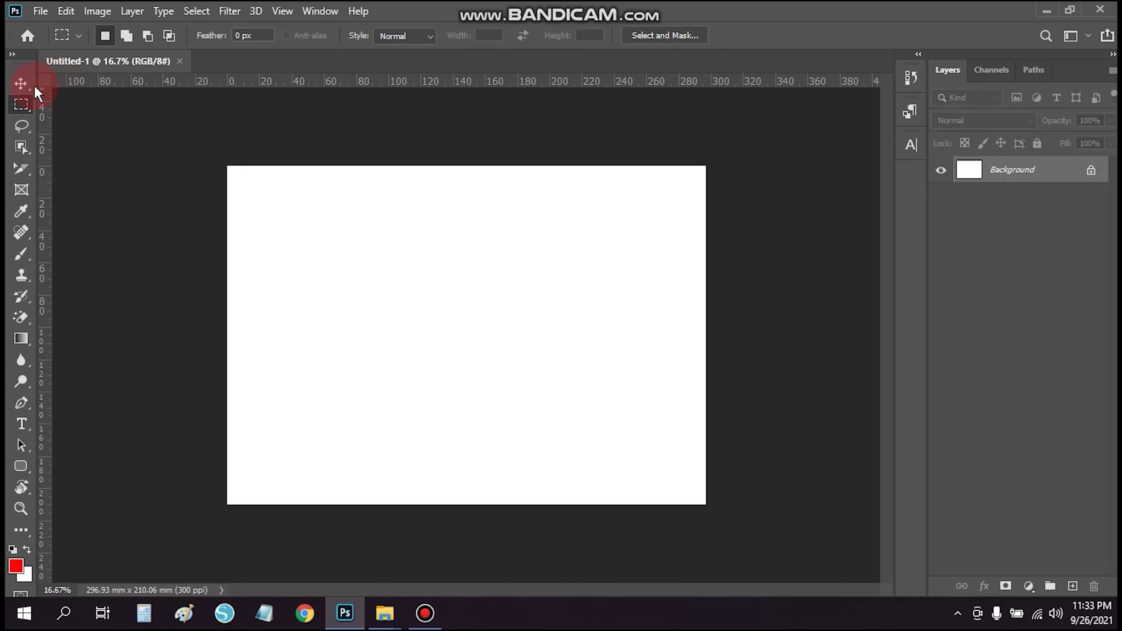
- Activate the Lasso Tool after briefly trying the Move and Rectangular Marquee tools
click(22, 84)
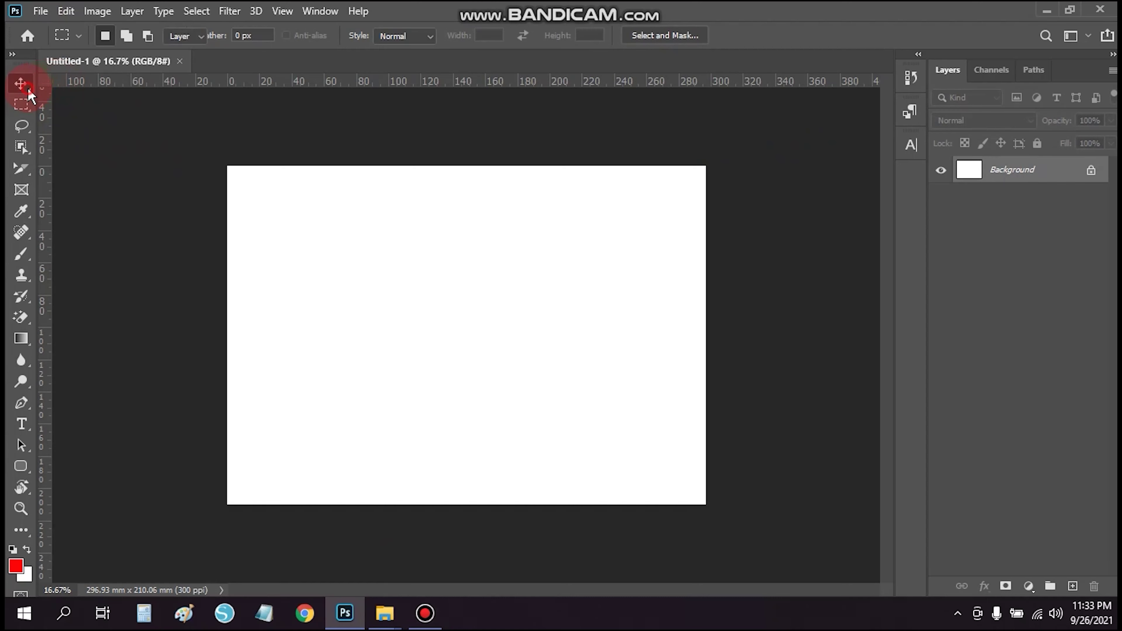
click(21, 105)
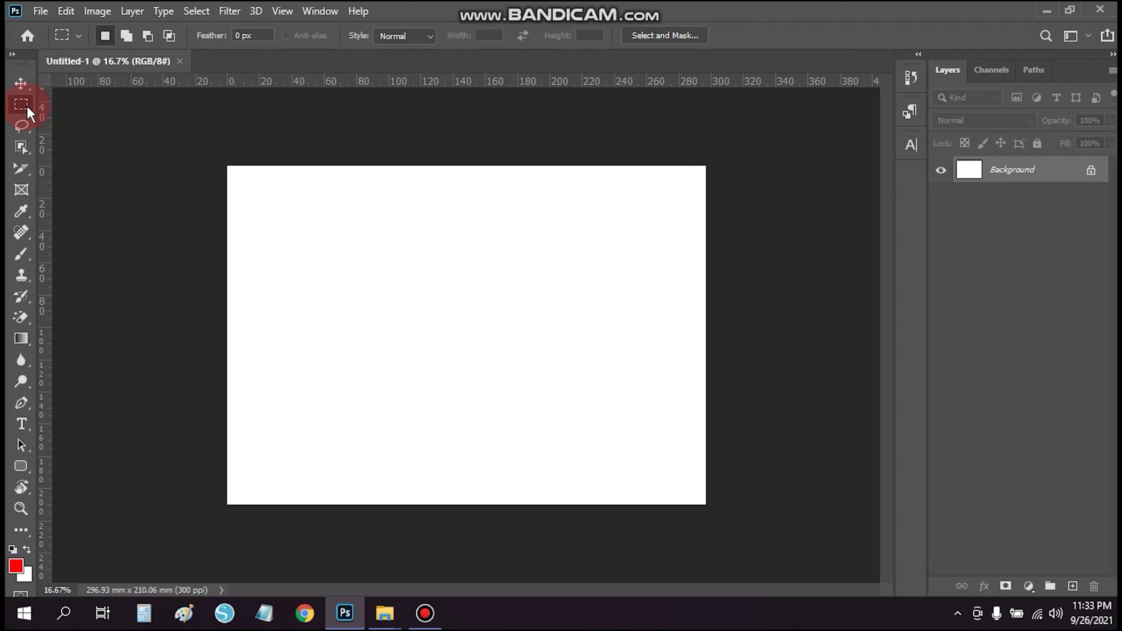
click(23, 127)
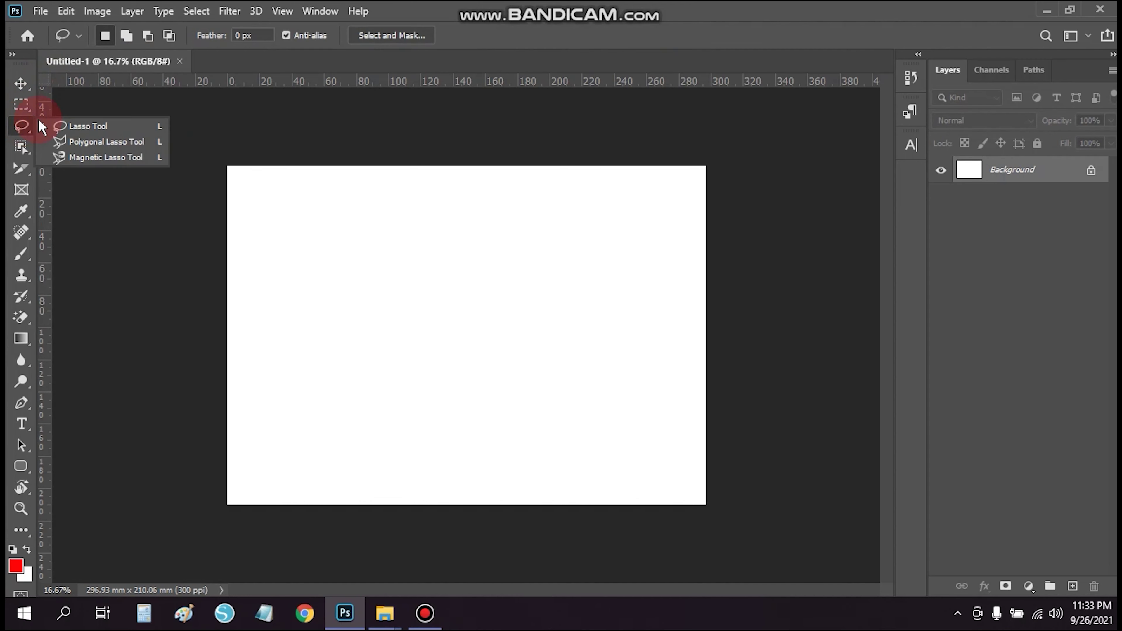
- Draw a rounded lasso selection near the canvas top-left and unlock the Background layer
mouse_move(314, 202)
mouse_down()
mouse_move(414, 268)
mouse_move(312, 214)
mouse_move(315, 202)
mouse_up()
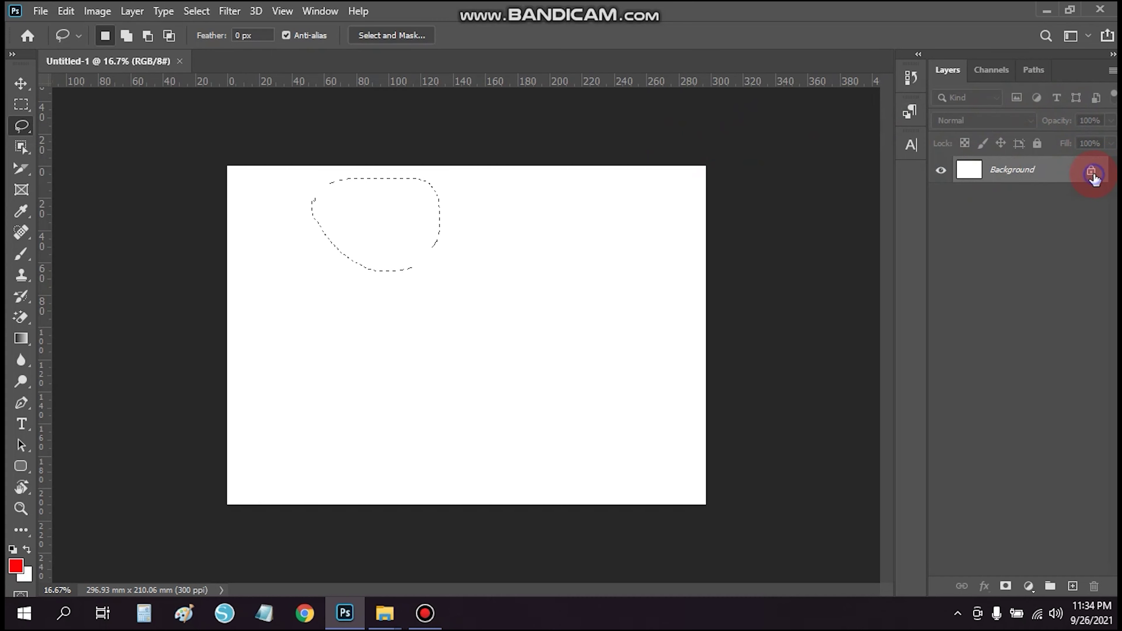
click(1093, 176)
right_click(1071, 586)
- Convert the background to Layer 0, add empty Layer 1, and fill the selection red
click(1074, 587)
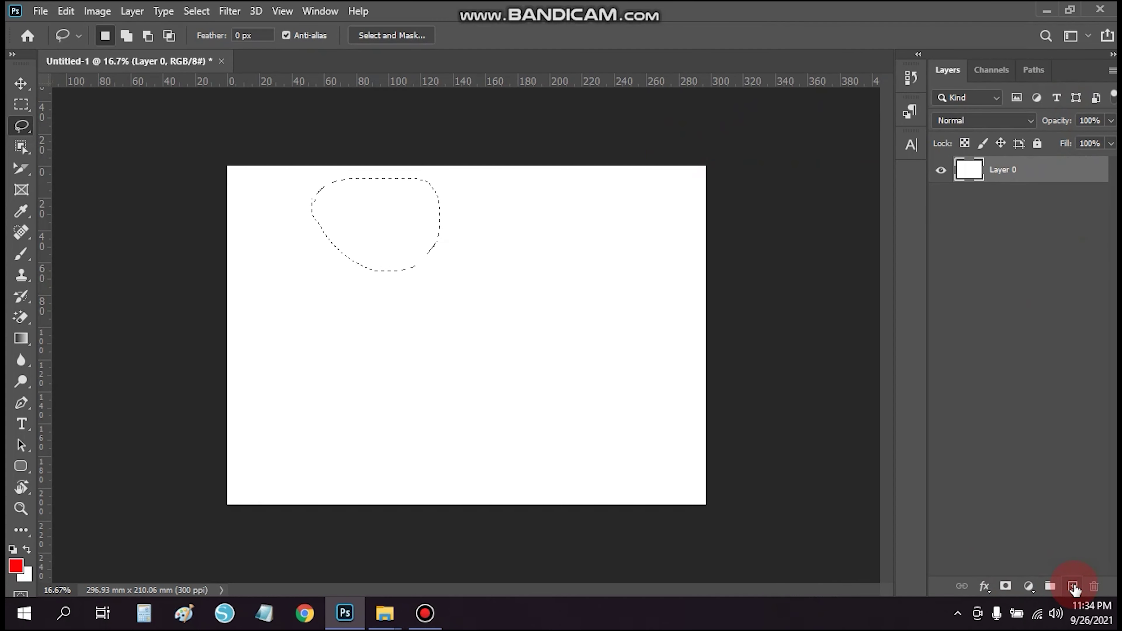
click(1074, 587)
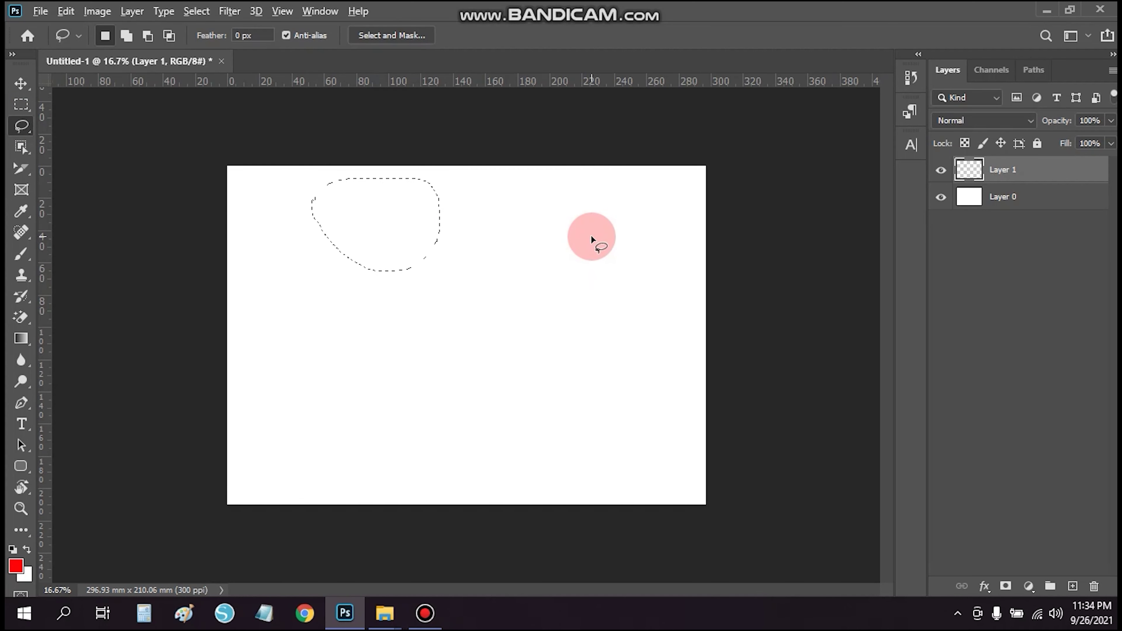
key(alt+BackSpace)
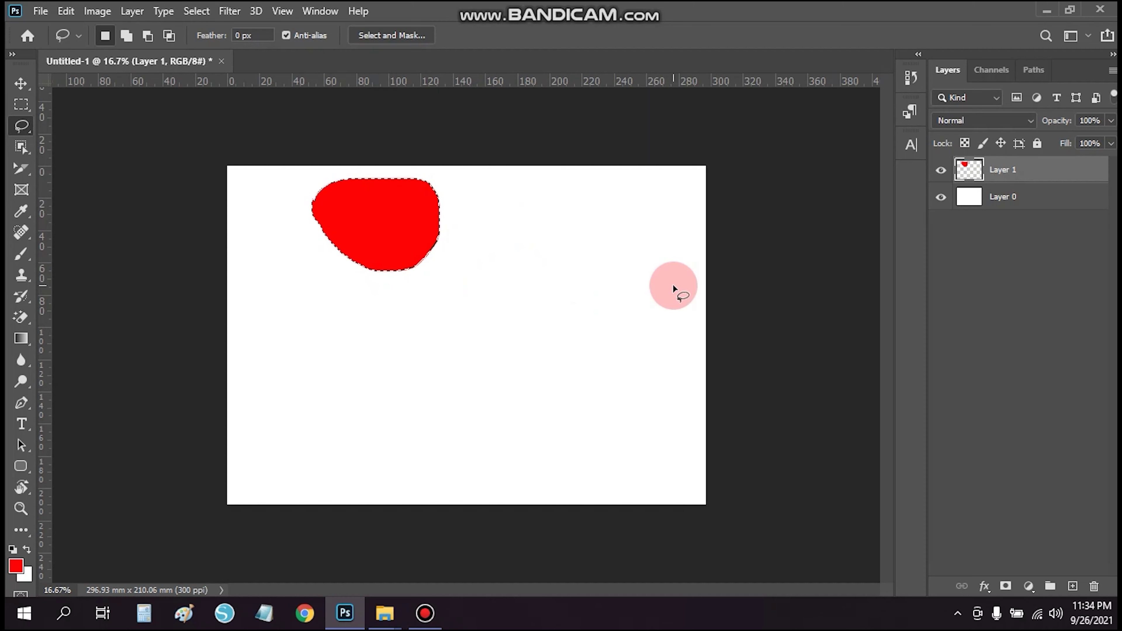
- Deselect the red shape and undo the red fill on Layer 1
click(440, 263)
key(ctrl+z)
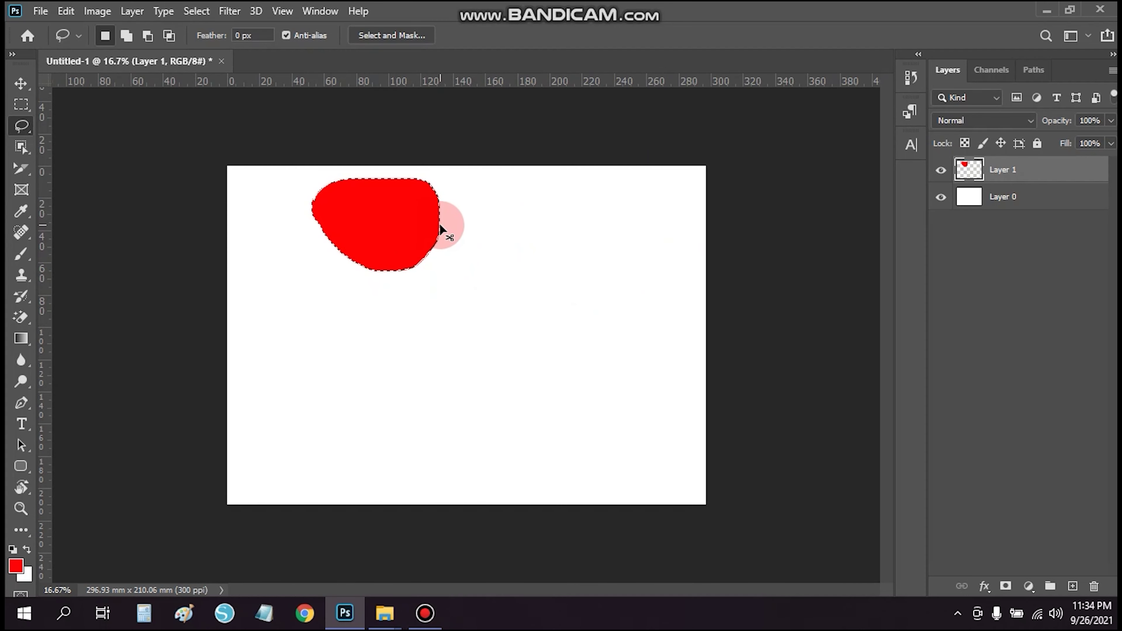
key(ctrl+x)
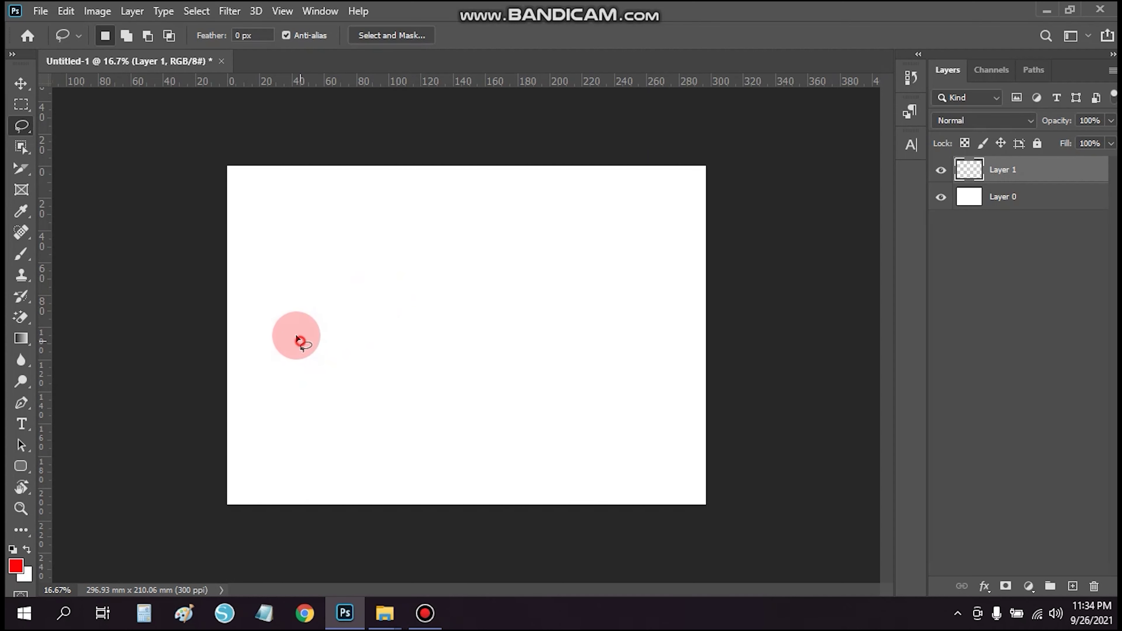
- Draw and clear two practice lasso selections: one on the left, one wavy across the upper canvas
drag(300, 340, 292, 259)
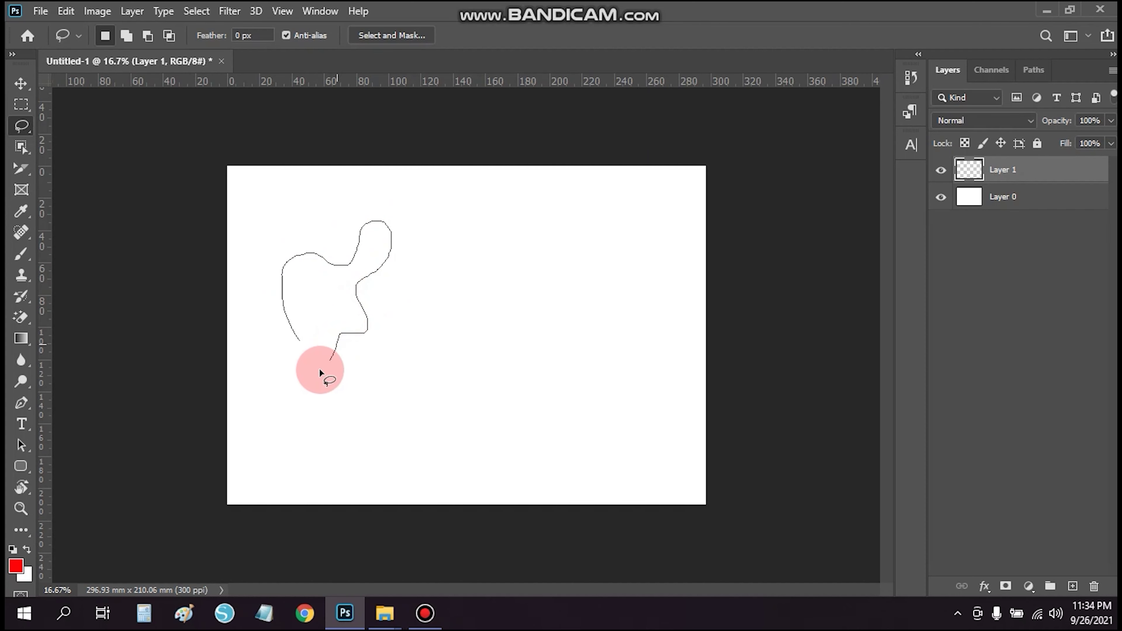
drag(295, 344, 299, 343)
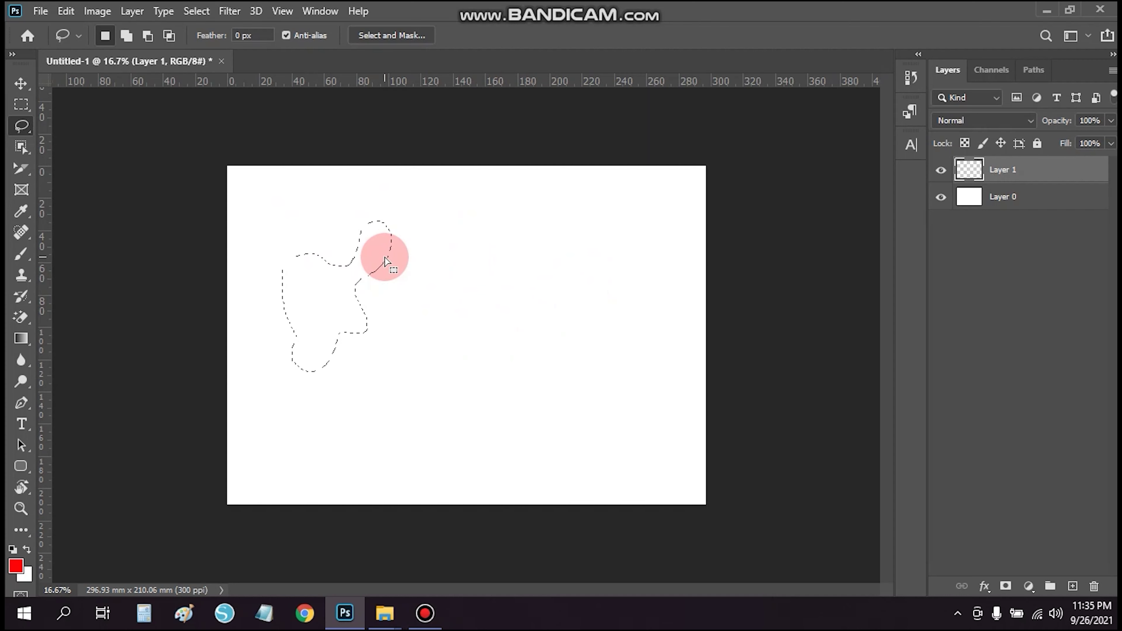
key(ctrl+d)
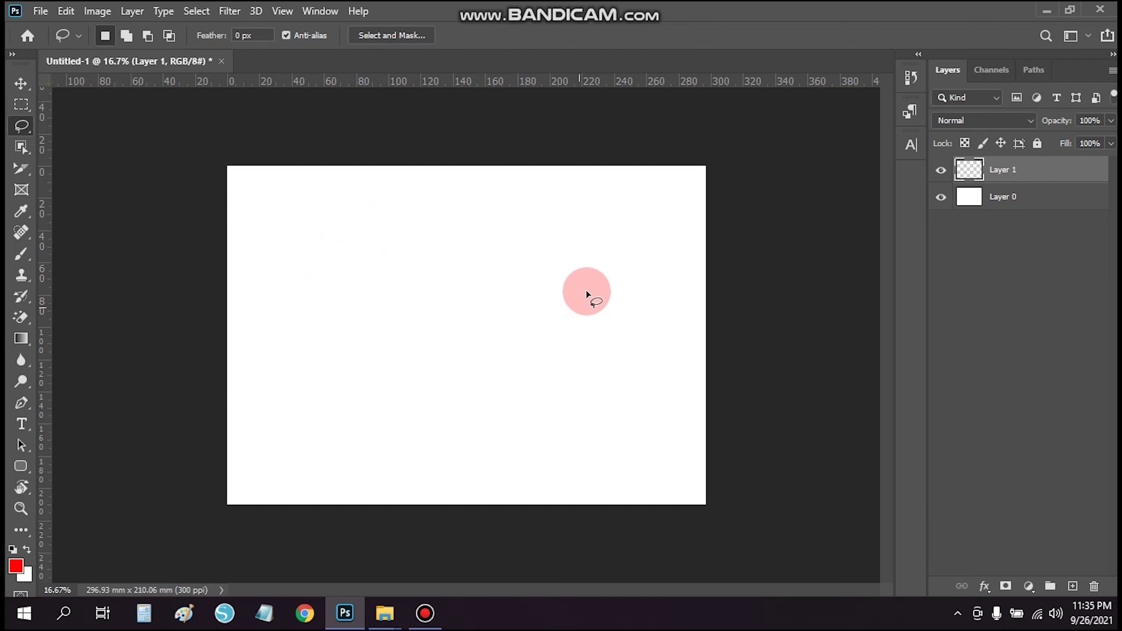
mouse_move(334, 252)
mouse_down()
mouse_move(412, 218)
mouse_move(440, 238)
mouse_move(463, 215)
mouse_move(506, 220)
mouse_move(524, 259)
mouse_move(423, 266)
mouse_move(334, 254)
mouse_up()
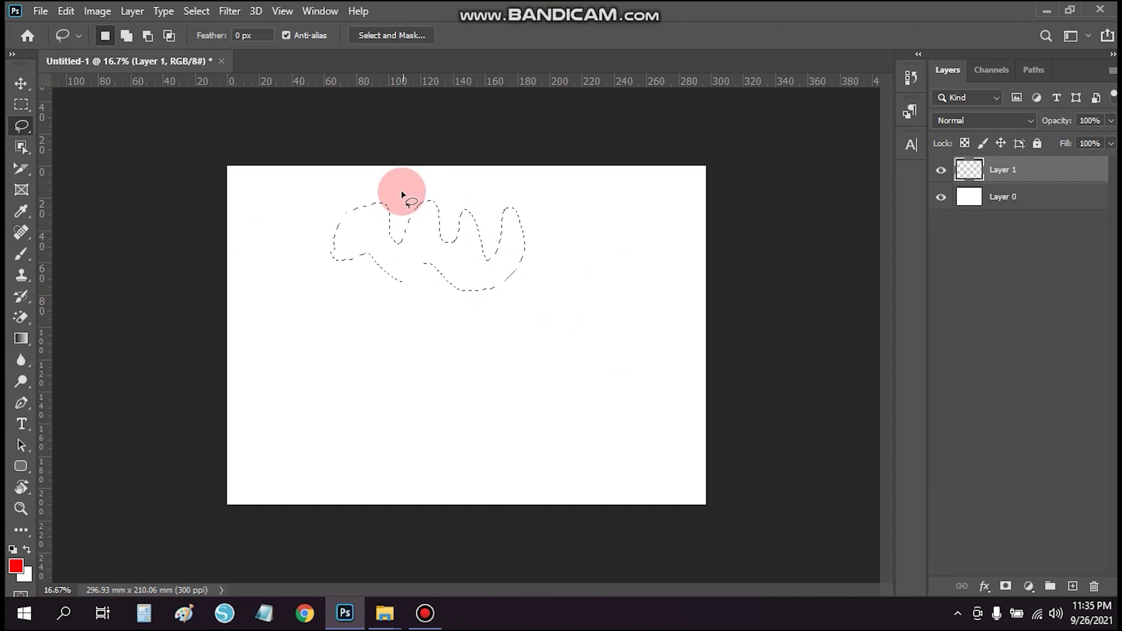
click(258, 216)
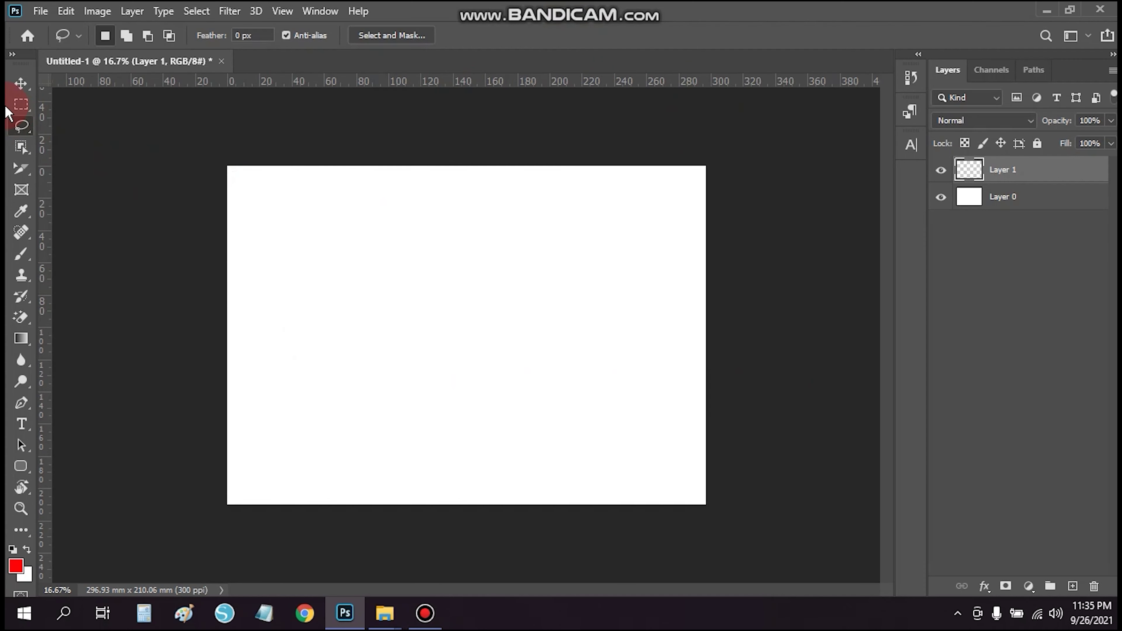
click(22, 127)
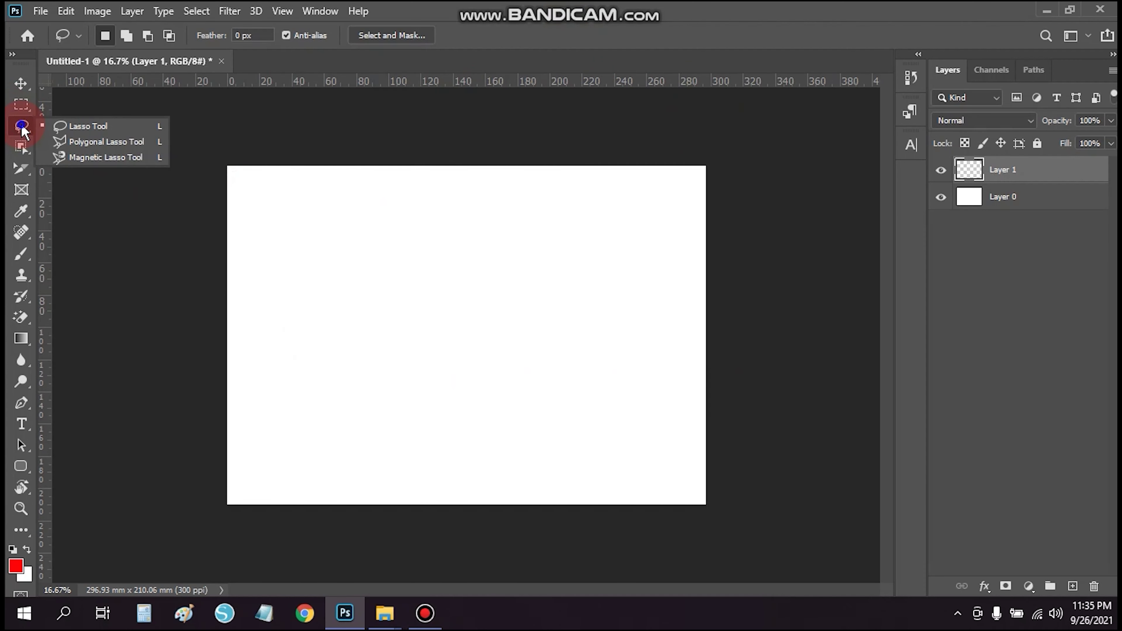
- Switch to the Polygonal Lasso and draw a triangular selection, then clear it
click(106, 141)
click(326, 296)
click(478, 318)
click(478, 202)
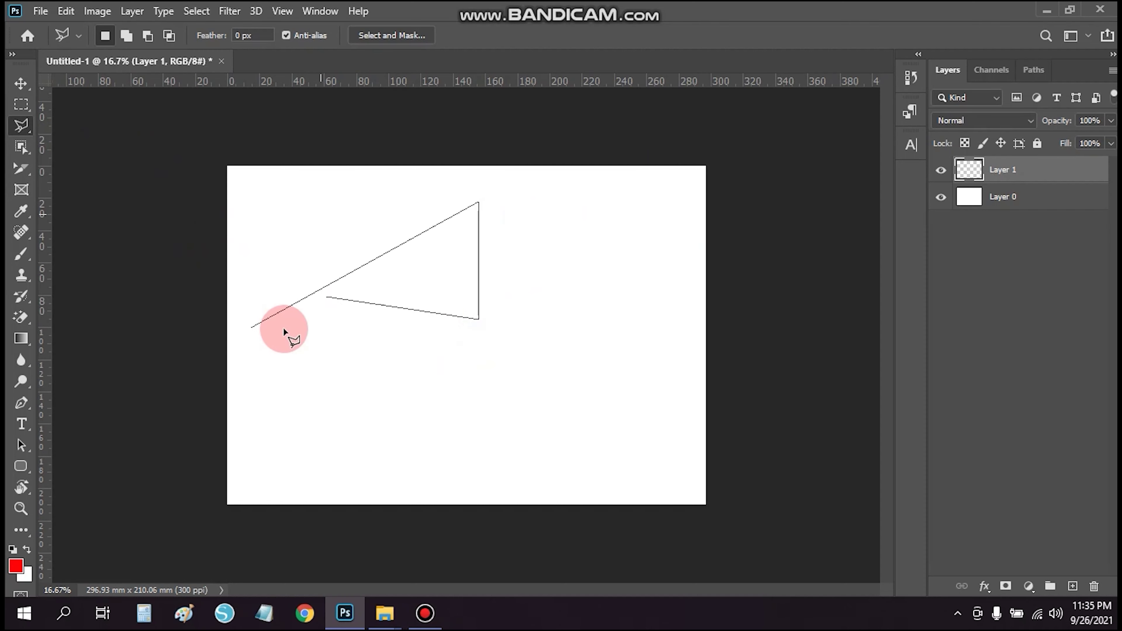
click(327, 297)
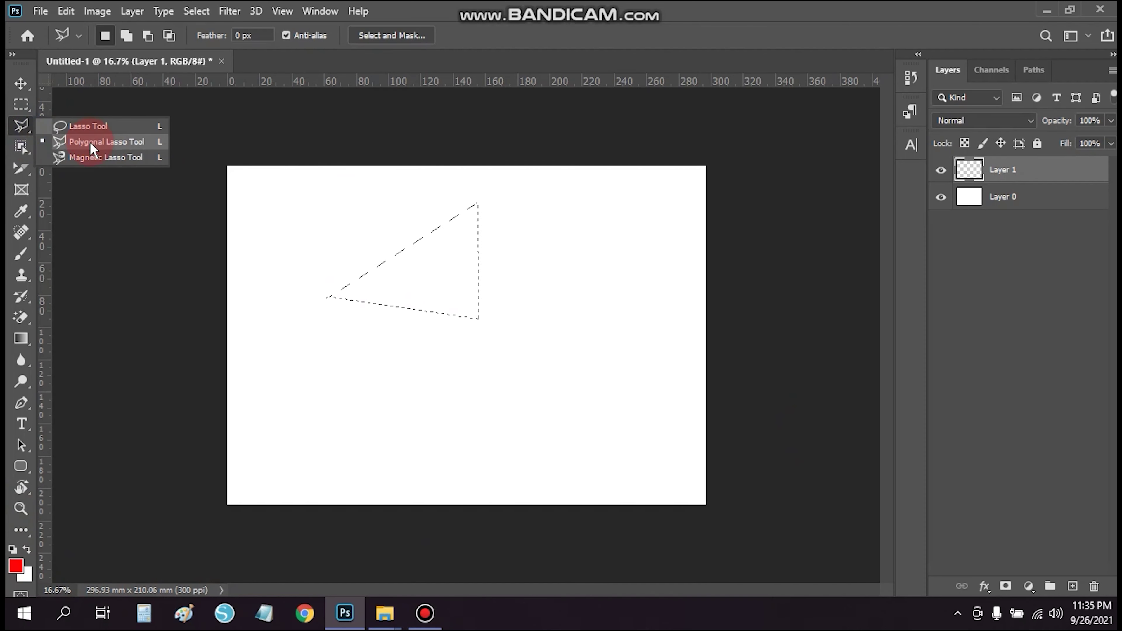
drag(457, 287, 533, 343)
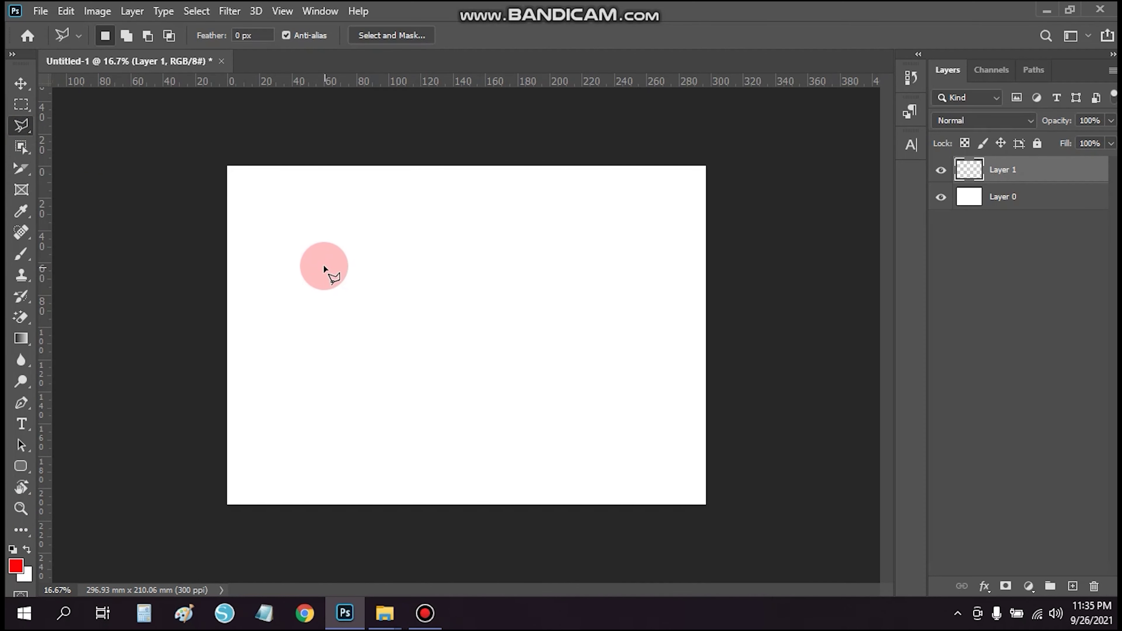
- Draw a Shift-constrained polygonal selection with a horizontal edge, then clear it
key(shift)
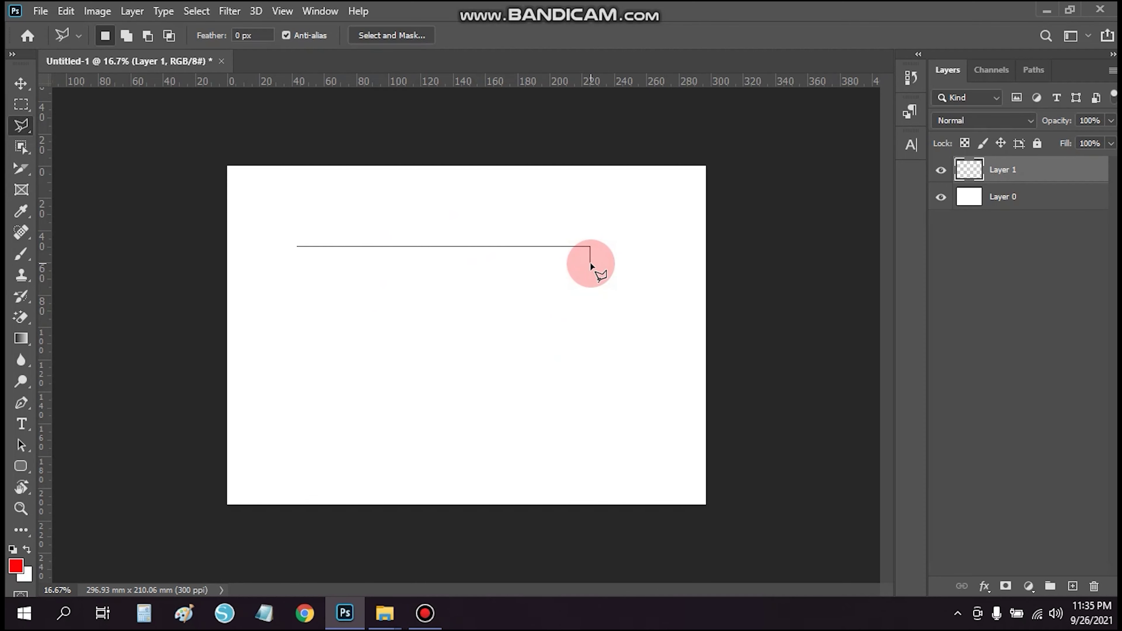
click(591, 265)
click(661, 379)
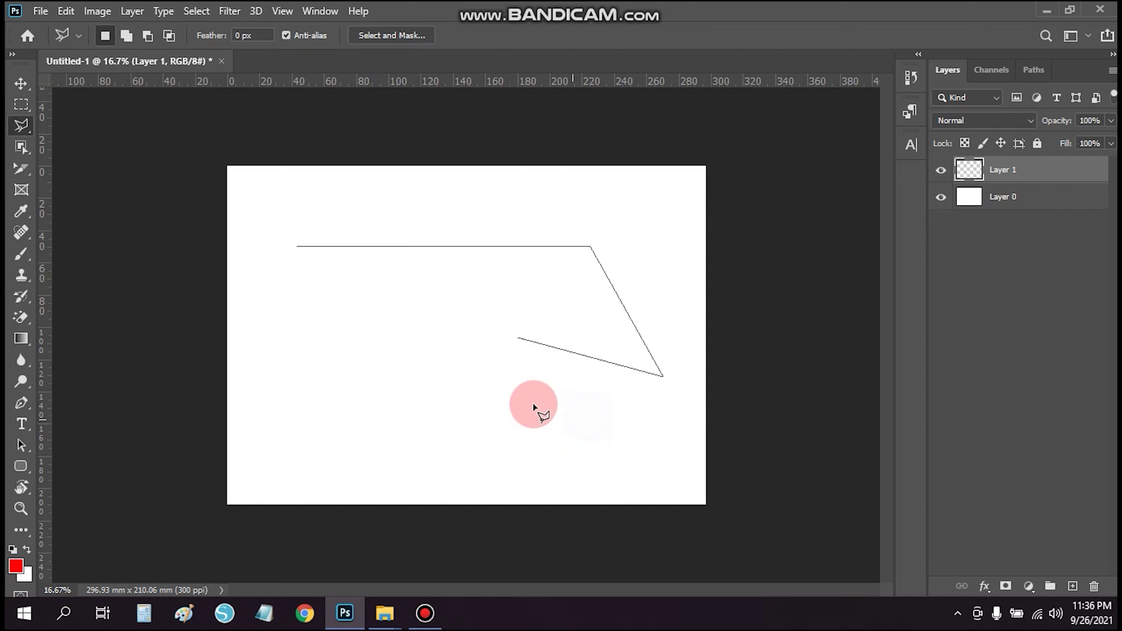
click(479, 370)
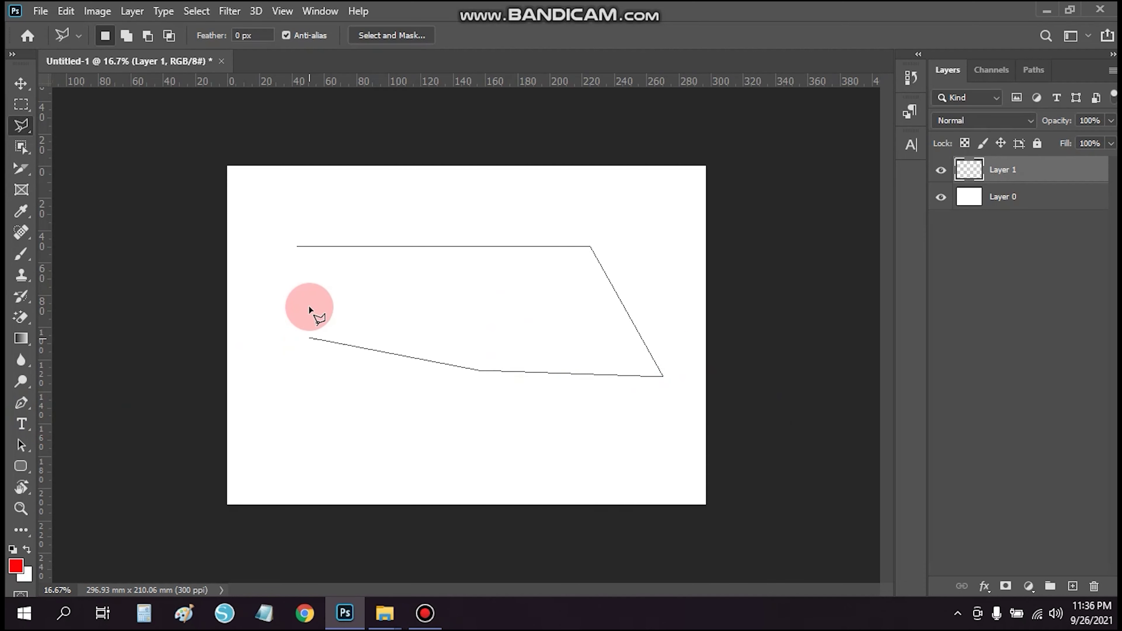
click(297, 246)
key(ctrl+d)
- Draw a four-corner rectangular polygonal selection and deselect it
click(330, 237)
click(329, 371)
click(504, 372)
click(502, 228)
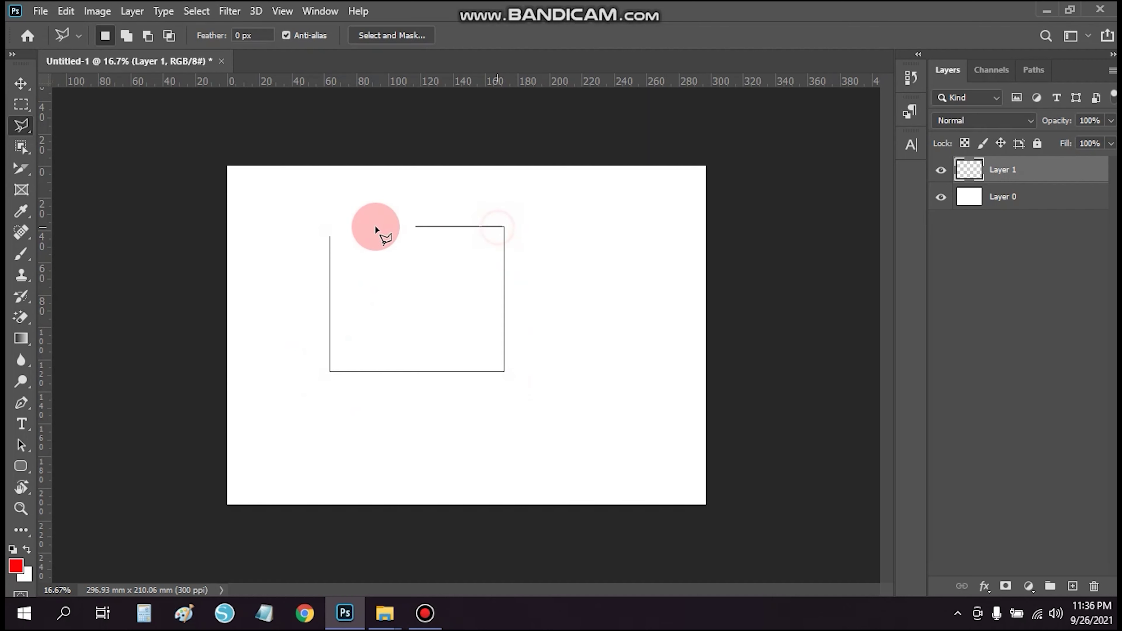
click(330, 237)
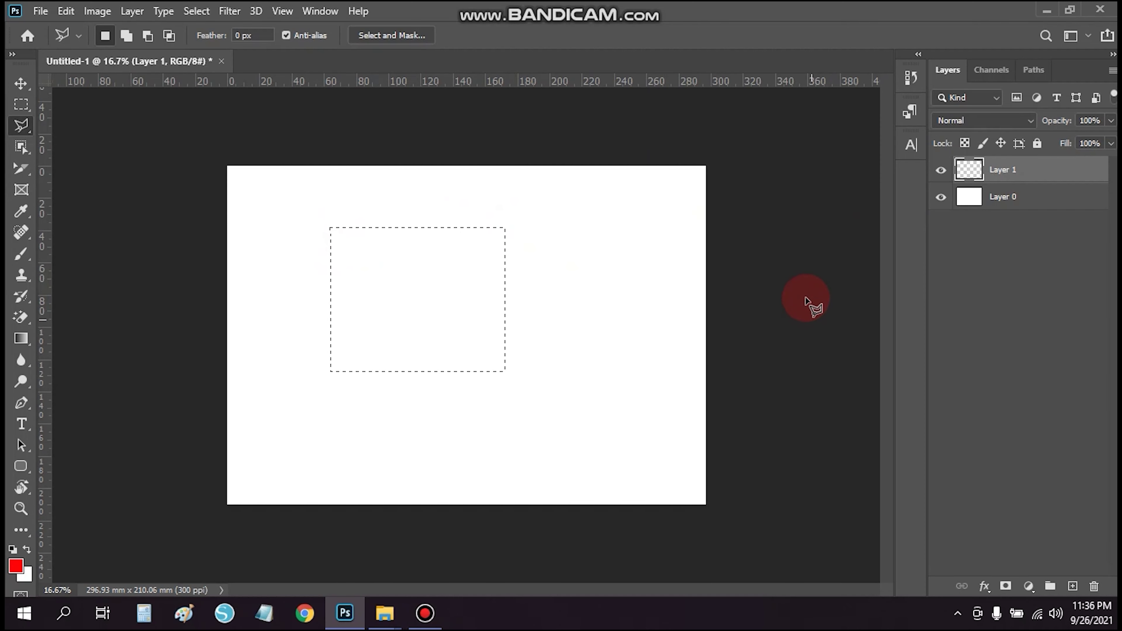
click(656, 396)
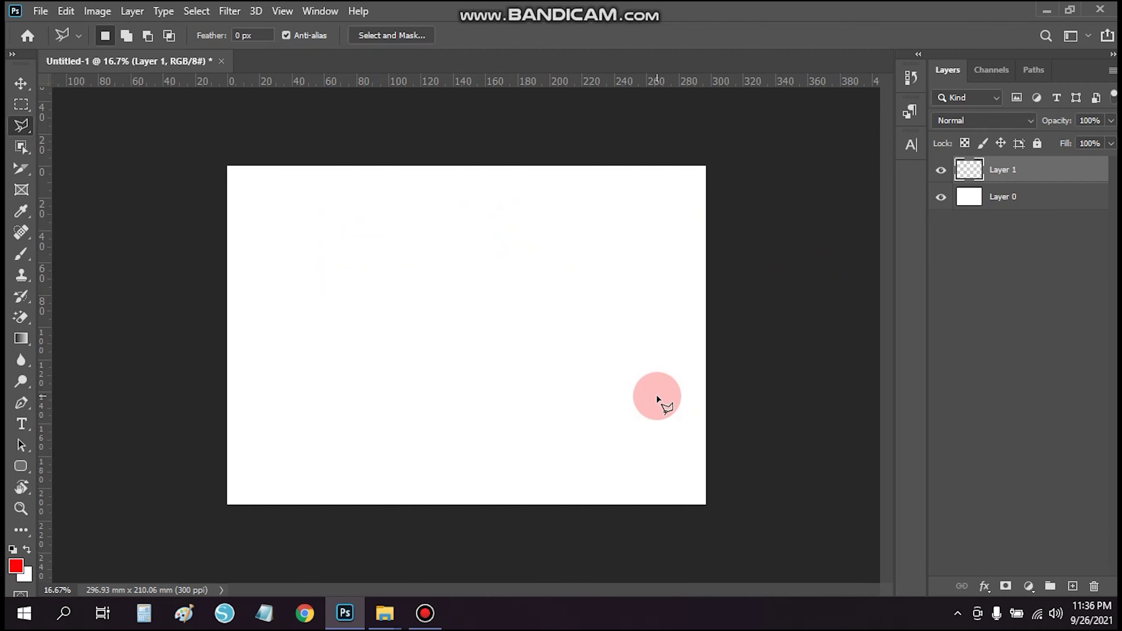
right_click(18, 121)
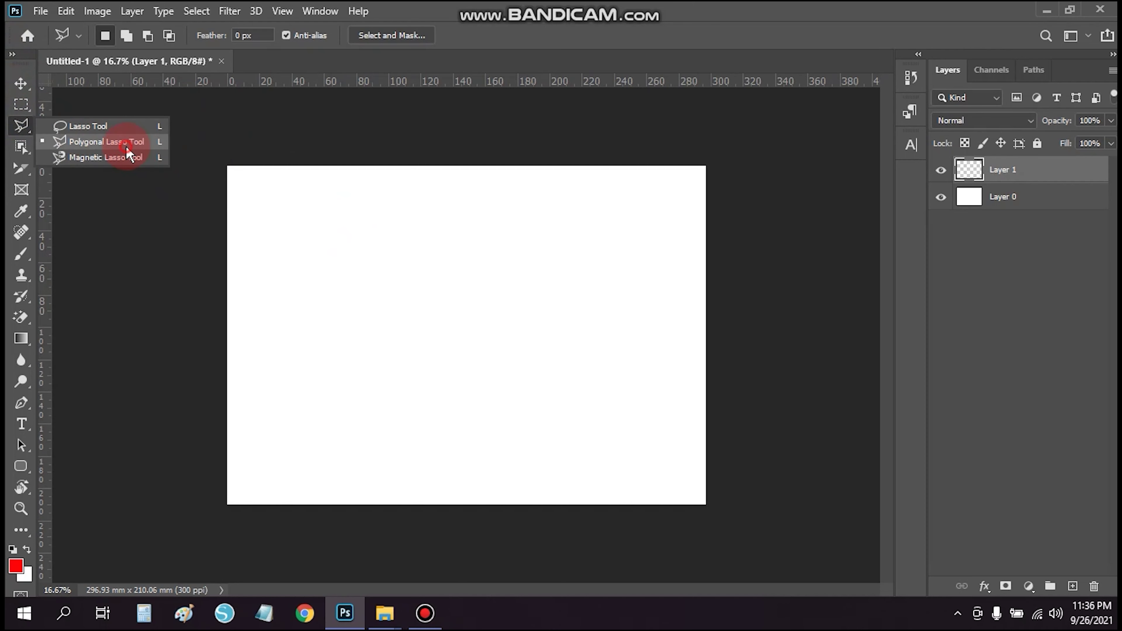
- Draw a large four-corner polygonal selection spanning most of the canvas, then deselect it
click(117, 142)
click(290, 222)
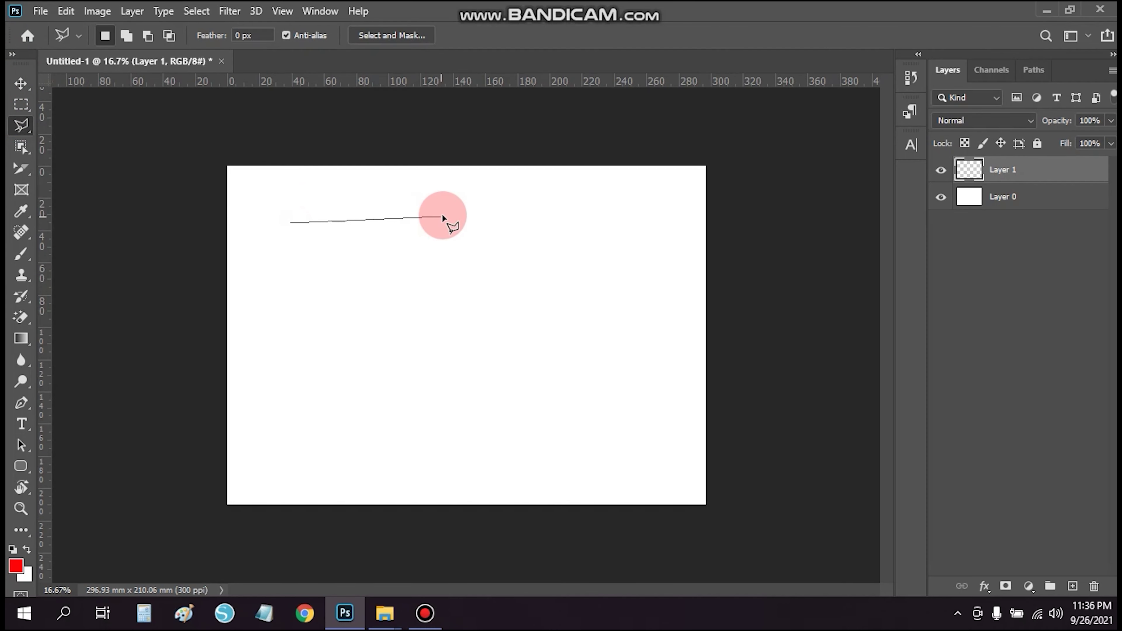
click(666, 183)
click(692, 463)
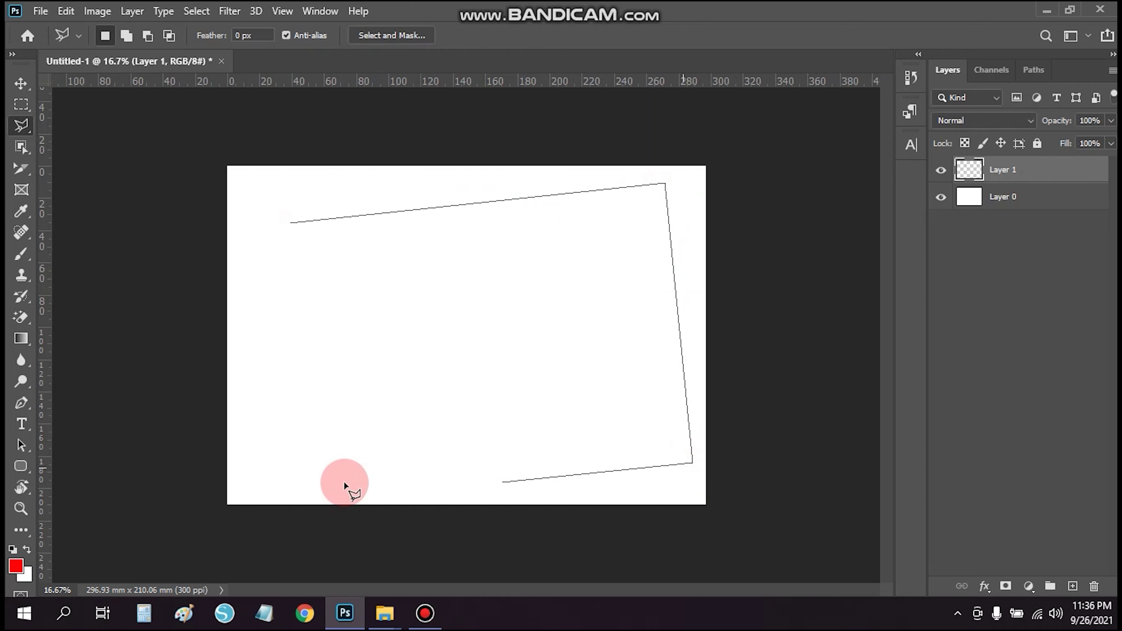
click(300, 485)
click(291, 223)
click(835, 154)
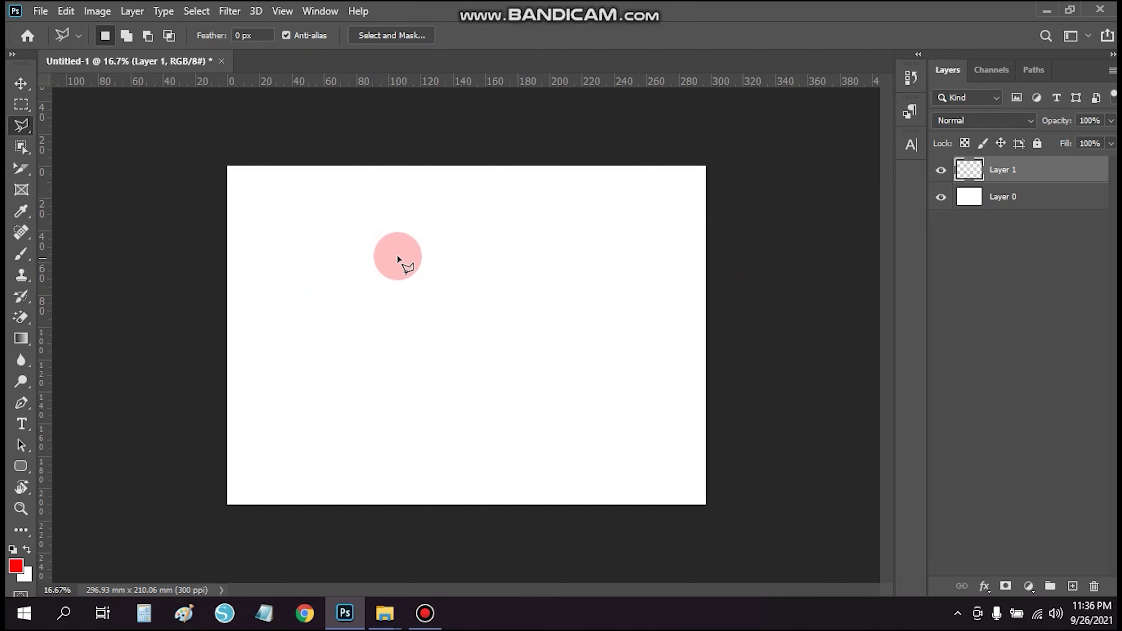
click(335, 241)
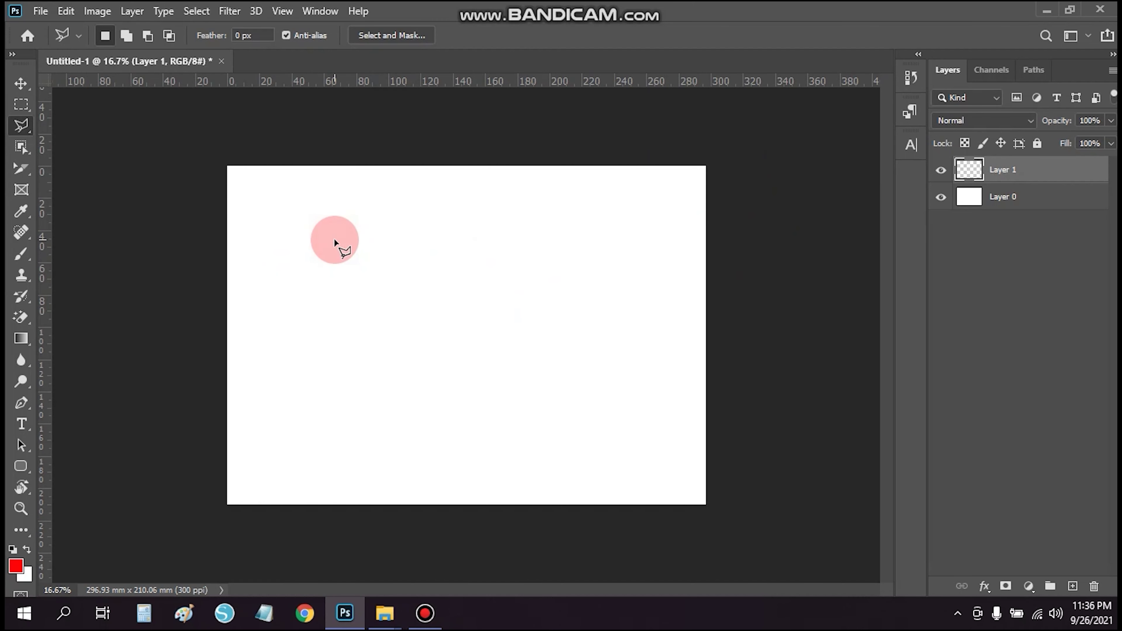
- Start a new polygonal outline near the top and cancel it unfinished
click(425, 213)
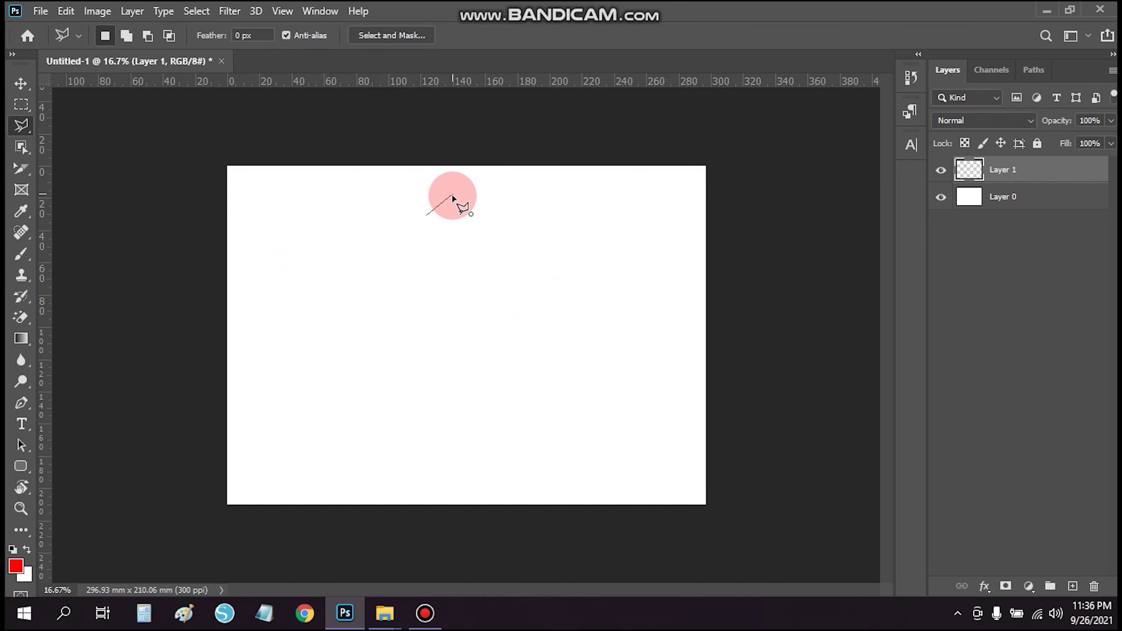
click(420, 216)
click(535, 361)
click(532, 332)
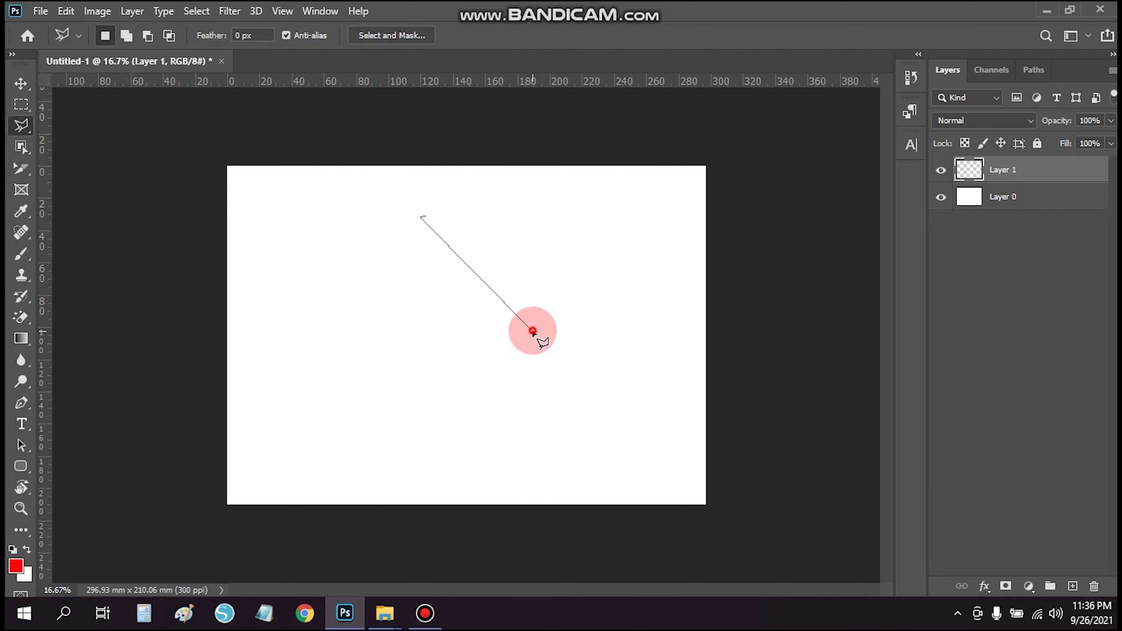
key(Escape)
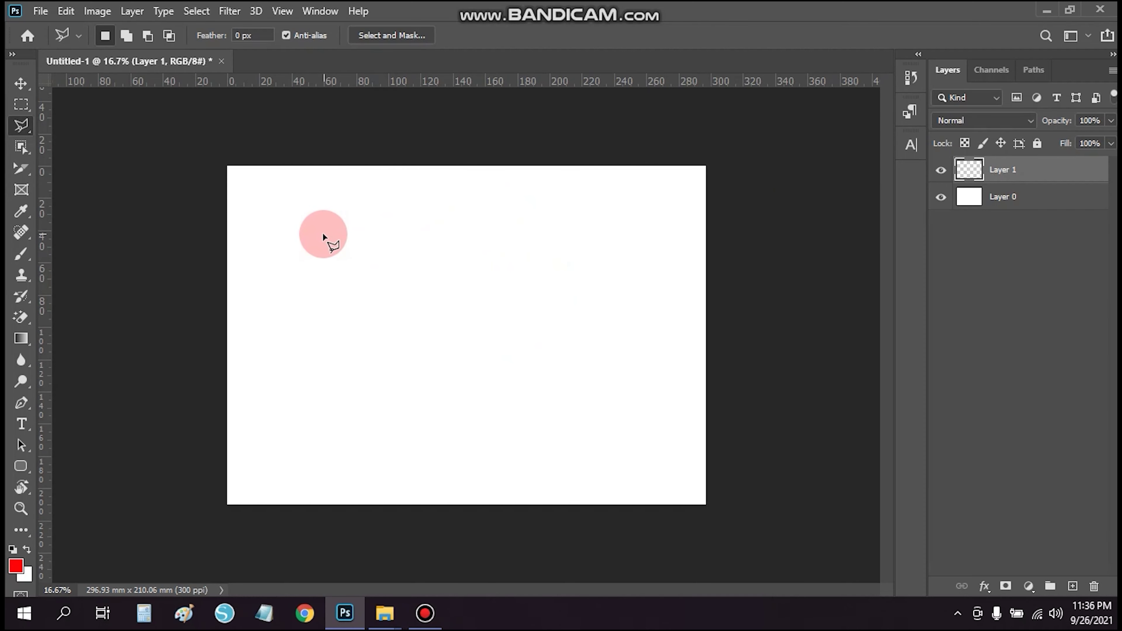
- Draw a straight-edged rectangular polygonal selection and close it with a double-click
click(320, 230)
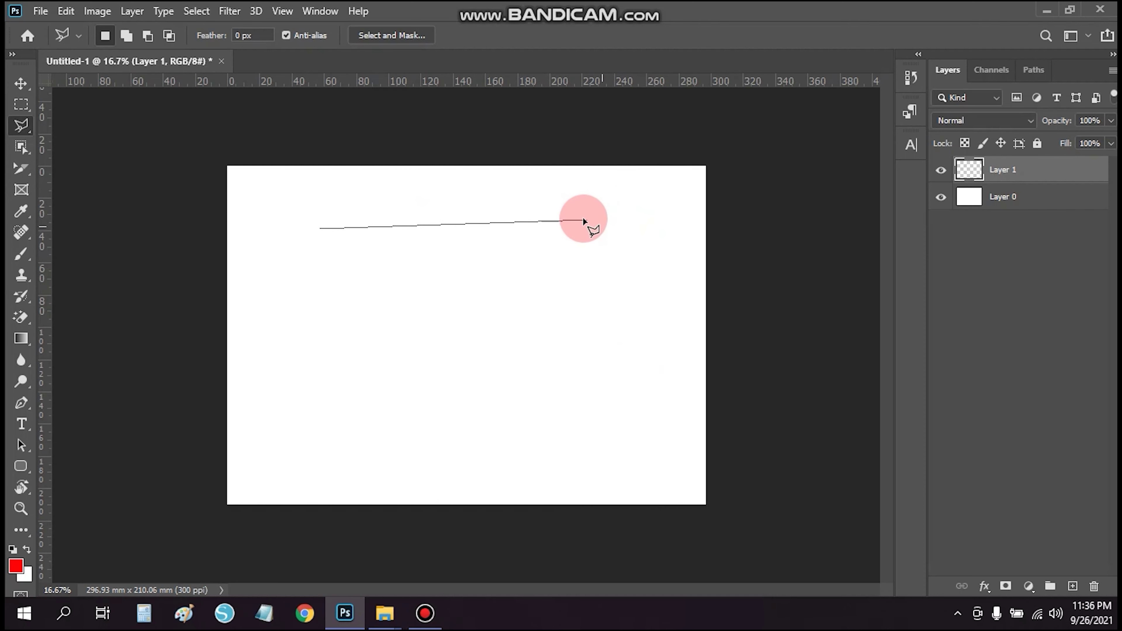
click(628, 226)
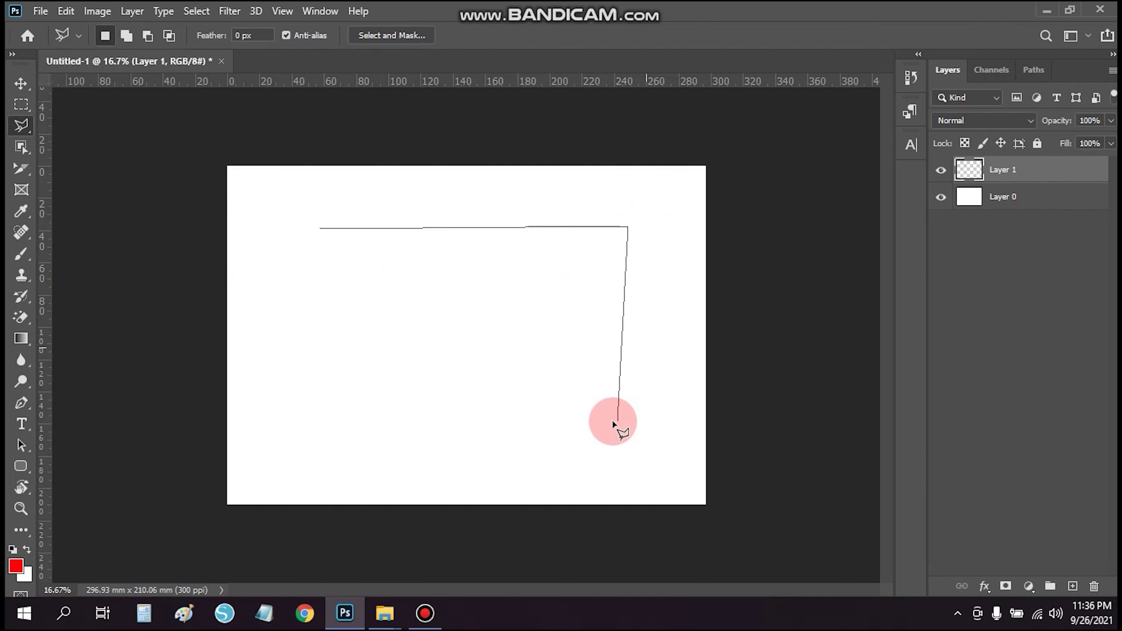
click(629, 417)
click(306, 414)
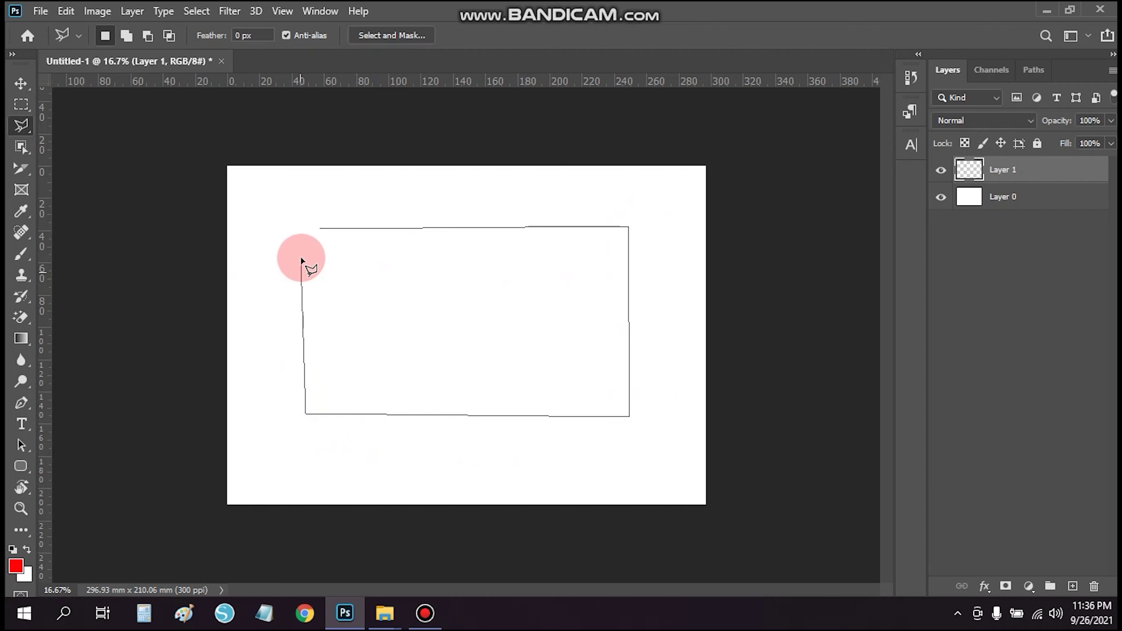
click(319, 231)
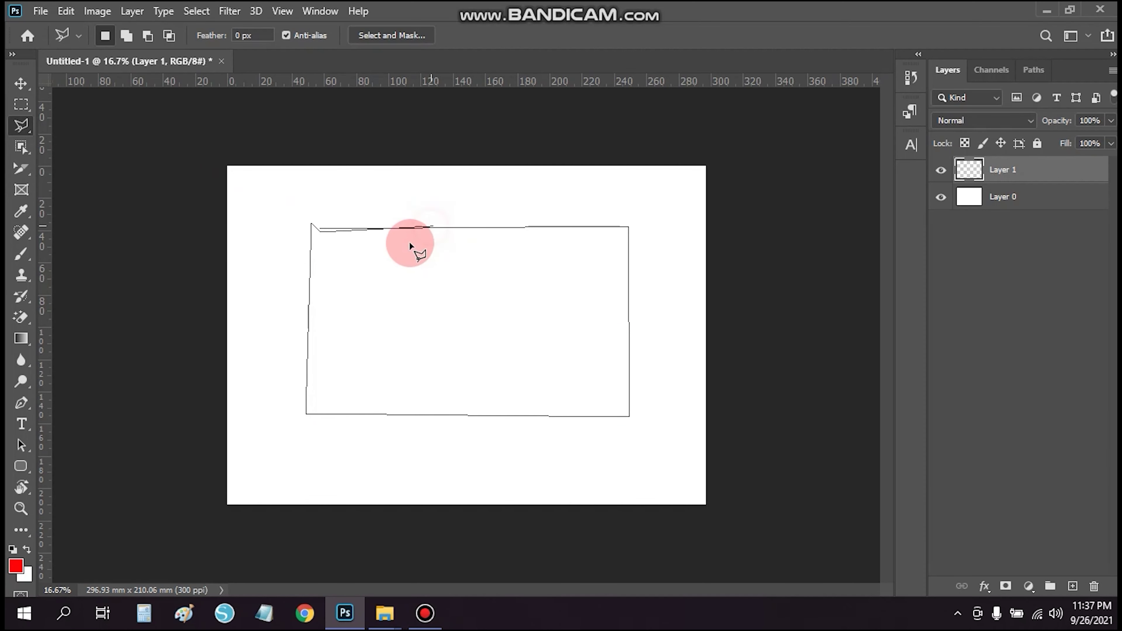
click(443, 226)
double_click(445, 229)
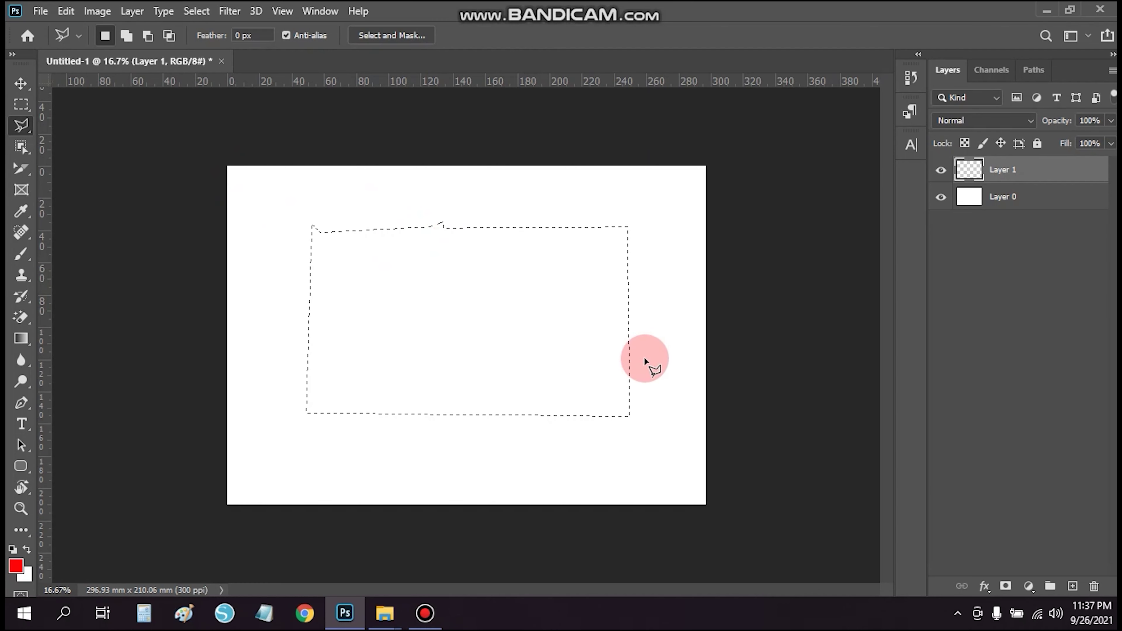
- Draw a six-sided polygonal selection, then clear it
click(287, 274)
click(388, 180)
click(577, 214)
click(608, 375)
click(485, 455)
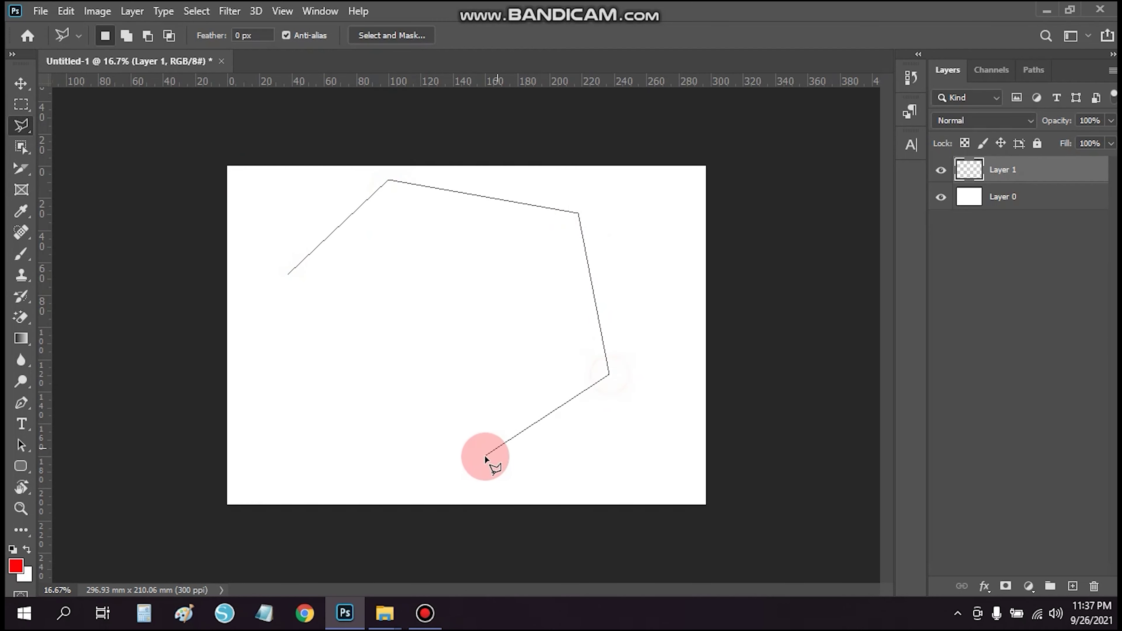
click(306, 400)
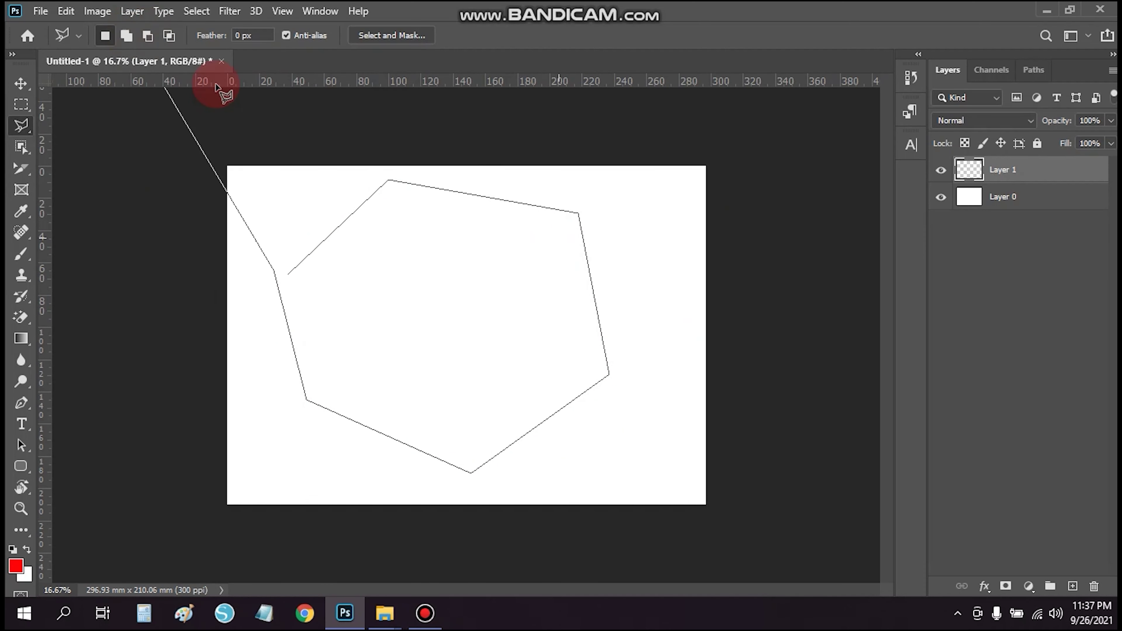
double_click(357, 124)
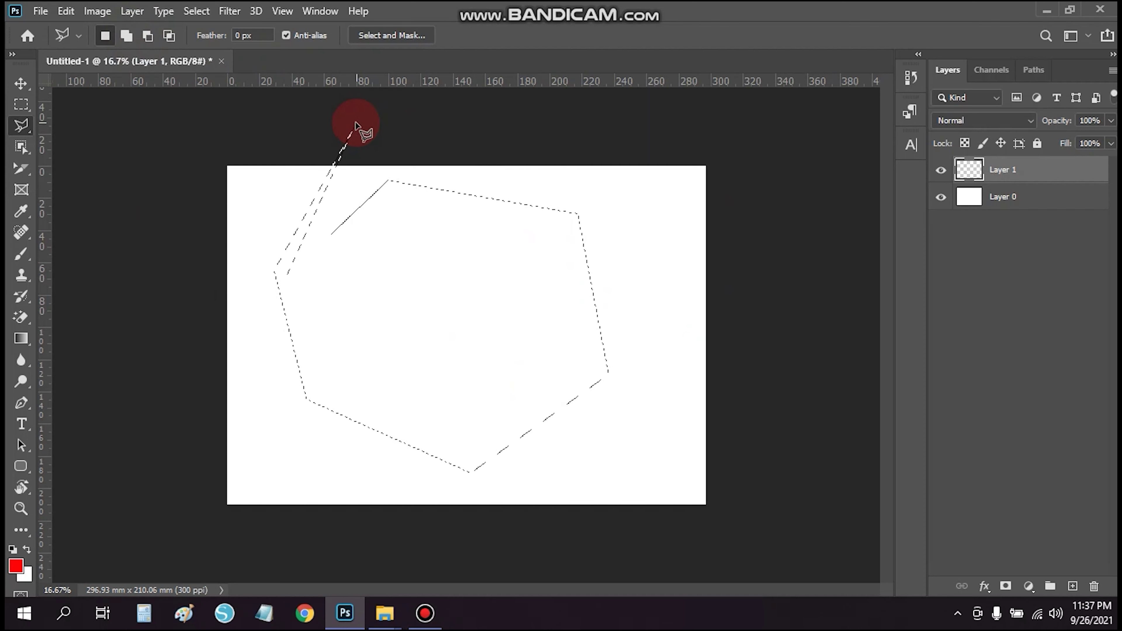
key(ctrl+d)
right_click(12, 133)
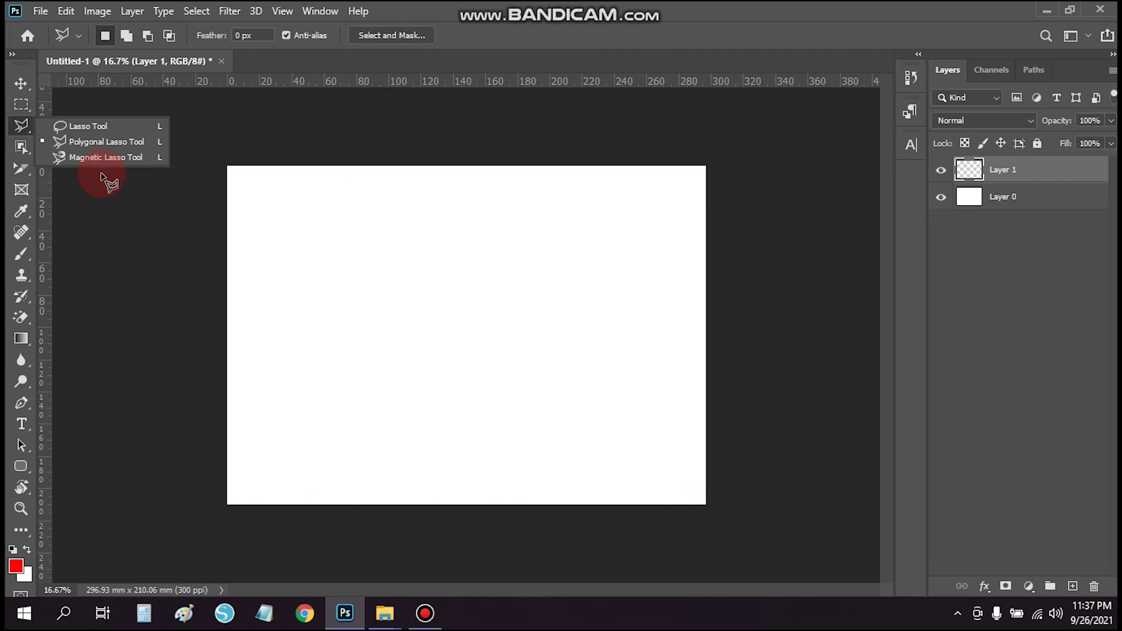
- Switch to the Magnetic Lasso, trace and close a practice outline, then dismiss it
click(102, 157)
click(423, 246)
click(317, 318)
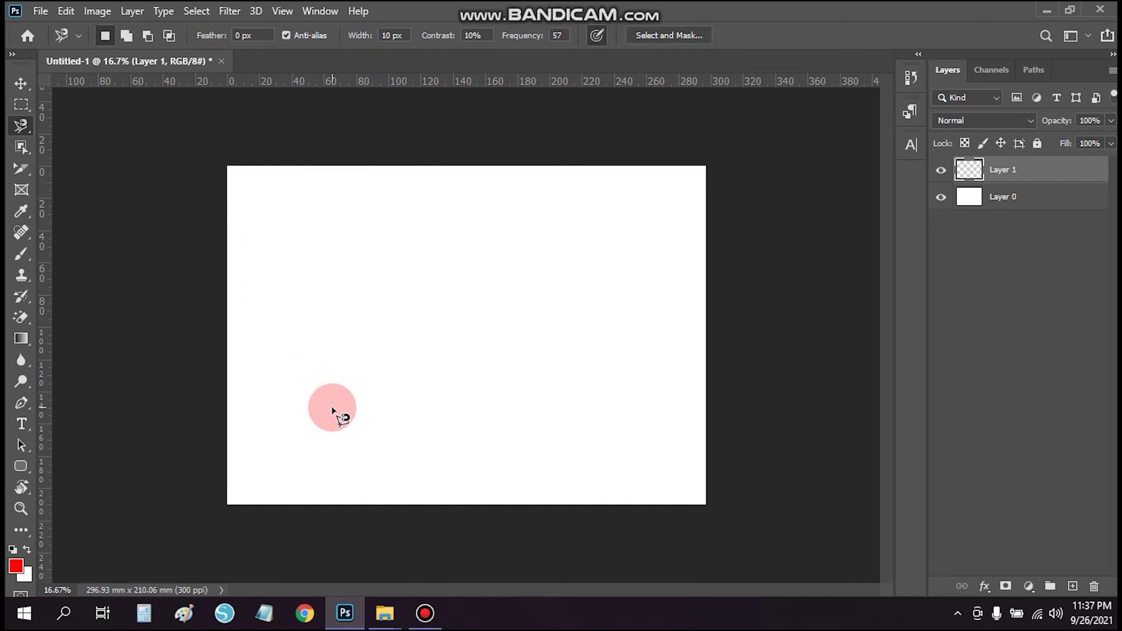
mouse_move(326, 431)
mouse_down()
mouse_move(358, 293)
mouse_move(363, 326)
mouse_move(466, 231)
mouse_move(484, 290)
mouse_move(580, 368)
mouse_move(589, 421)
mouse_move(493, 451)
mouse_move(405, 437)
mouse_move(316, 450)
mouse_up()
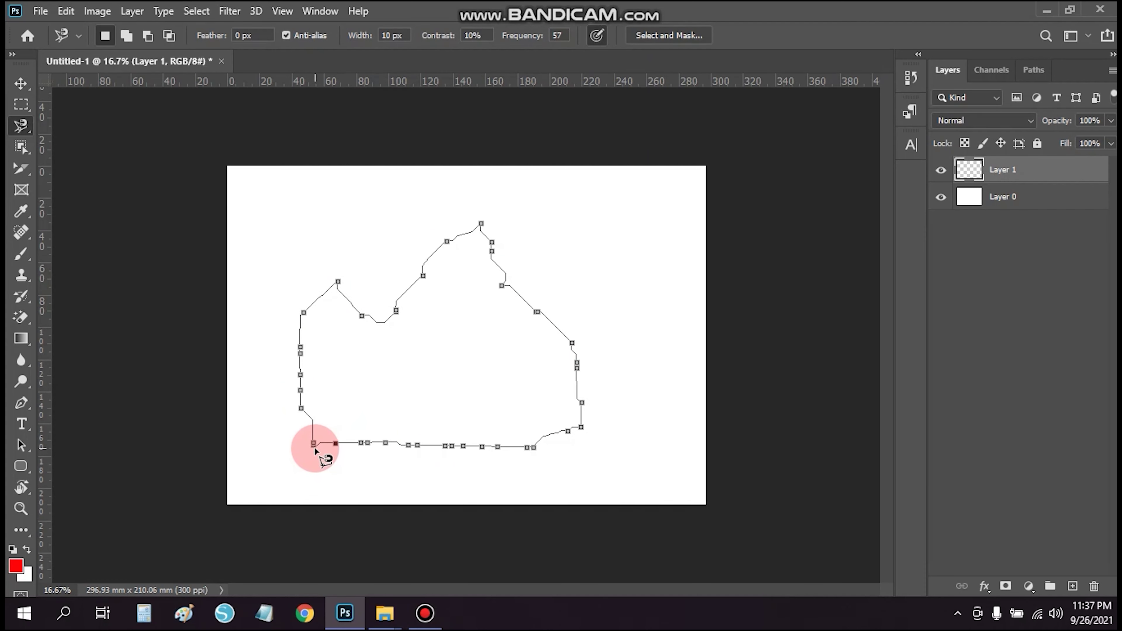
click(313, 444)
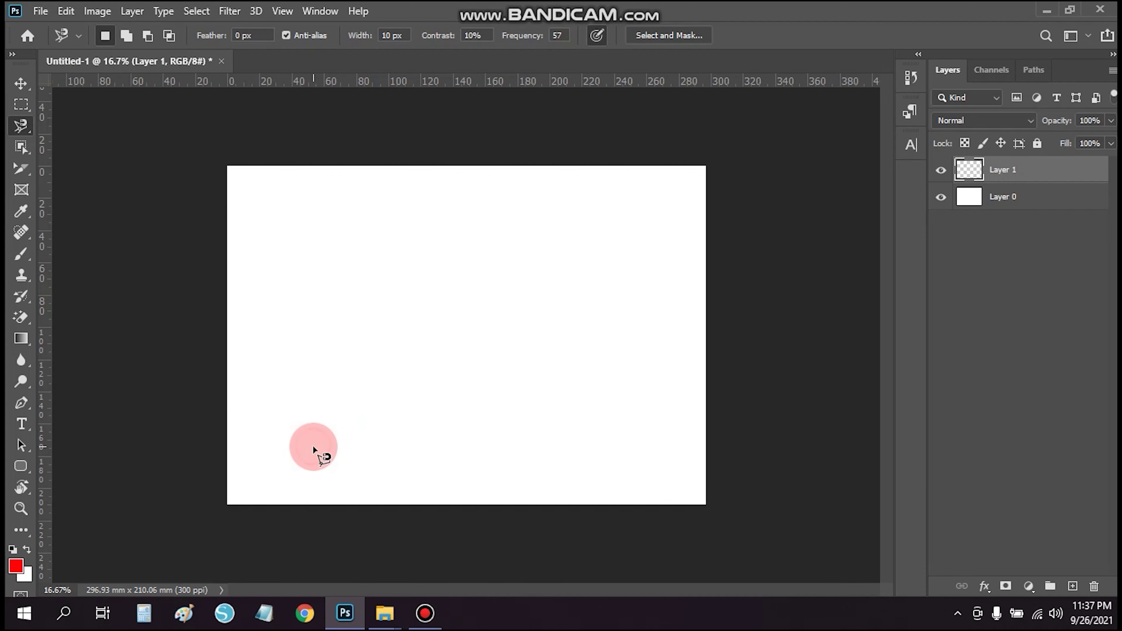
click(527, 279)
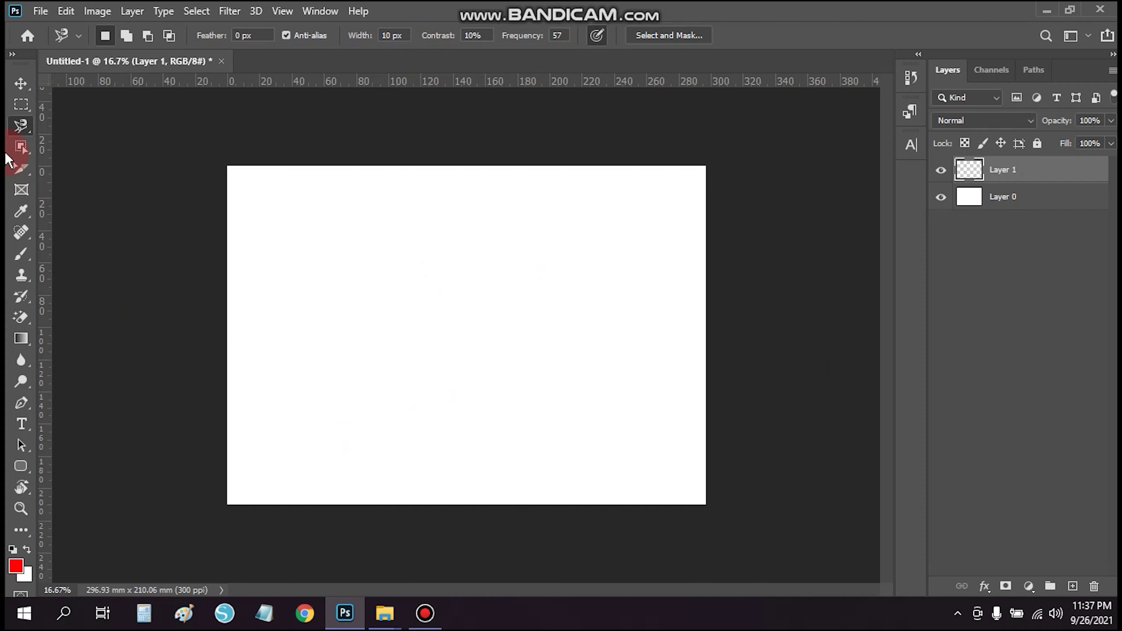
- Trace and dismiss two more Magnetic Lasso practice outlines
right_click(20, 124)
click(39, 127)
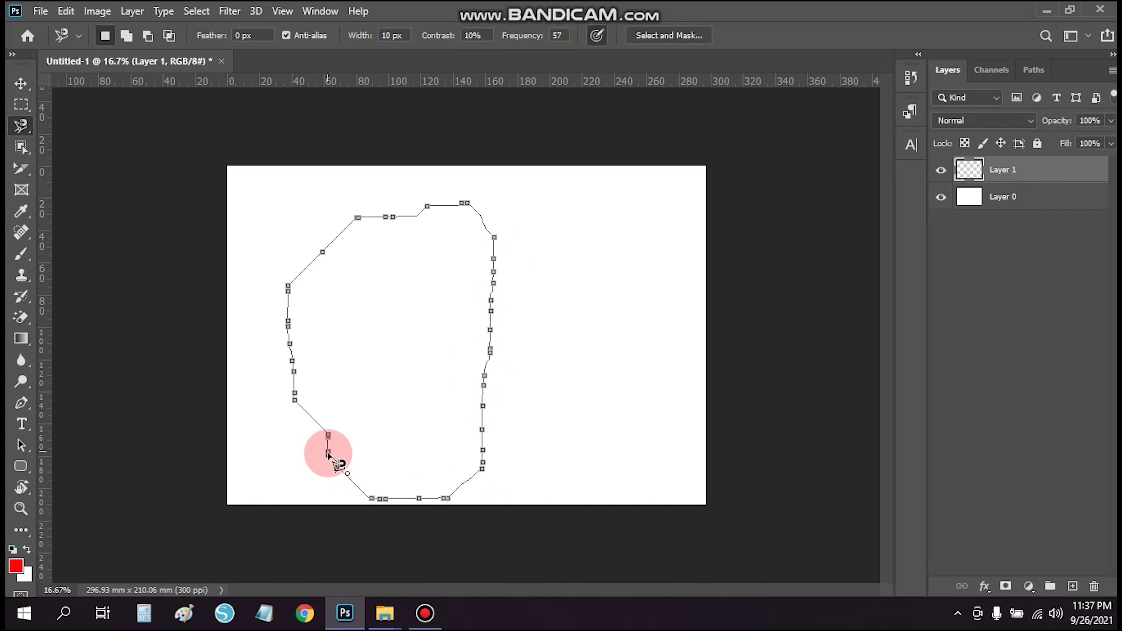
click(328, 456)
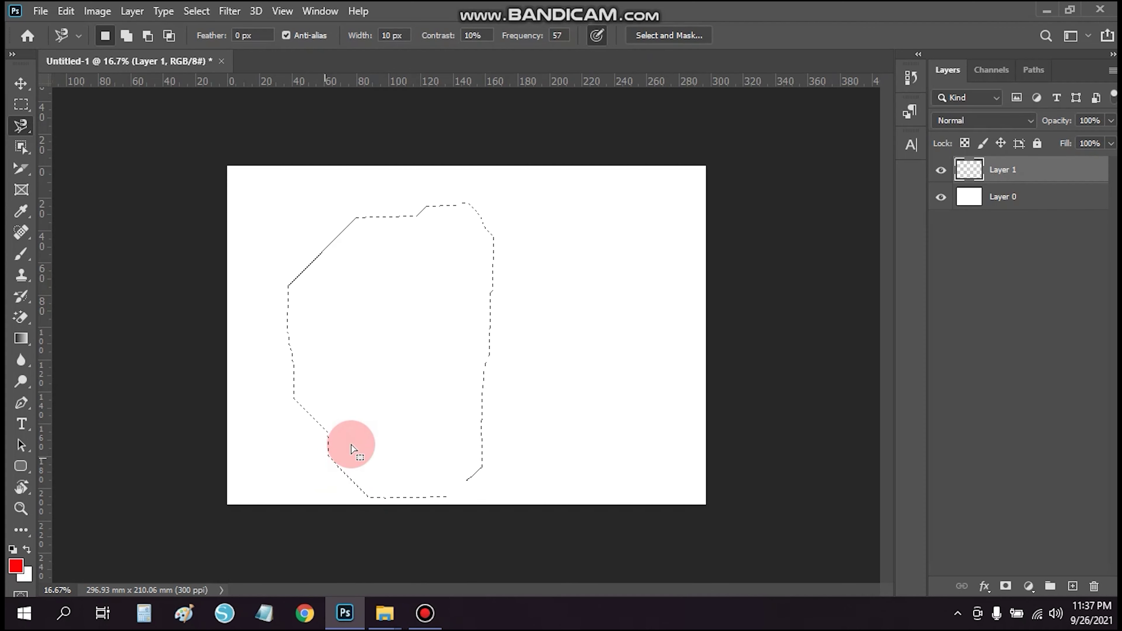
click(453, 321)
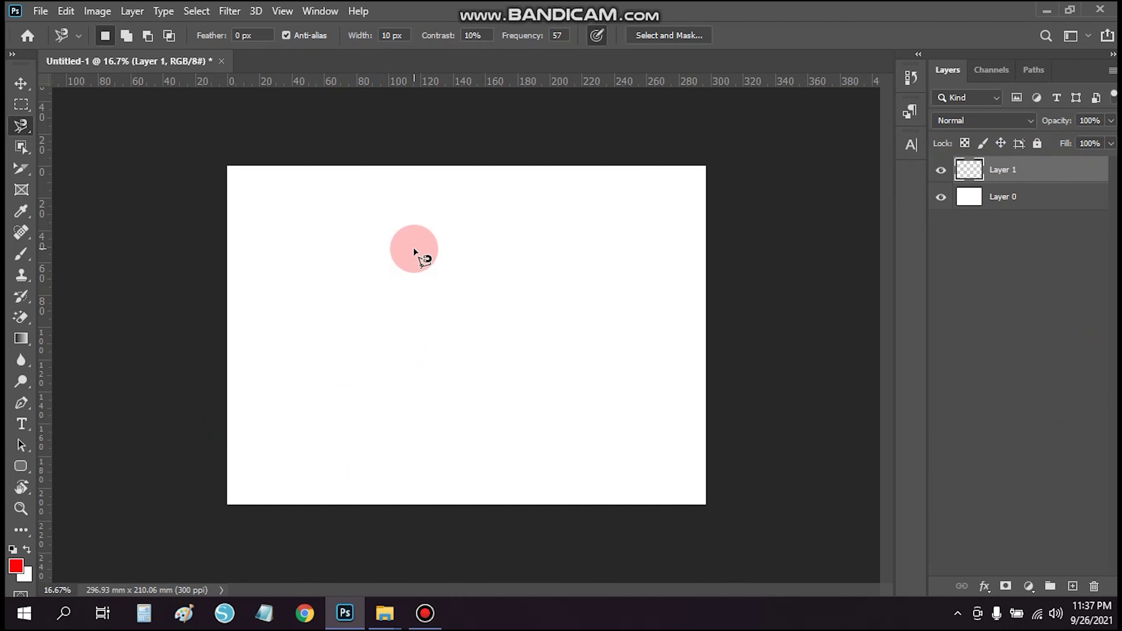
click(414, 248)
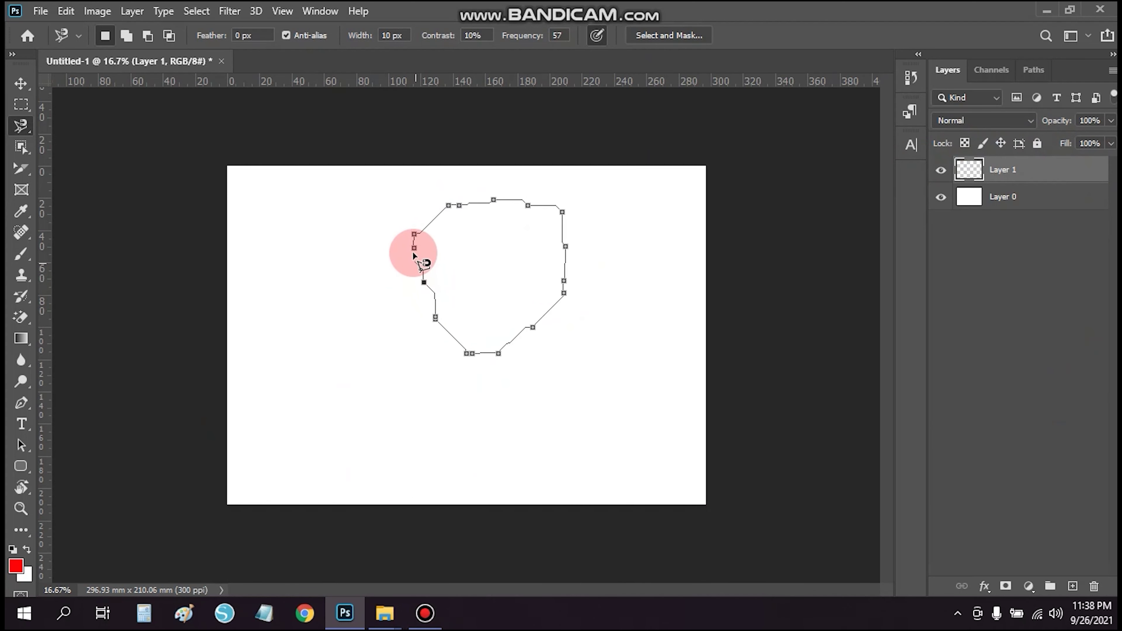
click(413, 247)
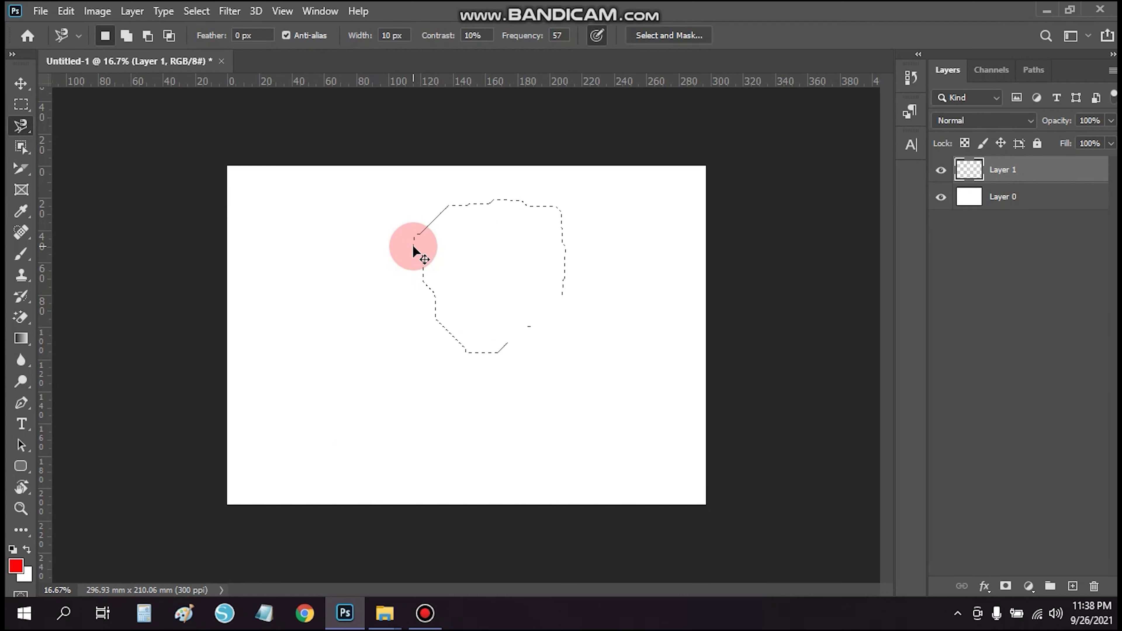
key(v)
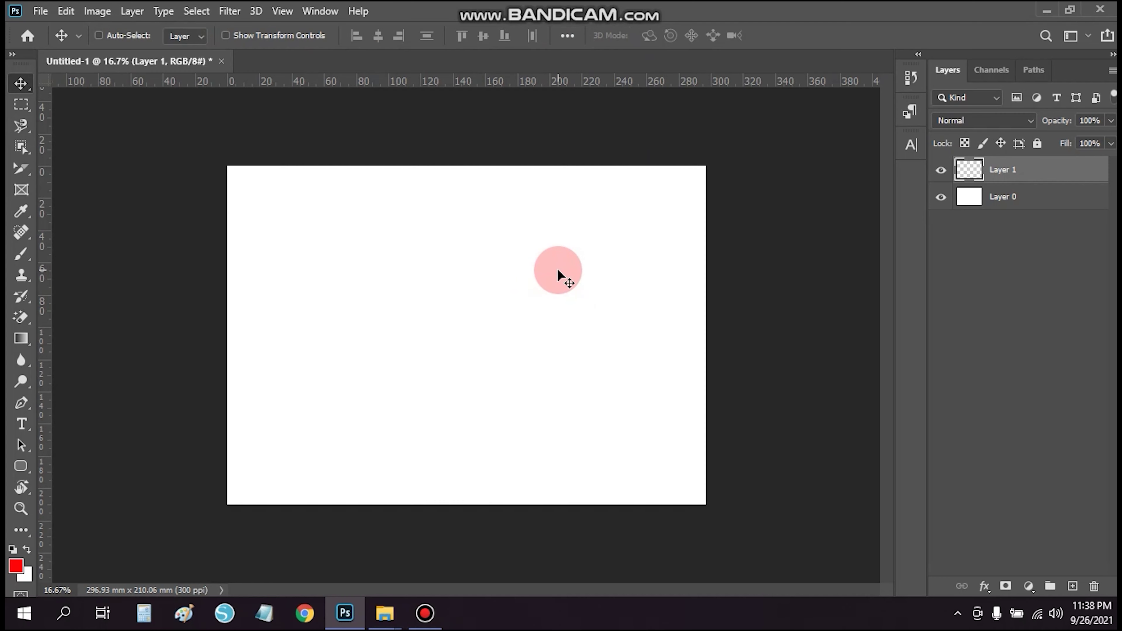
- Select Rename For Editing.jpg on the Desktop in File Explorer and return to Photoshop
click(387, 612)
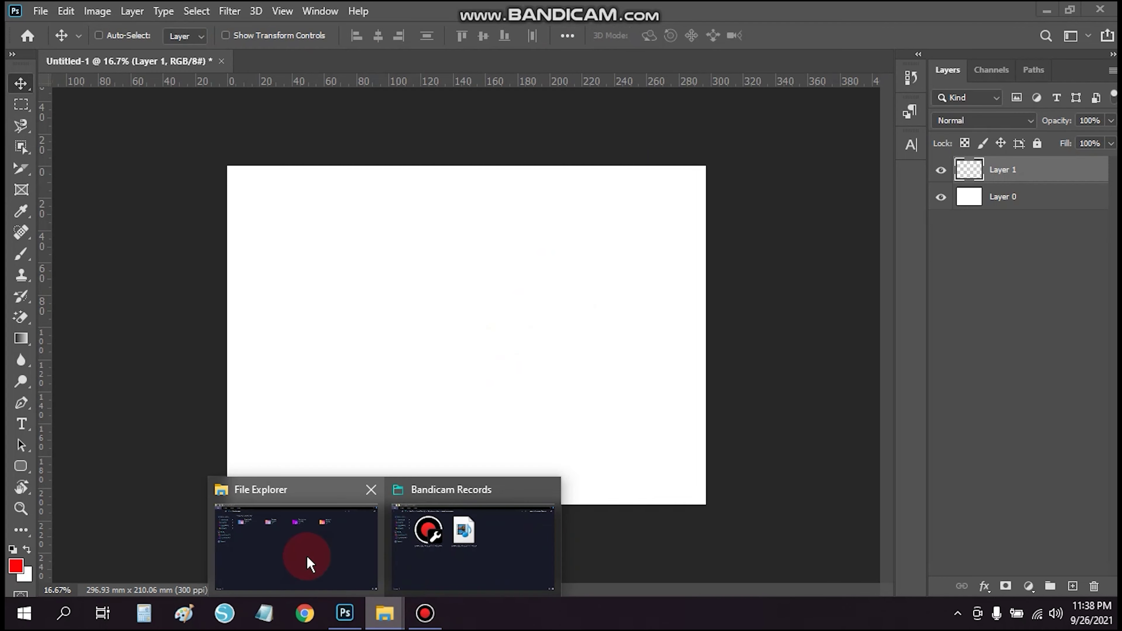
click(307, 561)
click(81, 129)
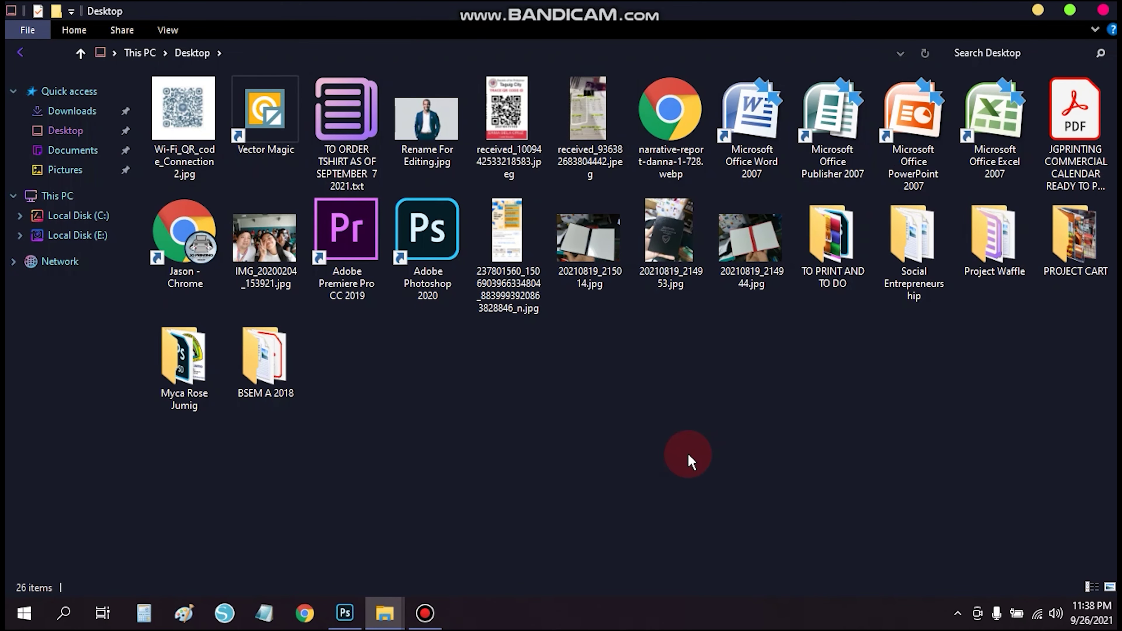
click(437, 136)
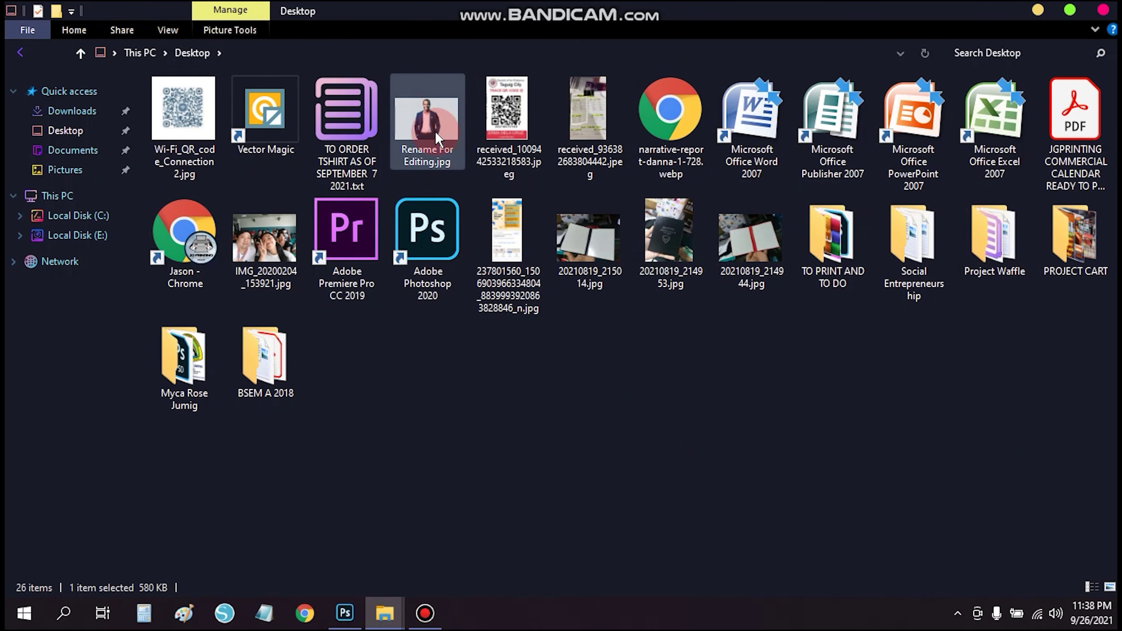
key(alt+Tab)
click(864, 235)
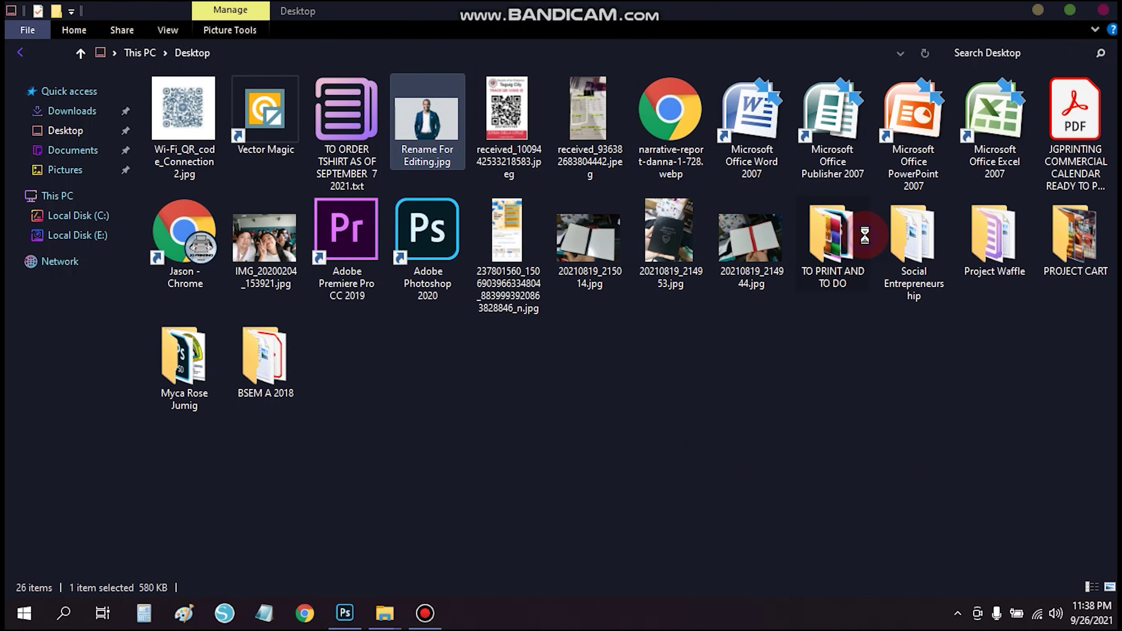
click(571, 395)
click(431, 138)
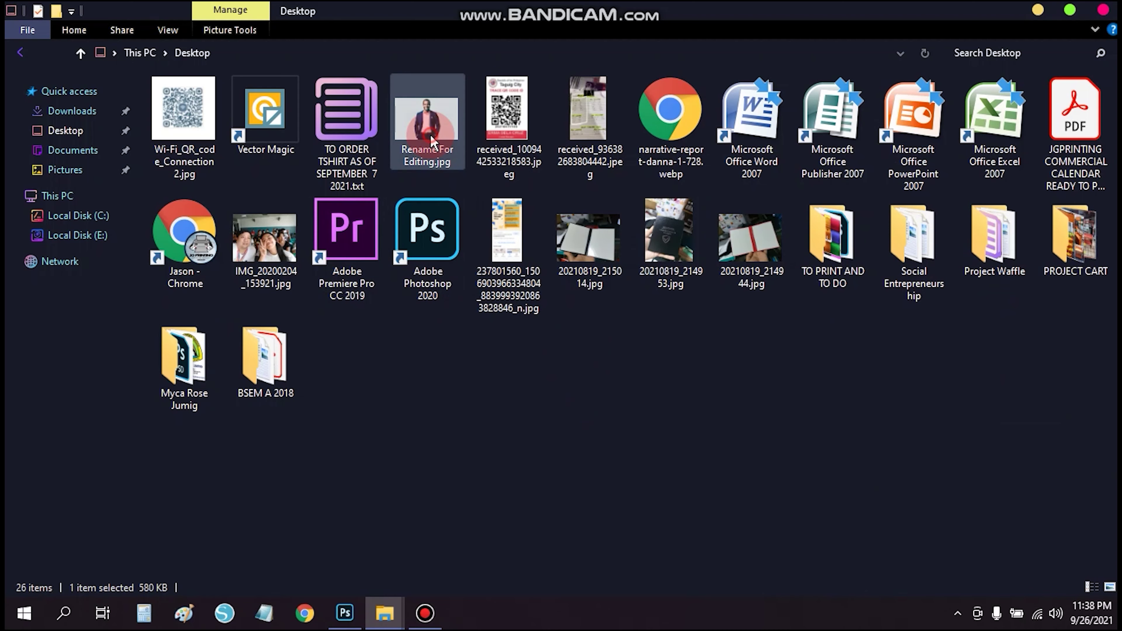
key(alt+Tab)
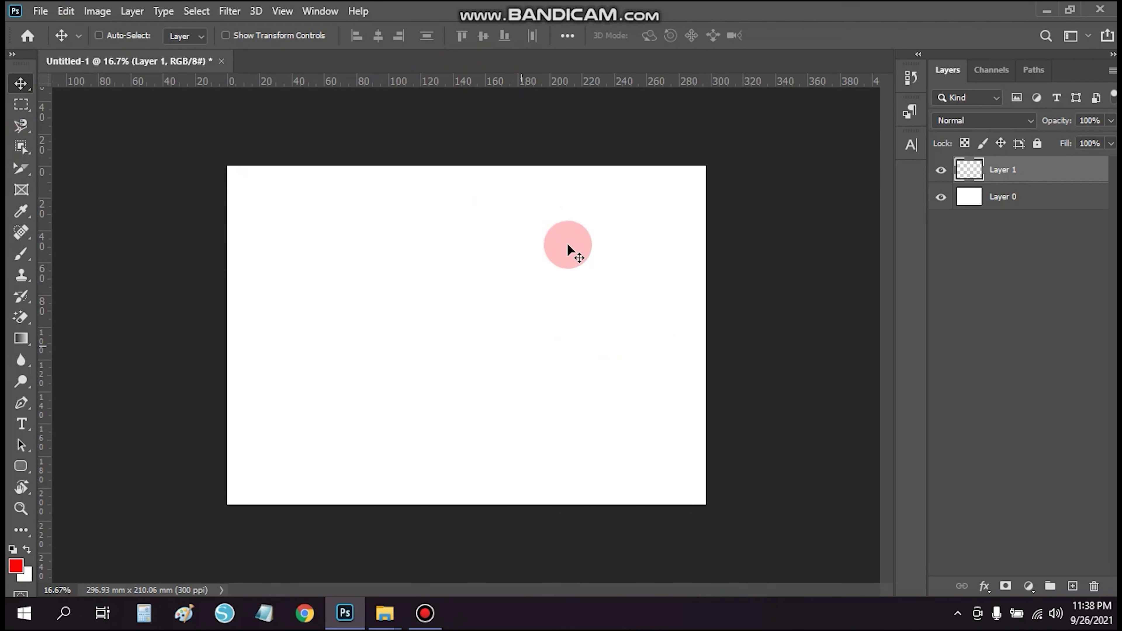
- Paste the portrait and transform it to roughly 200% so head and shoulders fill the canvas
key(ctrl+v)
click(788, 36)
key(ctrl+t)
mouse_move(566, 377)
mouse_down()
mouse_move(451, 497)
mouse_move(424, 507)
mouse_up()
drag(531, 316, 873, 35)
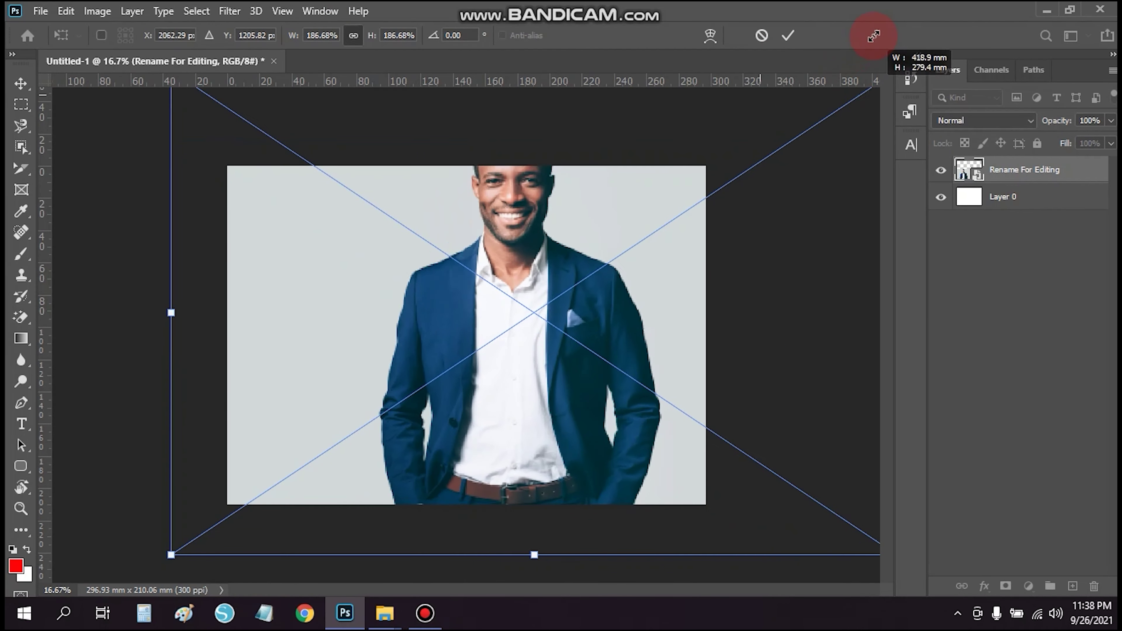
drag(664, 301, 601, 296)
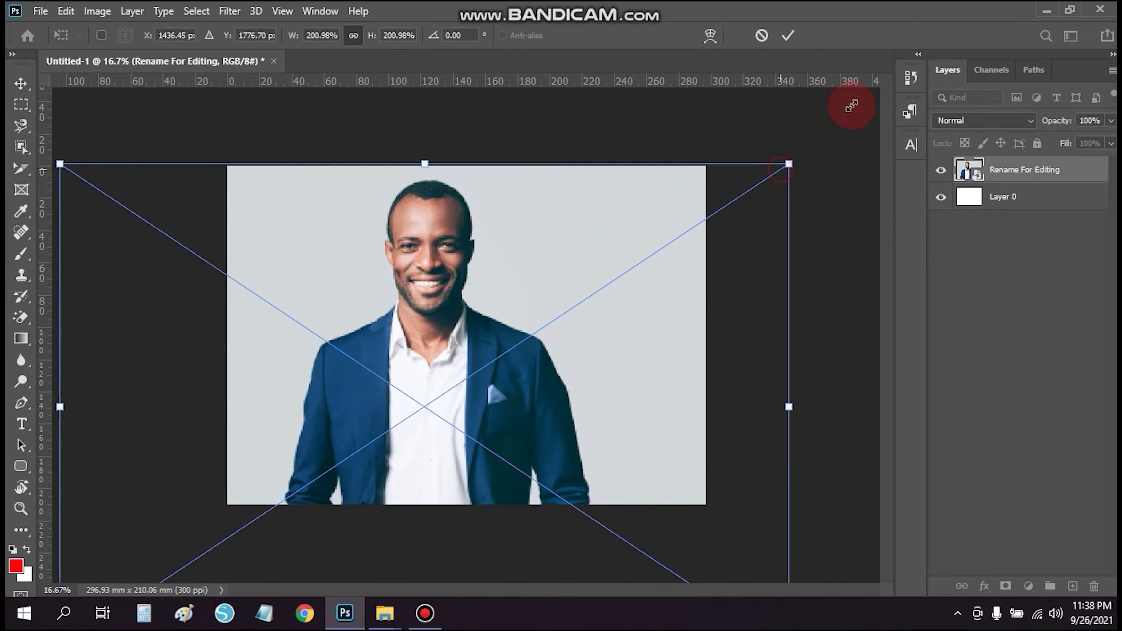
drag(851, 106, 692, 188)
key(Return)
mouse_move(651, 225)
mouse_down()
mouse_move(523, 392)
mouse_move(521, 413)
mouse_up()
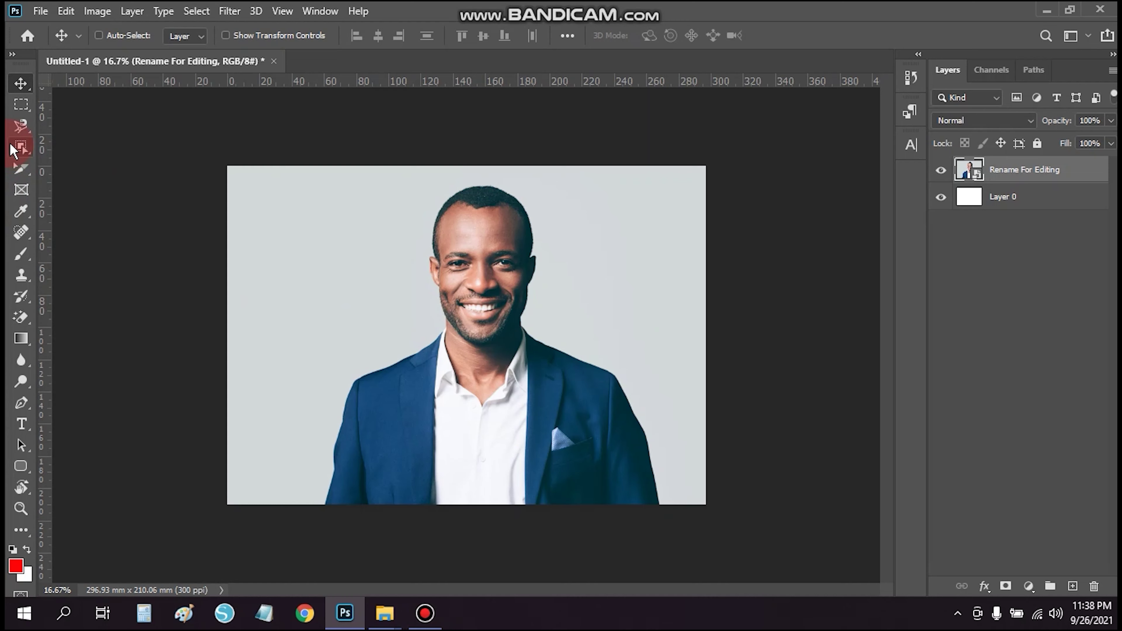
- Activate the Magnetic Lasso and zoom in on the portrait
click(20, 128)
scroll(465, 331, up, 3)
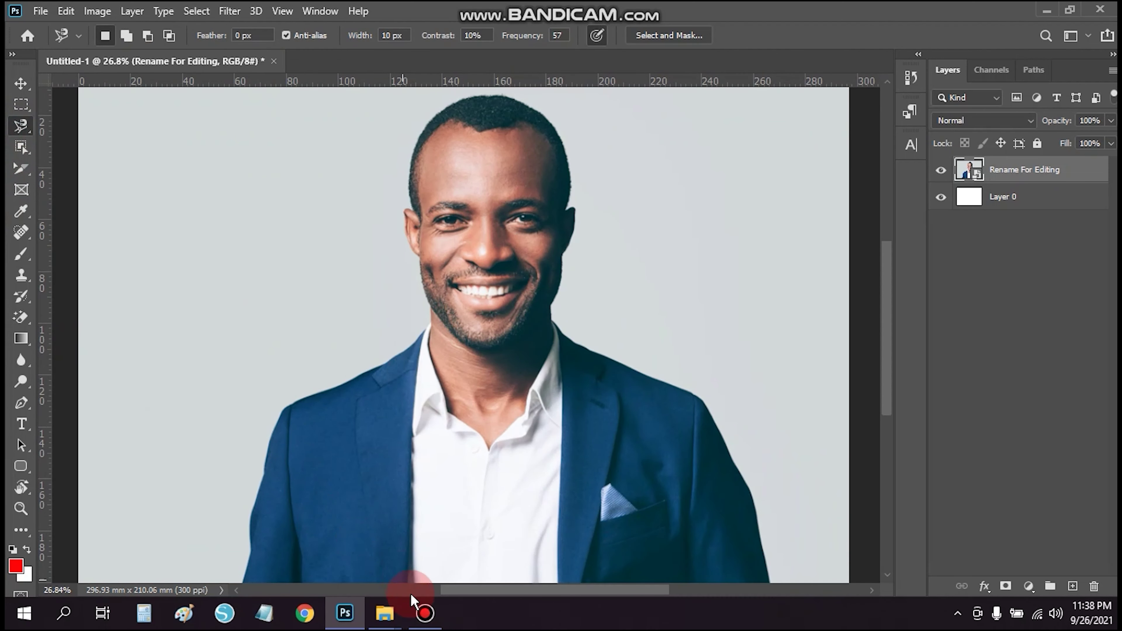
click(419, 604)
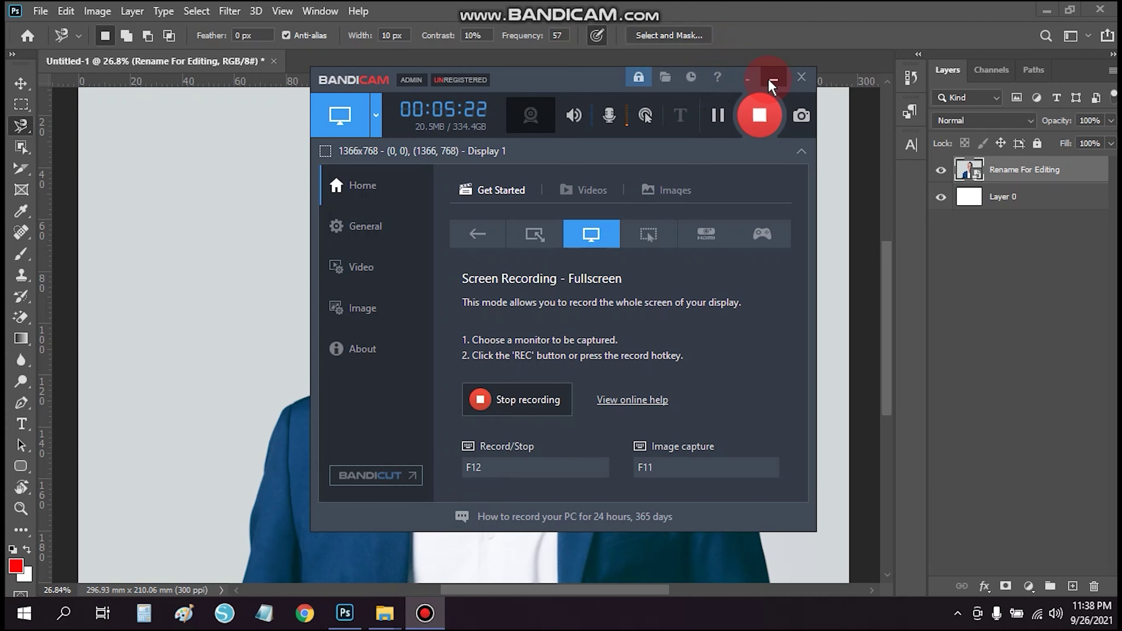
click(772, 81)
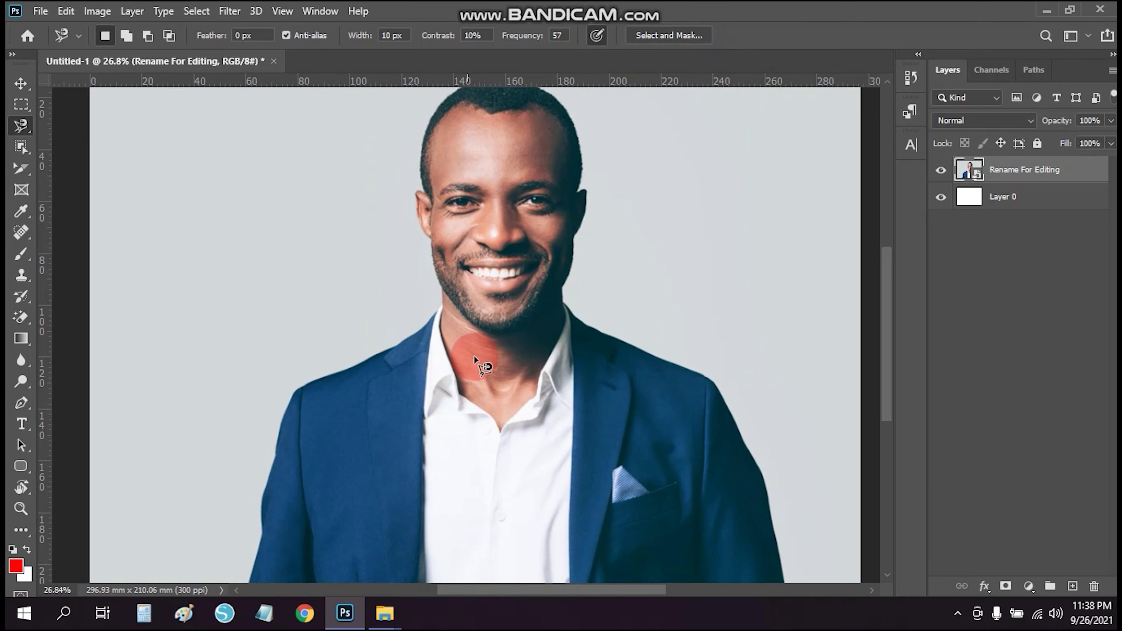
scroll(470, 373, up, 2)
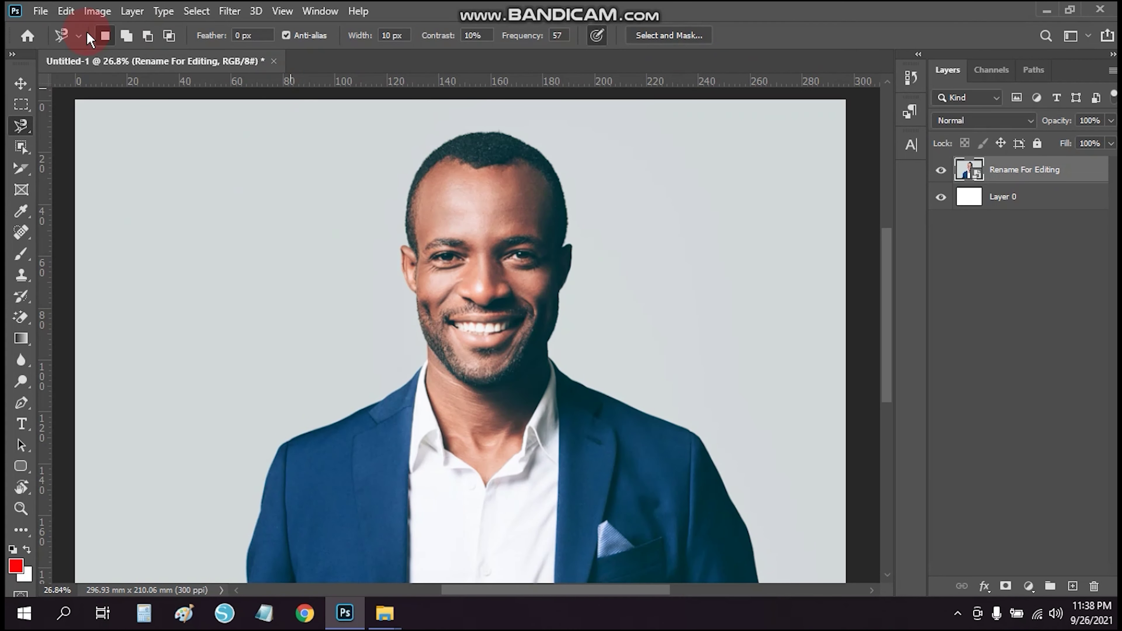
- Trace a Magnetic Lasso outline up the jacket edge and past the ear, closing it with a double-click
mouse_move(29, 121)
mouse_down()
mouse_move(74, 126)
mouse_move(92, 160)
mouse_up()
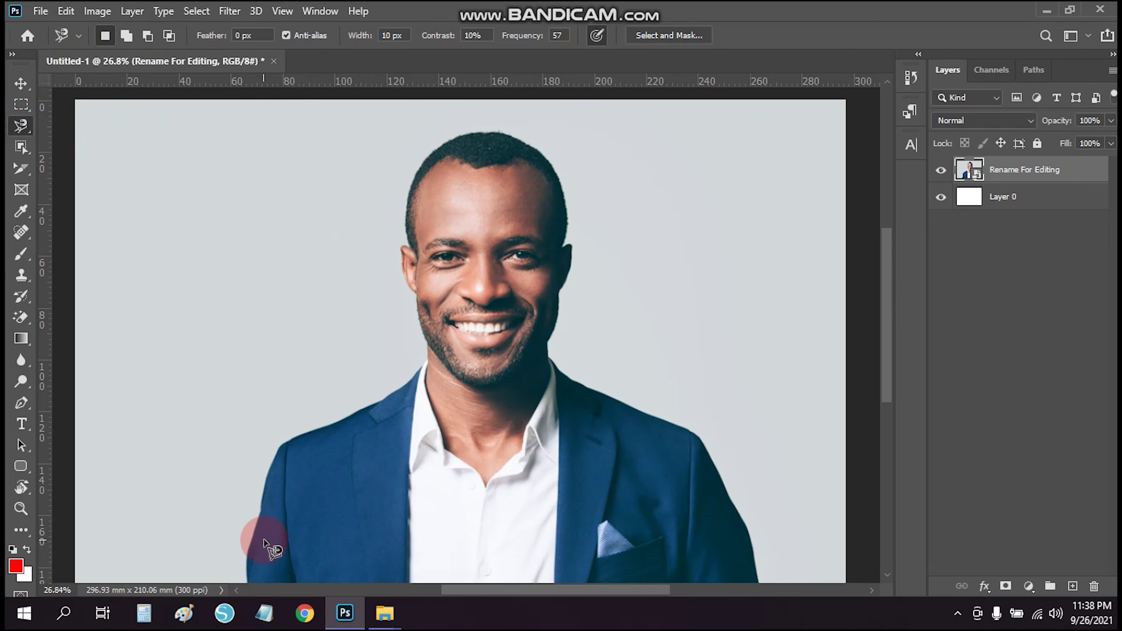
drag(258, 531, 257, 510)
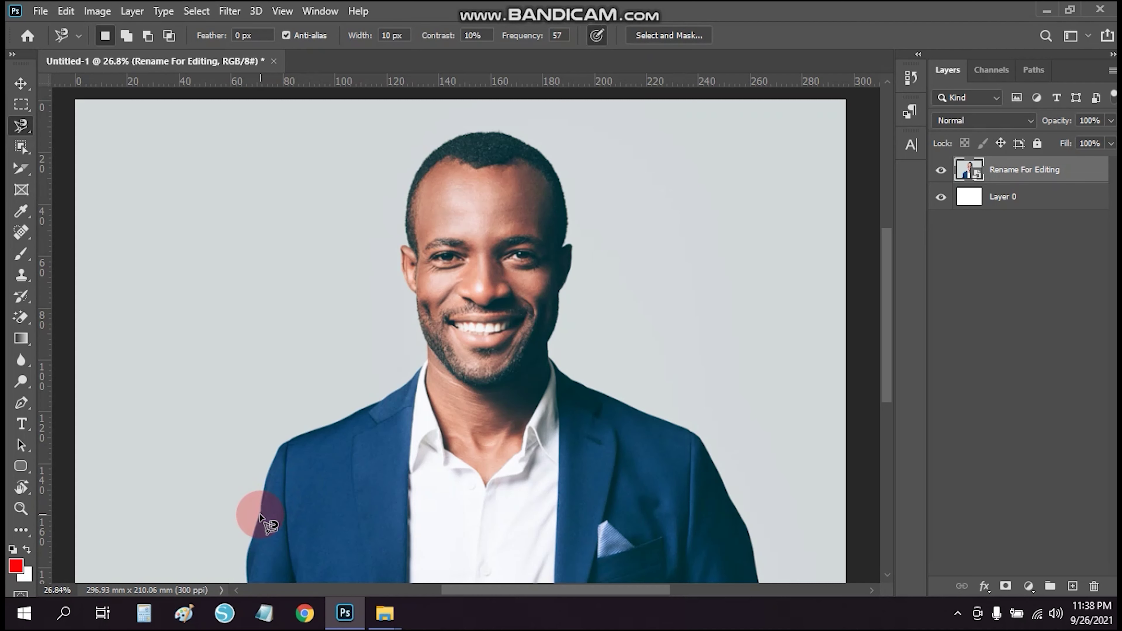
mouse_move(259, 515)
mouse_down()
mouse_move(274, 459)
mouse_move(416, 375)
mouse_up()
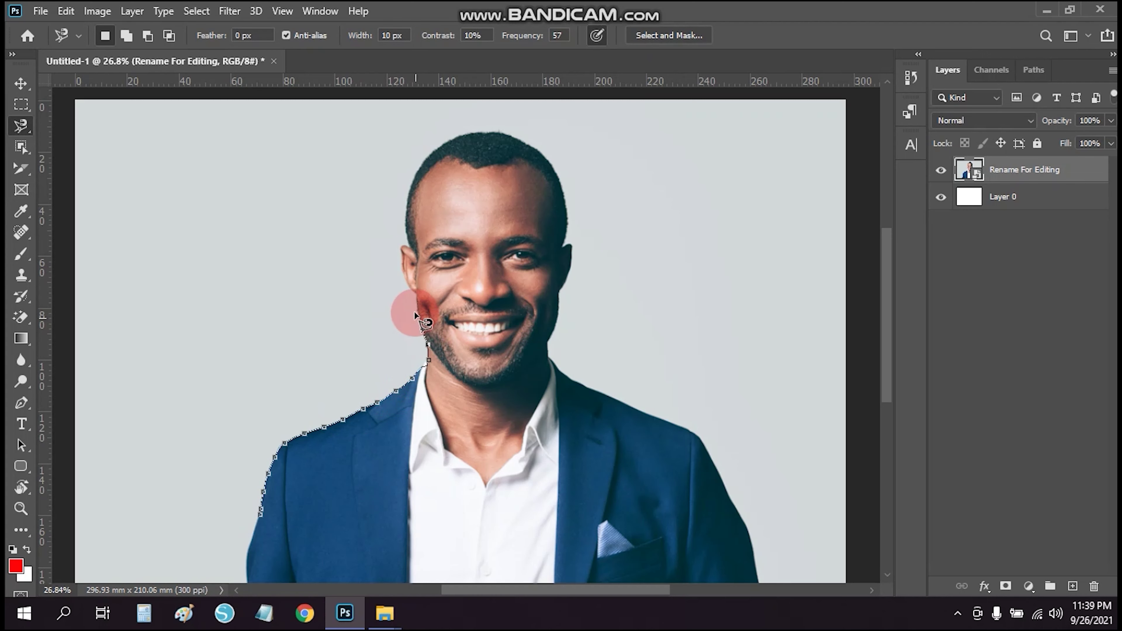
click(403, 253)
mouse_move(399, 231)
mouse_down()
mouse_move(263, 242)
mouse_move(387, 286)
mouse_move(538, 407)
mouse_move(293, 496)
mouse_move(393, 518)
mouse_move(585, 326)
mouse_move(580, 296)
mouse_move(403, 251)
mouse_move(643, 269)
mouse_move(517, 327)
mouse_up()
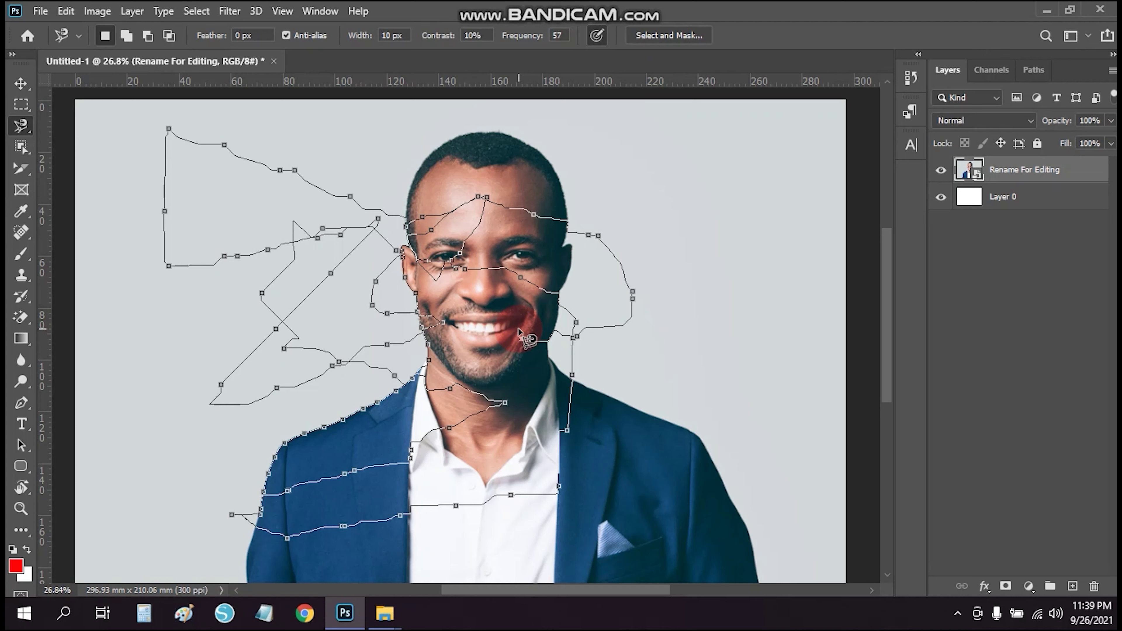
double_click(517, 327)
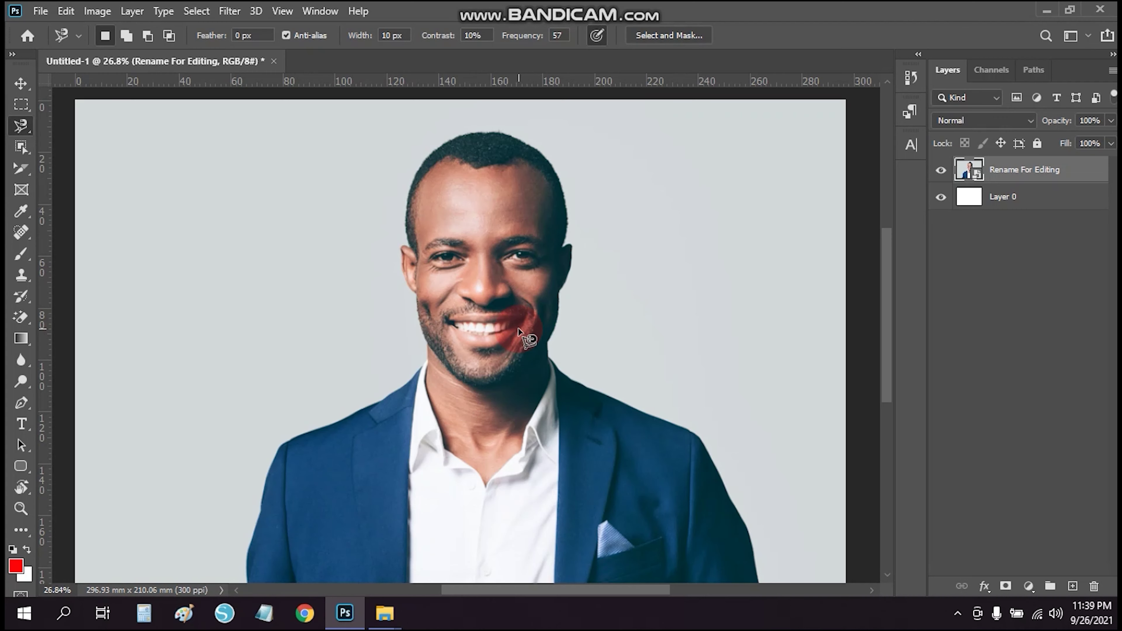
- Deselect, then trace a Magnetic Lasso from the left shoulder around the head, closing across the jacket
click(525, 327)
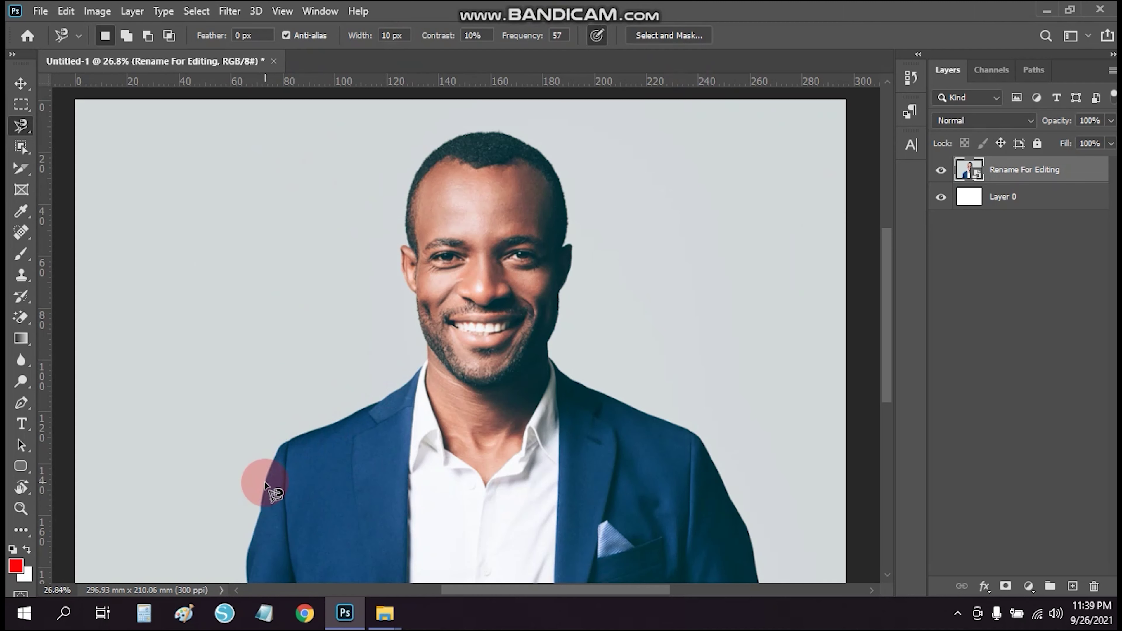
drag(270, 474, 424, 368)
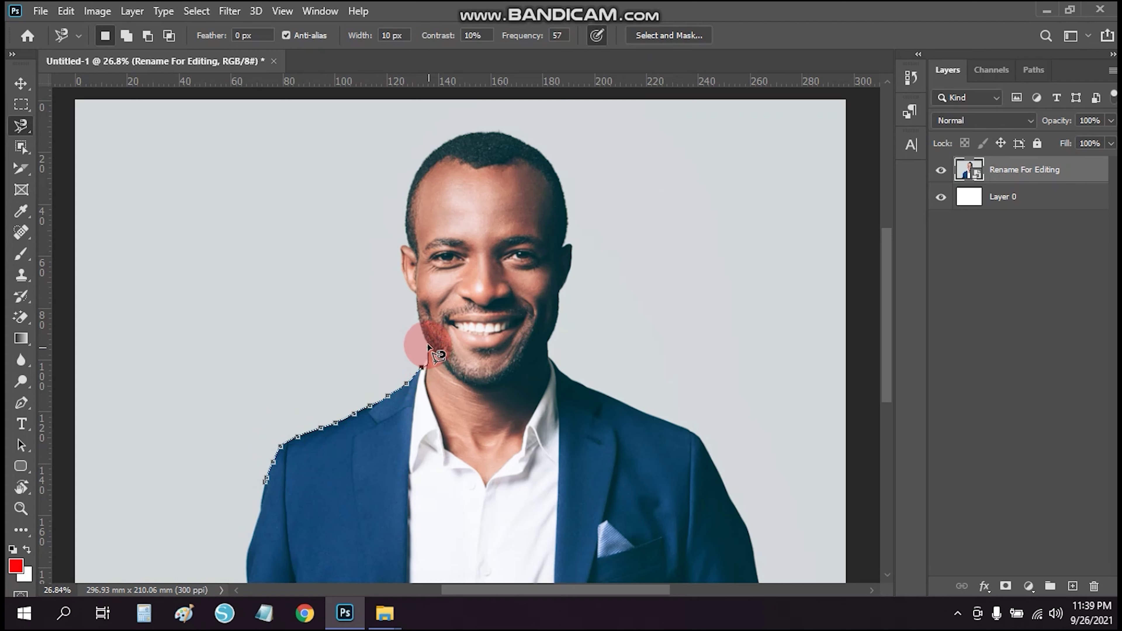
mouse_move(414, 311)
mouse_down()
mouse_move(400, 244)
mouse_move(408, 205)
mouse_move(417, 156)
mouse_move(447, 139)
mouse_move(542, 152)
mouse_move(561, 186)
mouse_move(571, 270)
mouse_up()
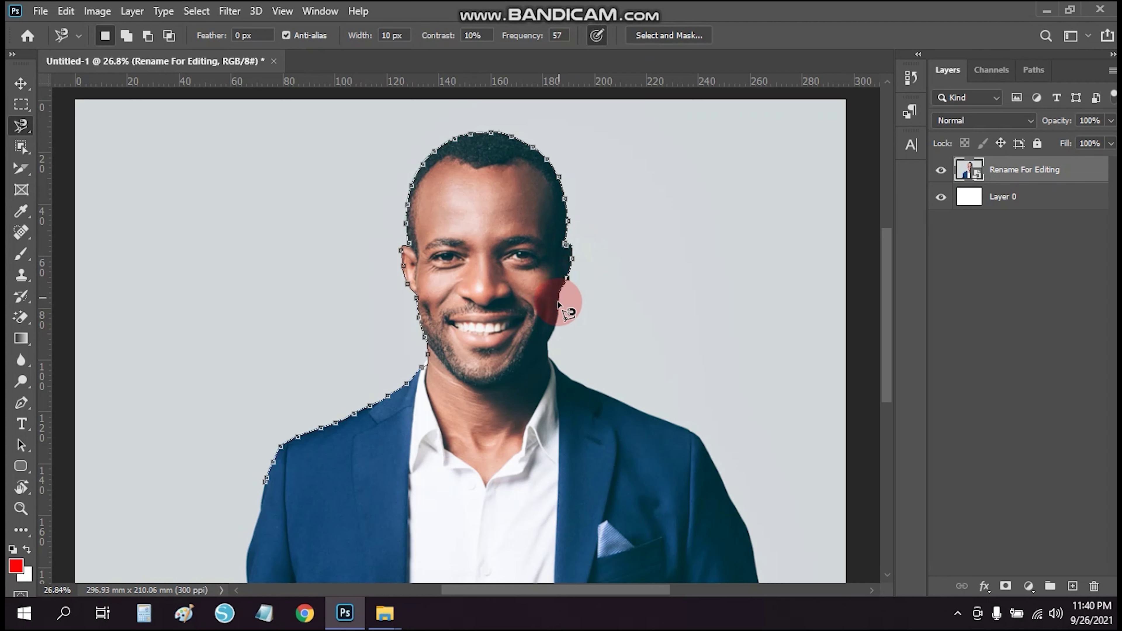
mouse_move(558, 321)
mouse_down()
mouse_move(553, 353)
mouse_move(571, 381)
mouse_move(633, 401)
mouse_move(713, 455)
mouse_move(751, 538)
mouse_move(754, 578)
mouse_move(250, 529)
mouse_up()
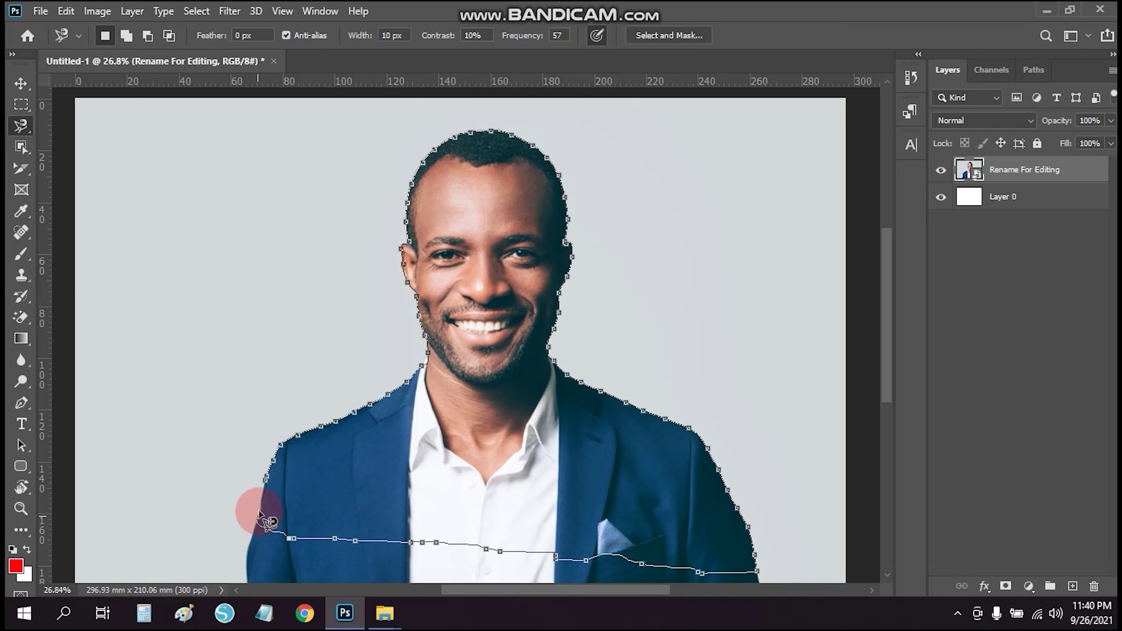
click(265, 481)
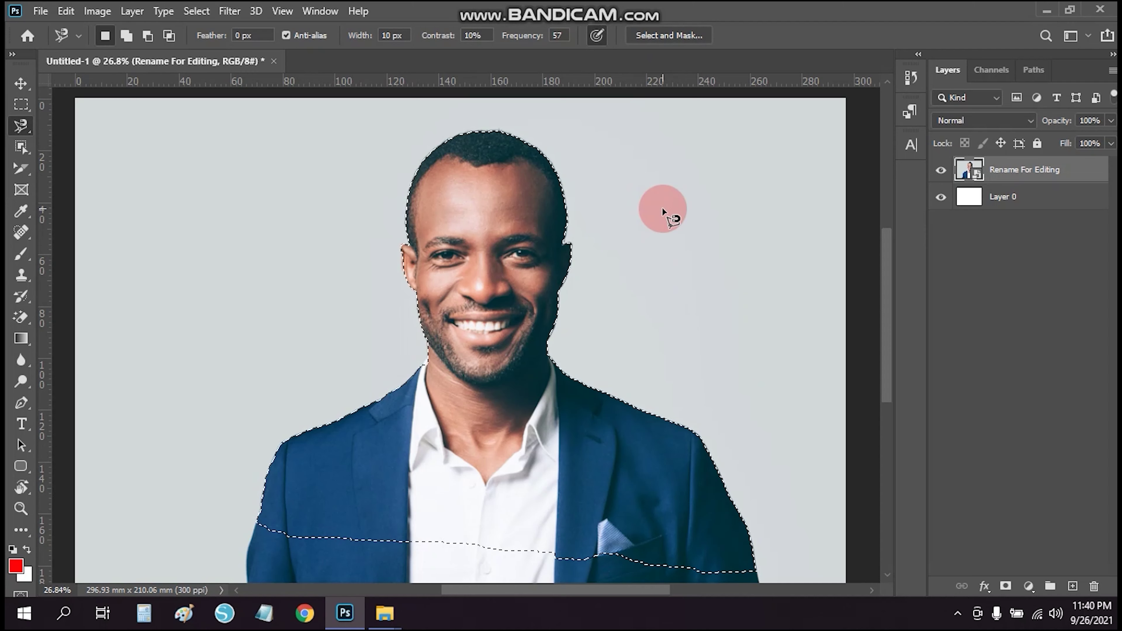
- Check the layer options without choosing anything, then switch to Object Selection with W
right_click(1097, 186)
click(903, 315)
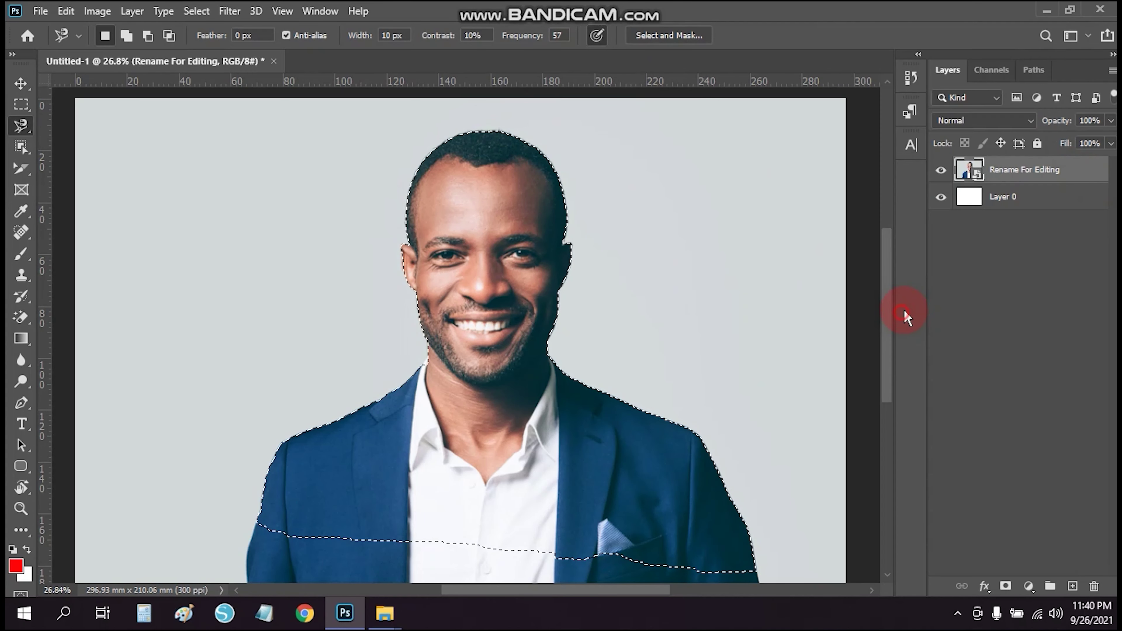
click(671, 135)
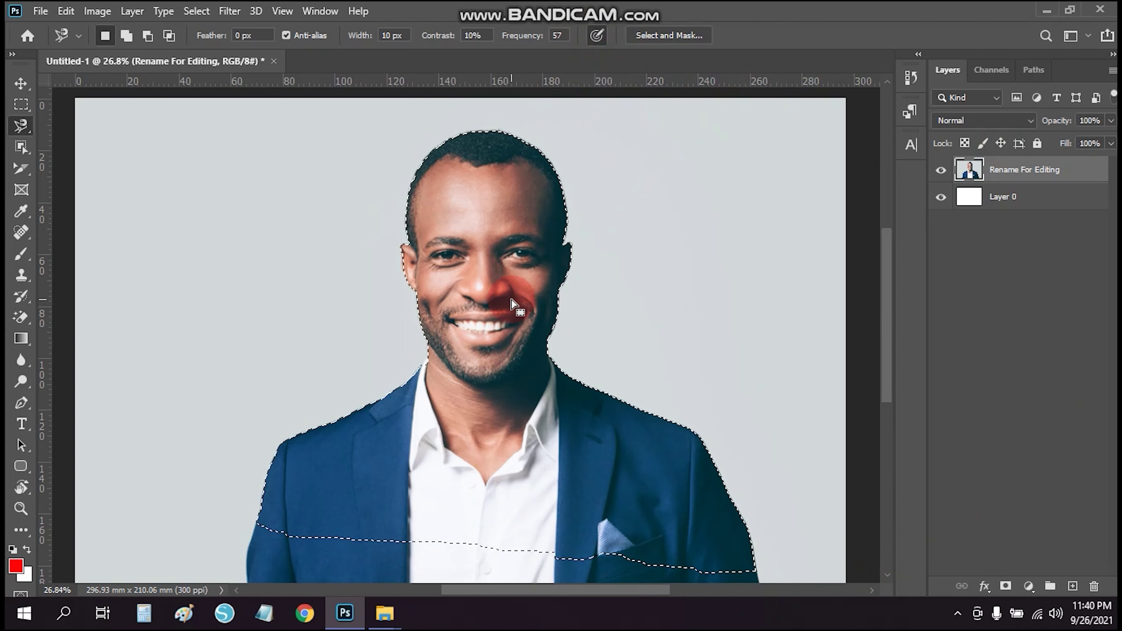
key(w)
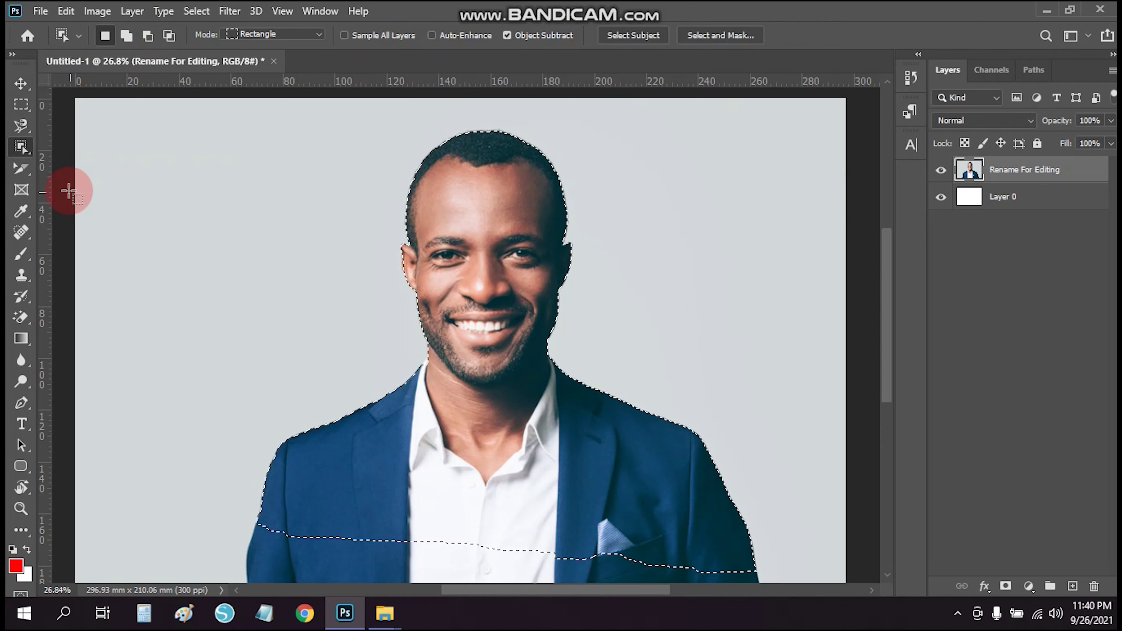
- Keep Object Selection as the active mode and preview the selection's right-click commands
right_click(21, 146)
click(67, 145)
right_click(20, 147)
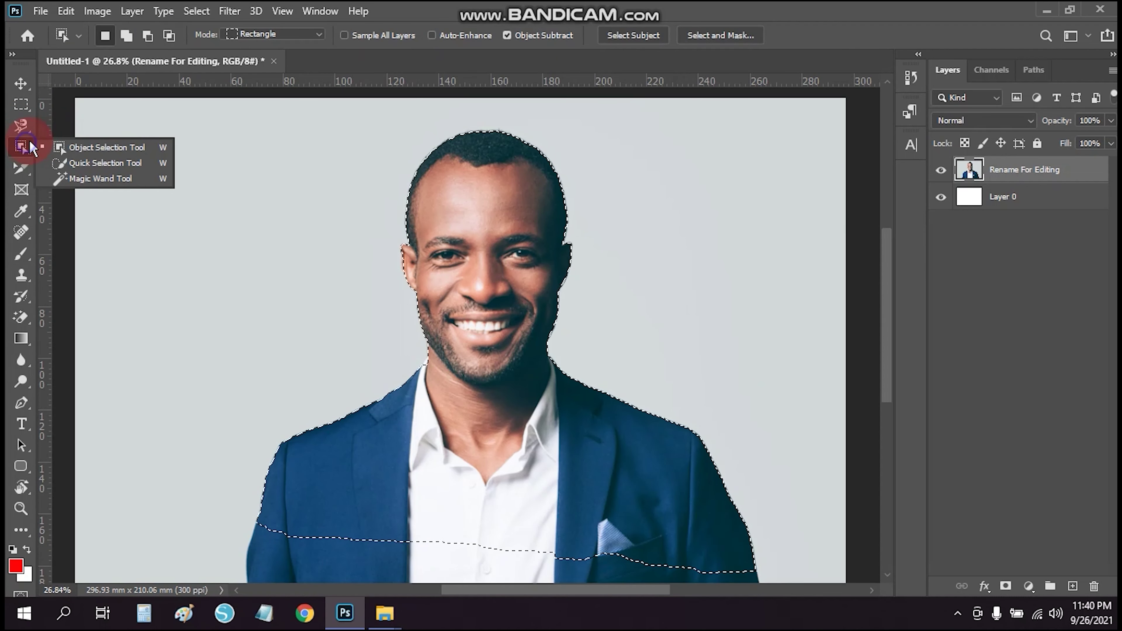
click(262, 125)
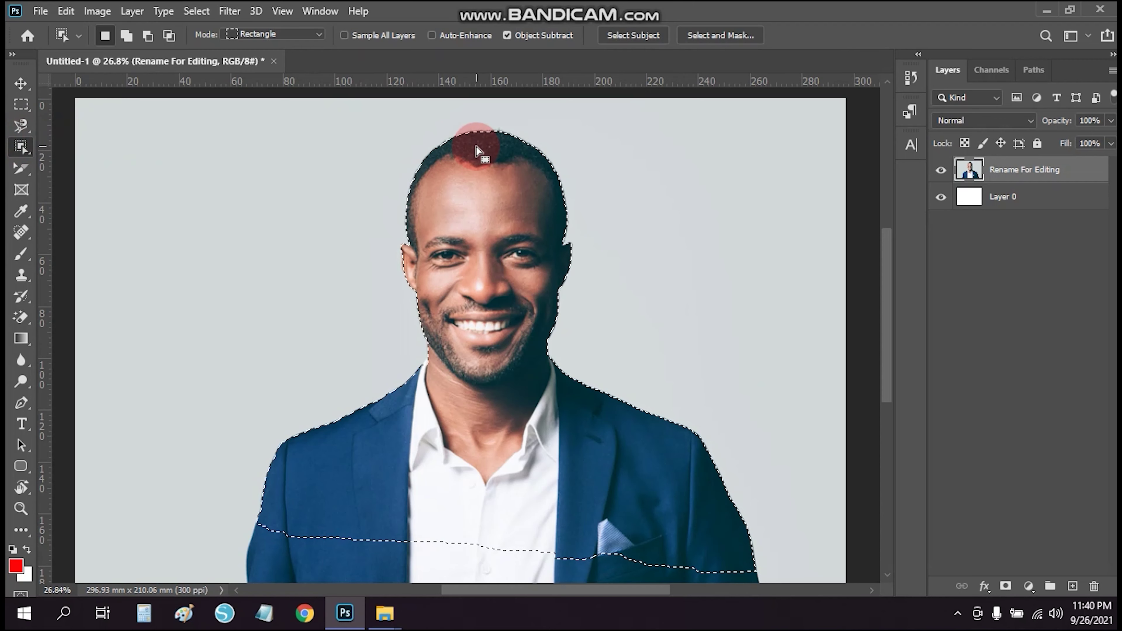
click(473, 325)
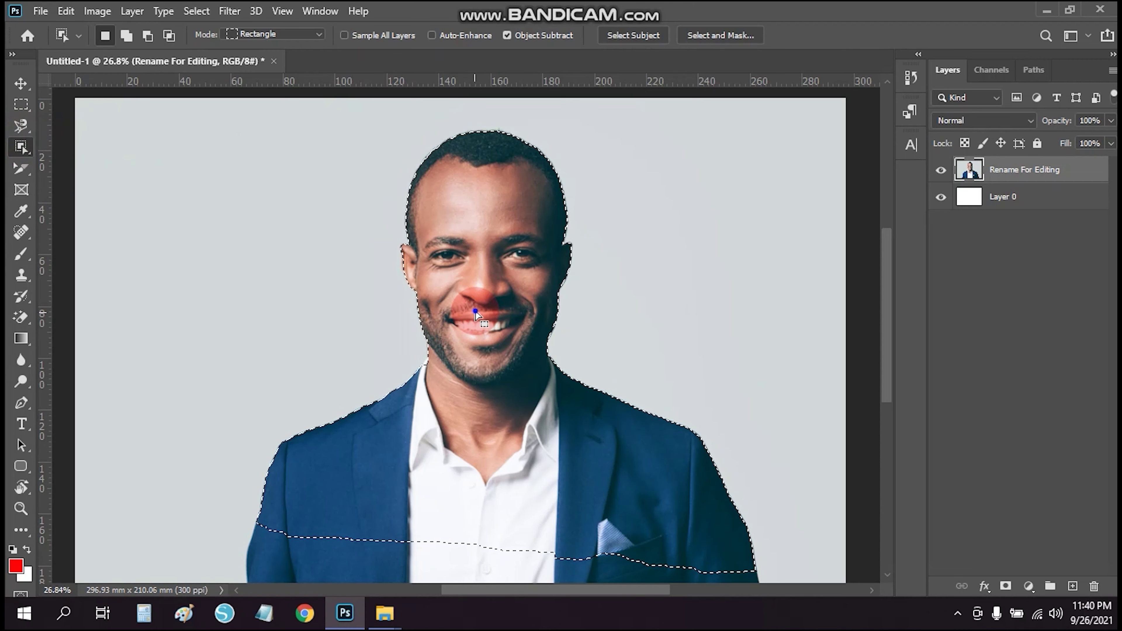
right_click(474, 317)
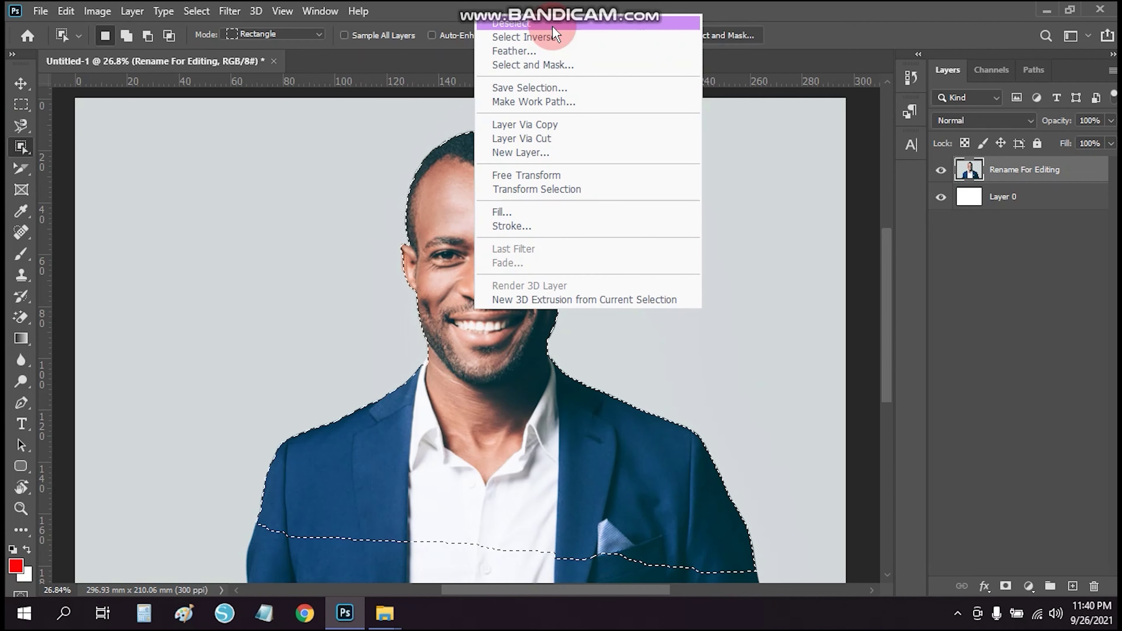
click(13, 127)
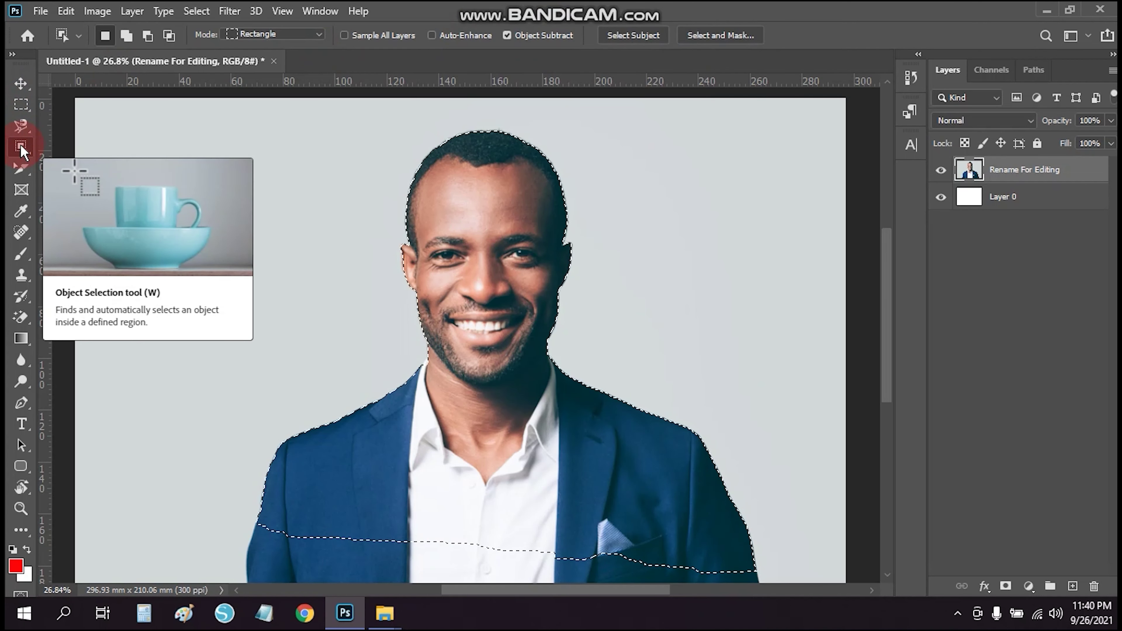
click(21, 147)
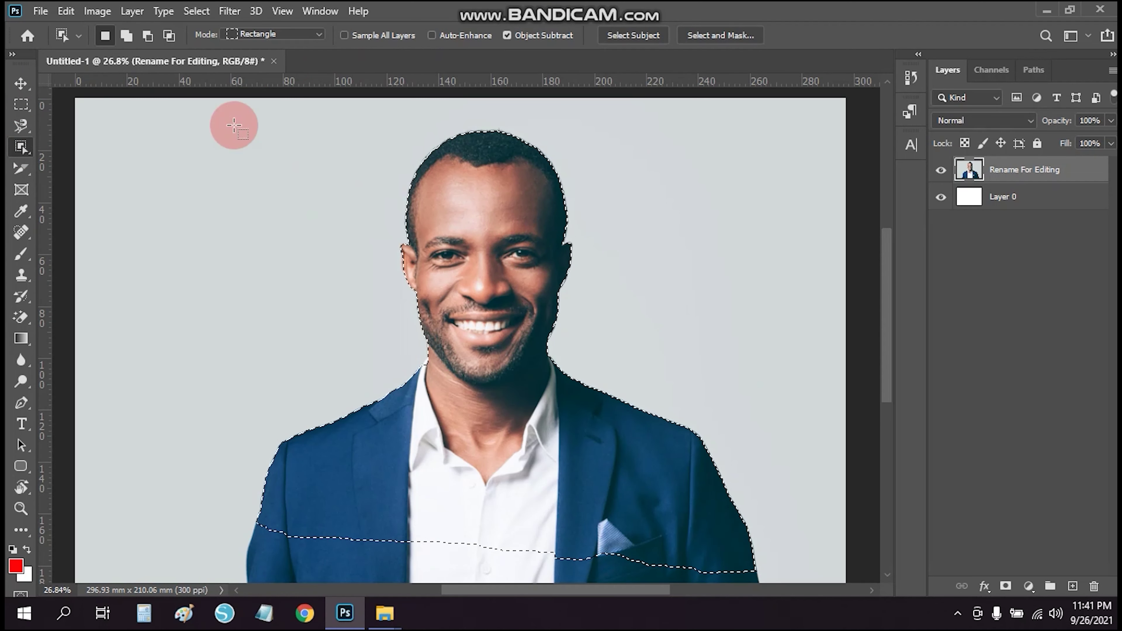
- Cut the selected man onto a new layer with Layer Via Cut, then undo it with Ctrl+Z
right_click(22, 147)
click(89, 146)
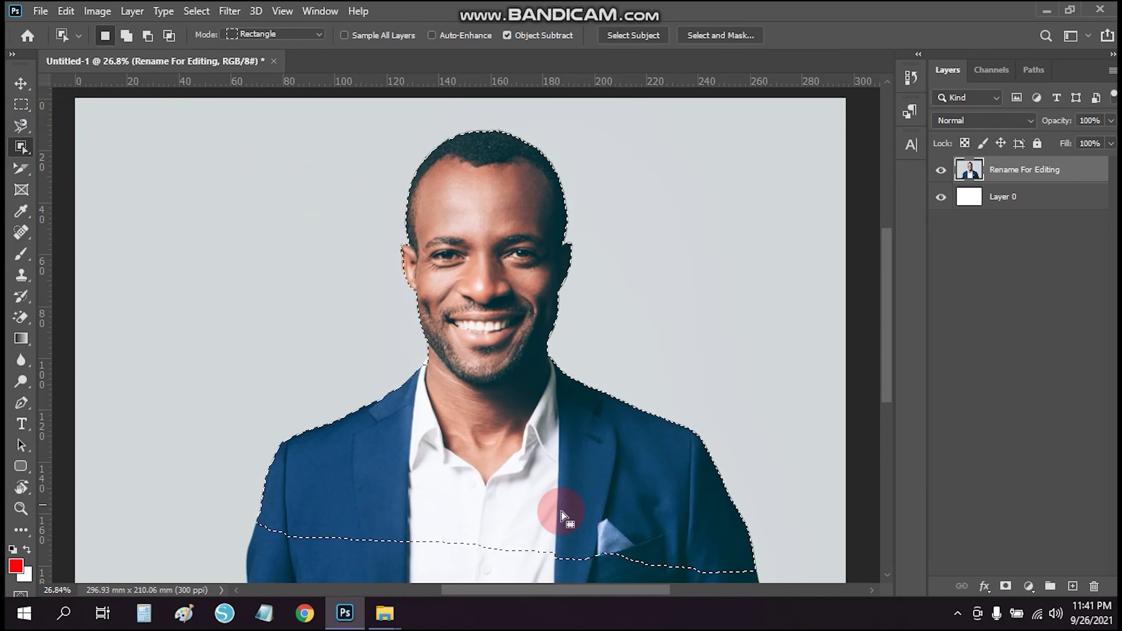
click(490, 174)
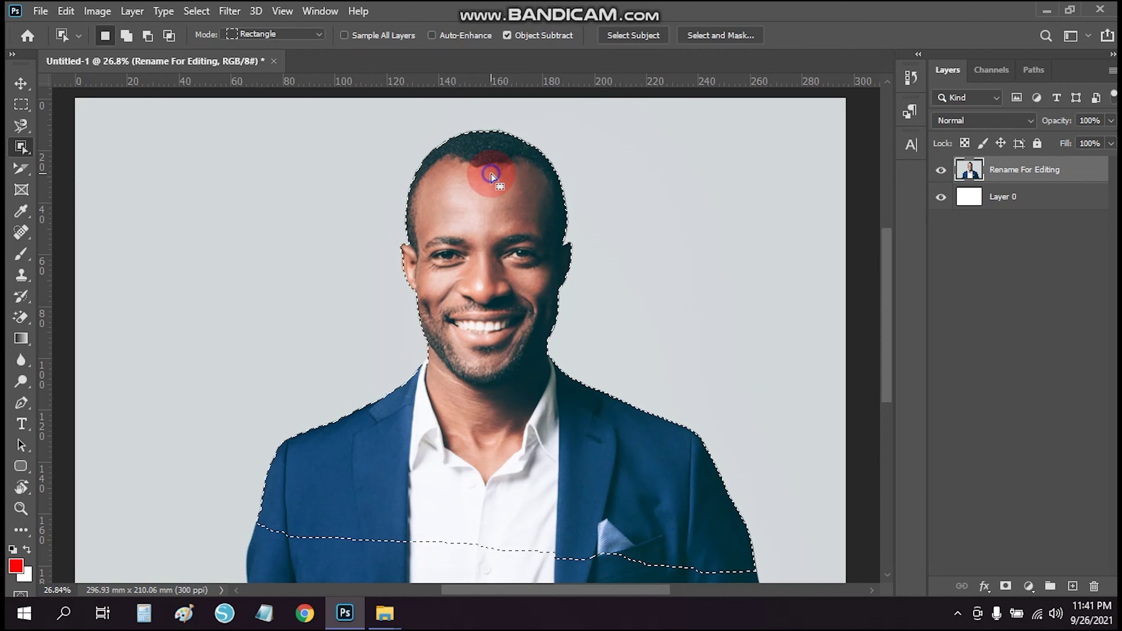
right_click(490, 174)
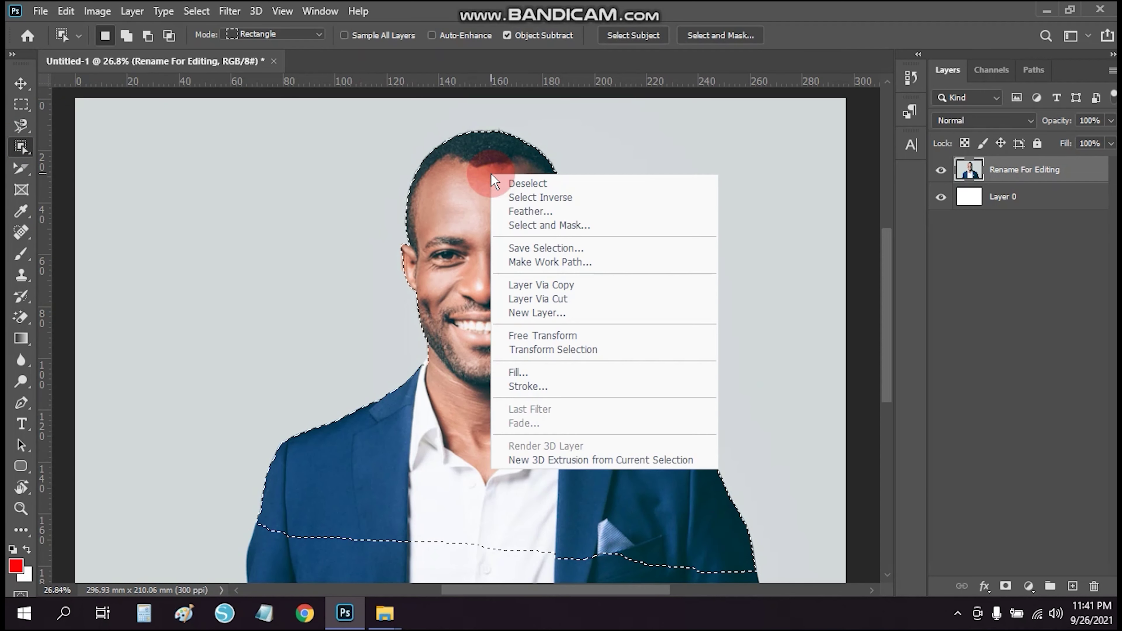
click(563, 298)
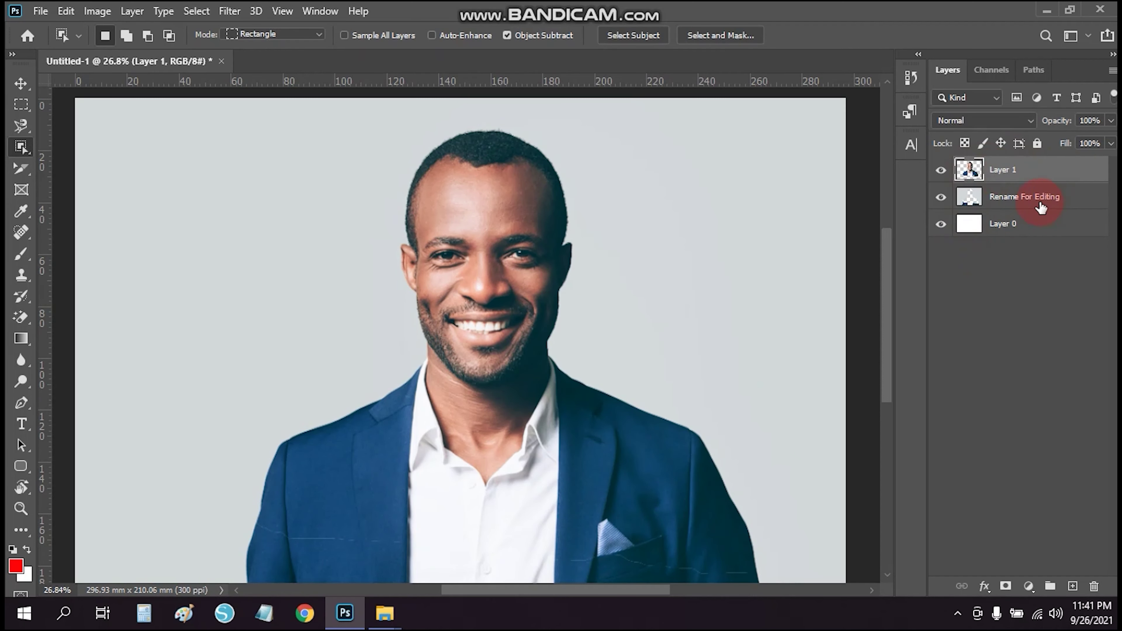
key(ctrl+z)
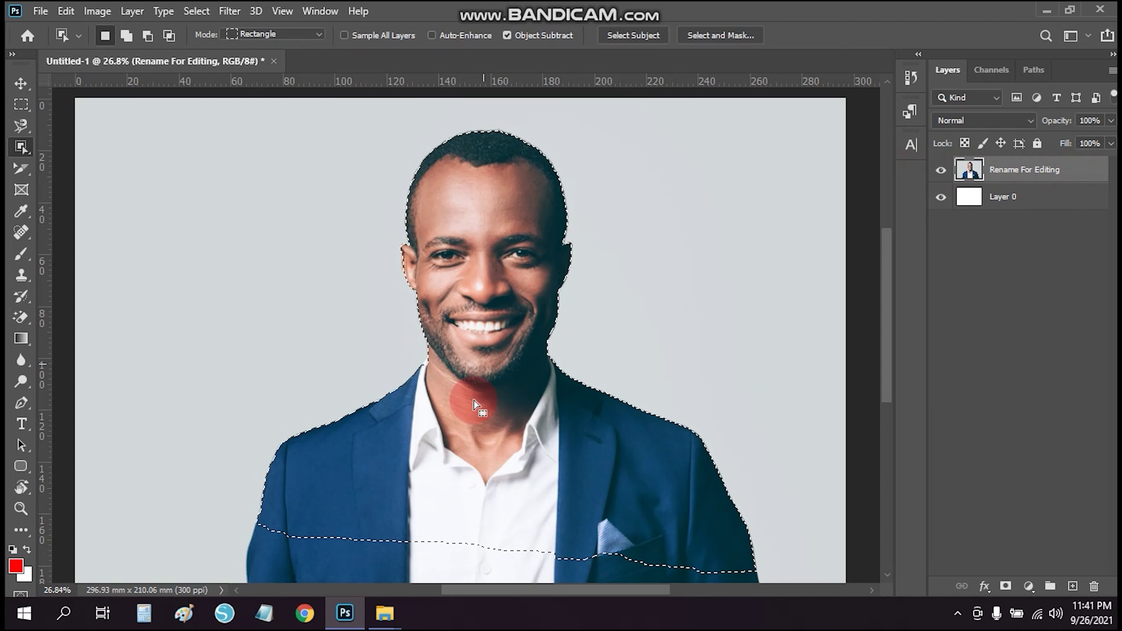
- Confirm Object Selection mode and apply Layer Via Cut again, creating Layer 1 above Rename For Editing
right_click(21, 146)
click(52, 150)
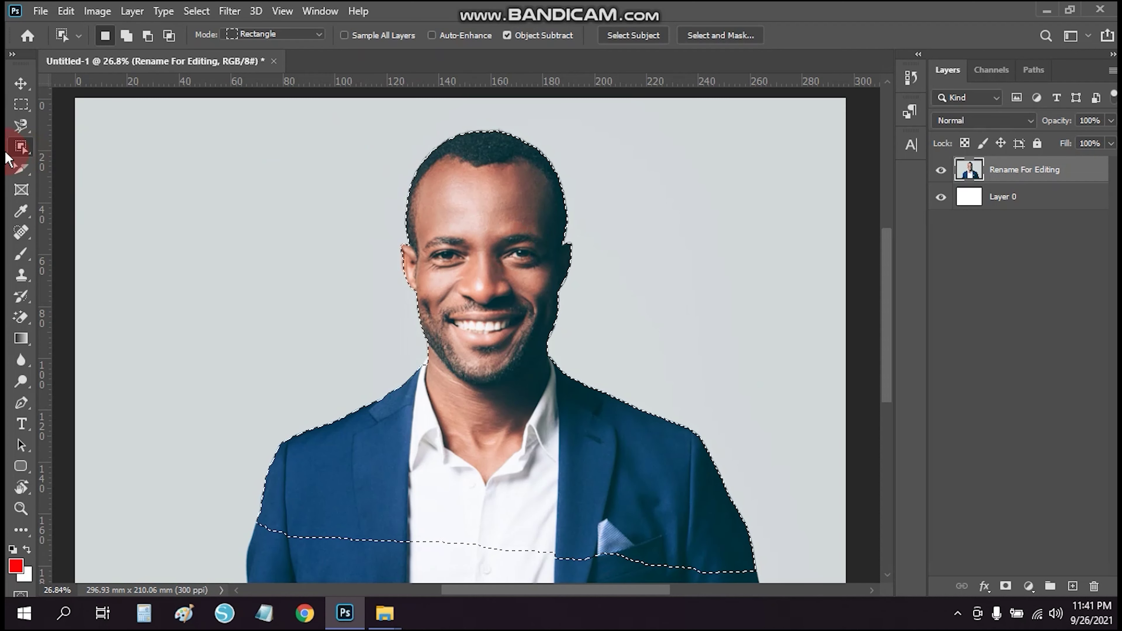
right_click(20, 147)
click(64, 150)
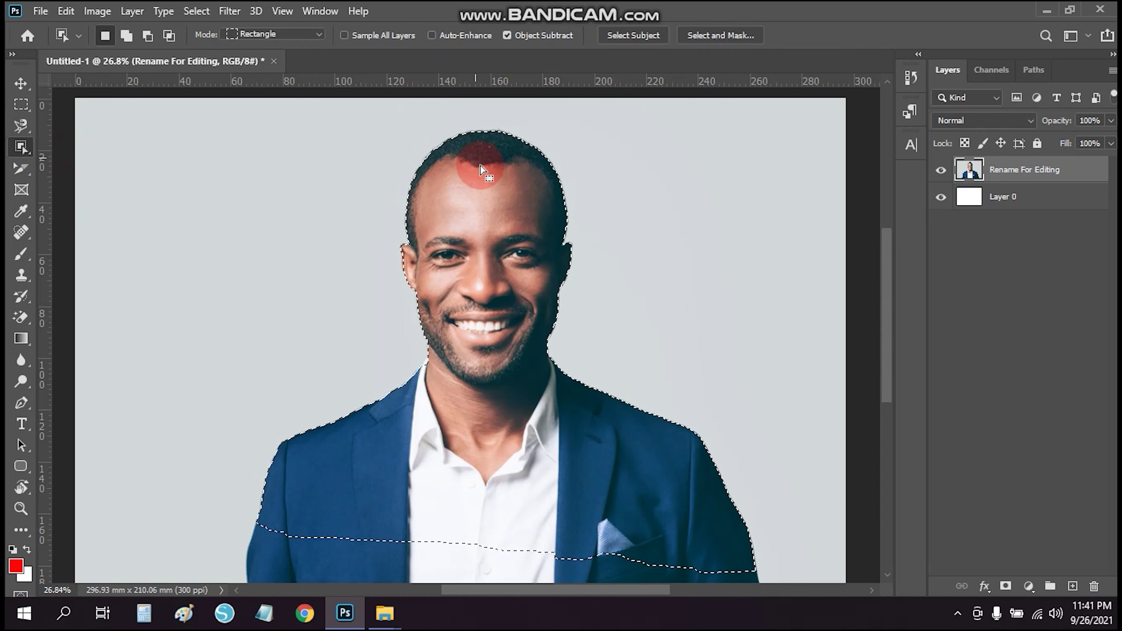
click(505, 194)
right_click(505, 195)
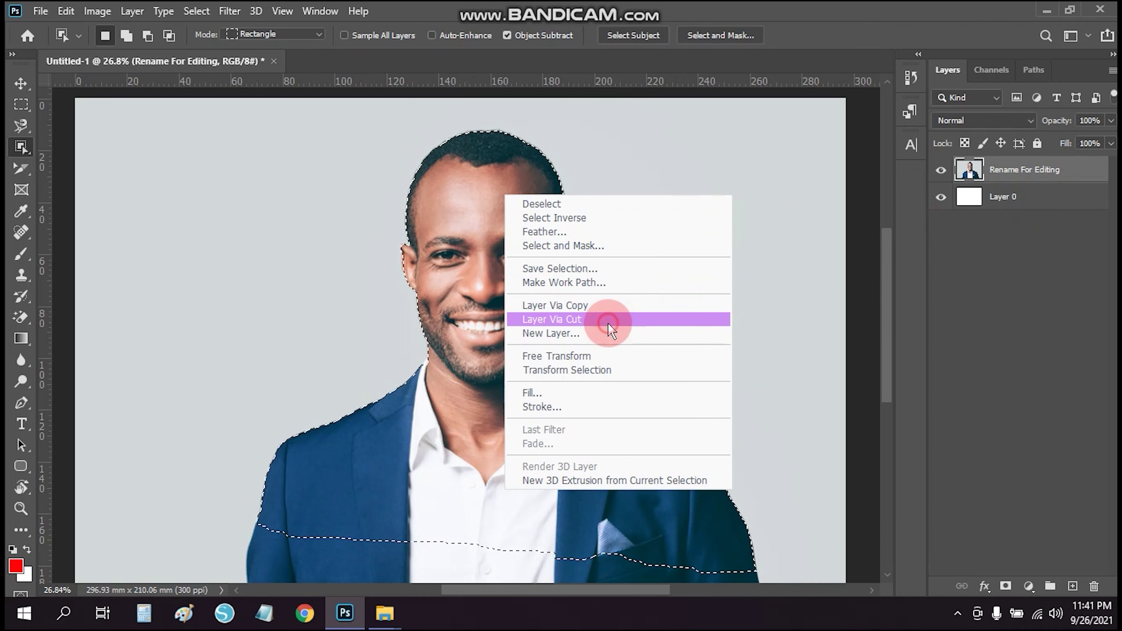
click(609, 325)
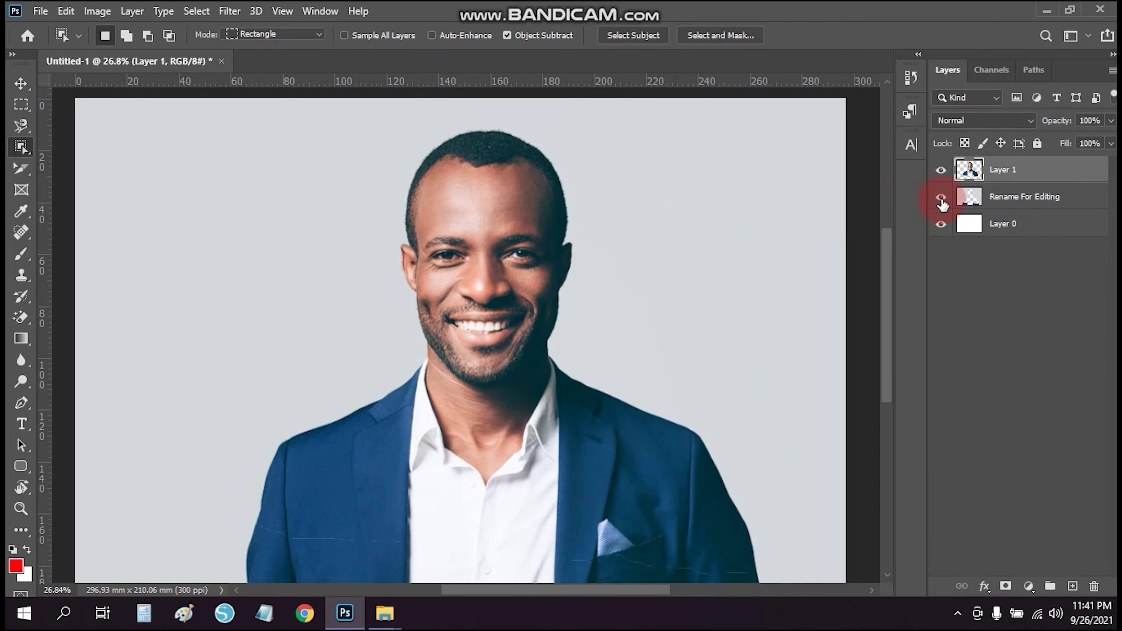
click(1045, 180)
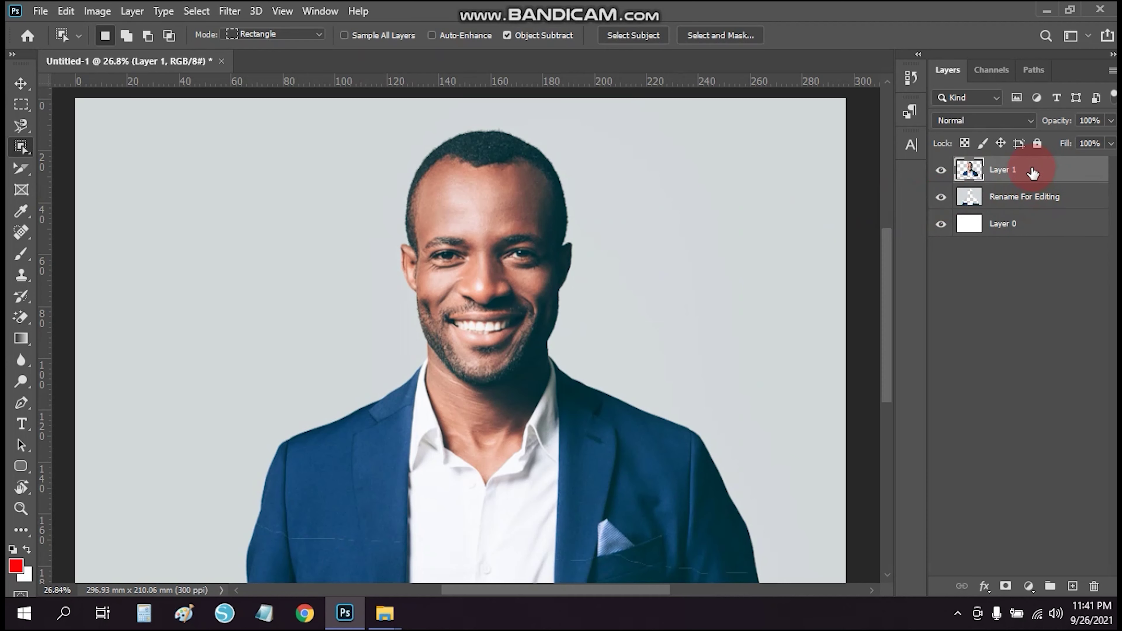
drag(1035, 173, 992, 209)
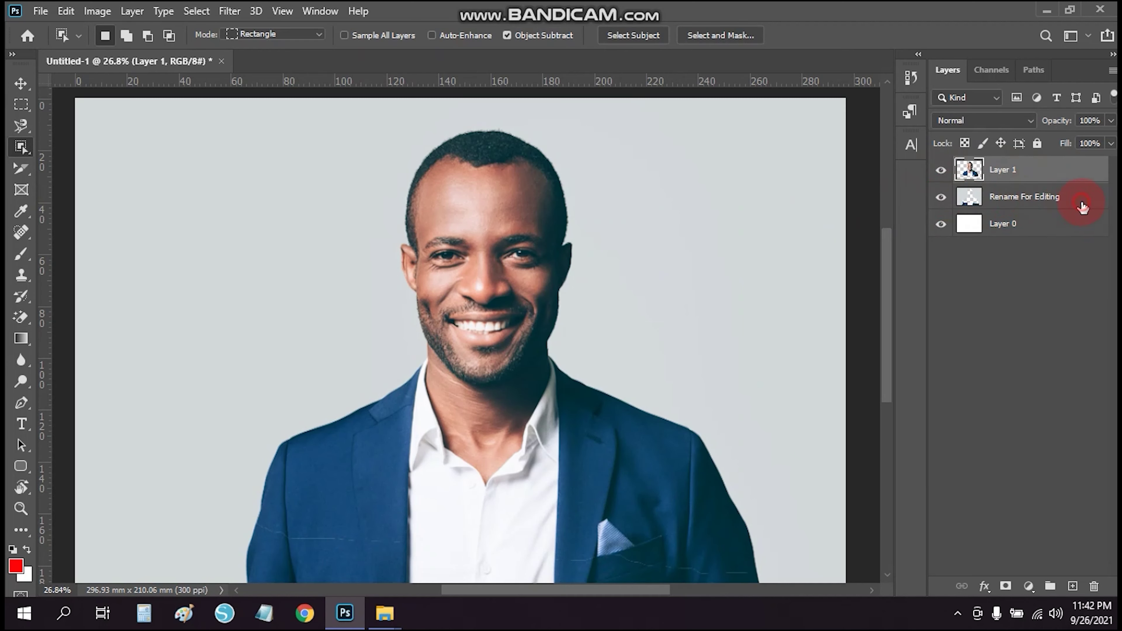
drag(1082, 206, 935, 207)
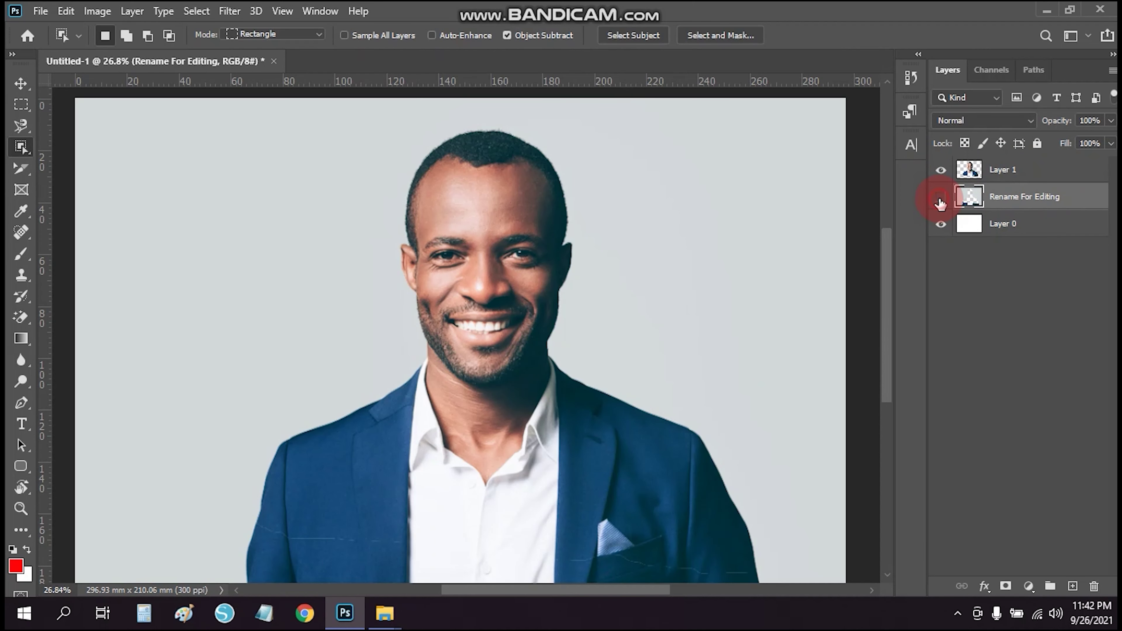
click(939, 202)
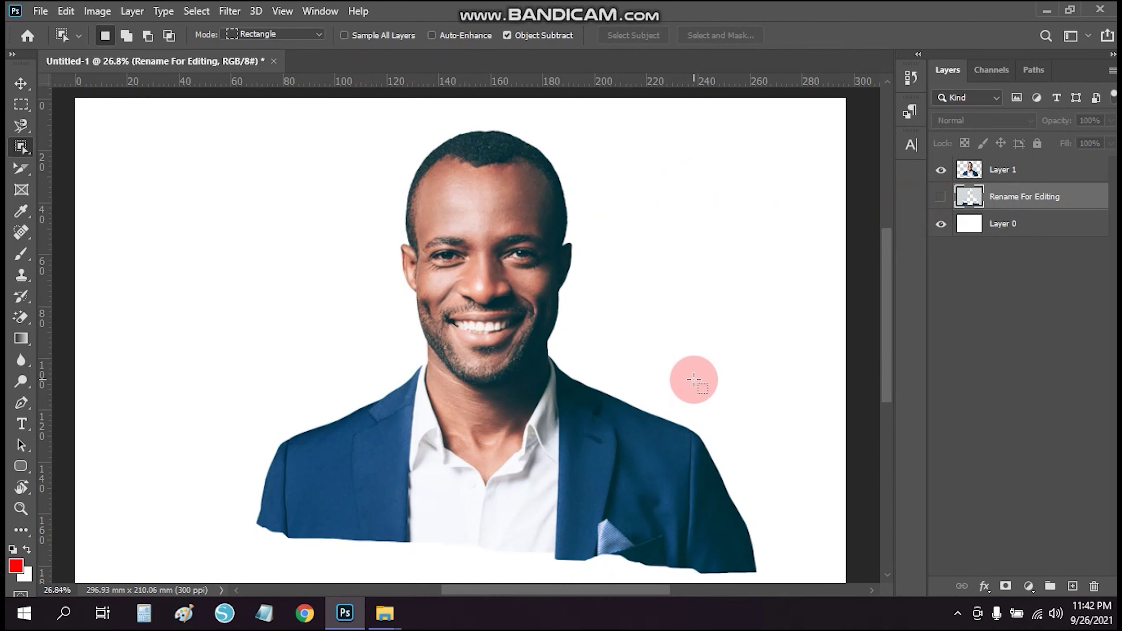
click(1051, 169)
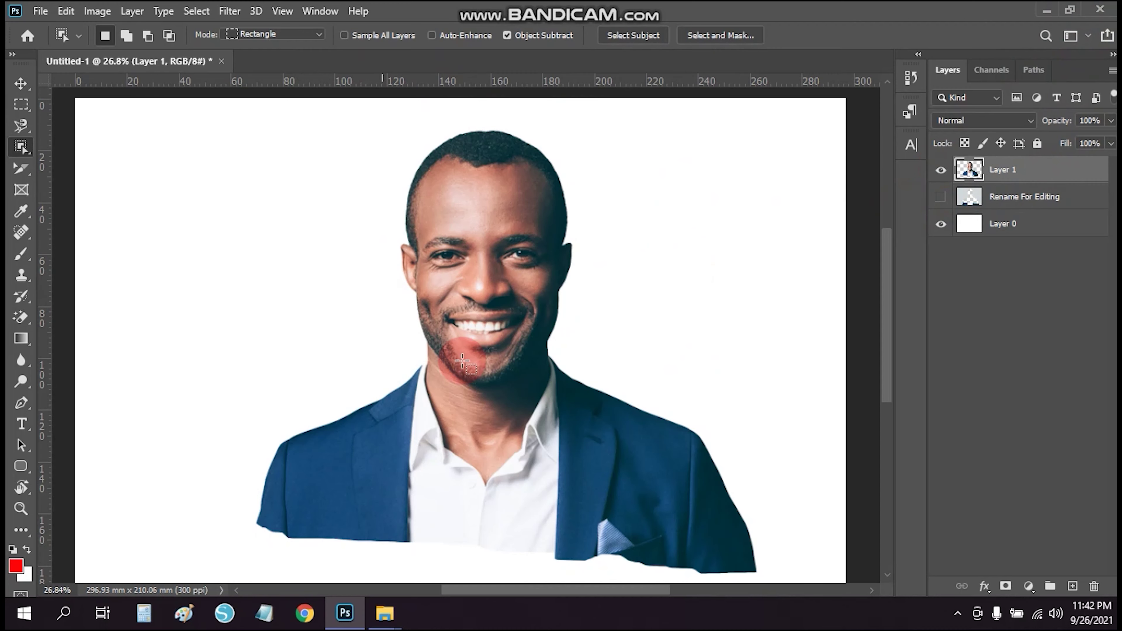
key(v)
scroll(747, 448, up, 2)
scroll(746, 448, up, 3)
scroll(461, 463, up, 2)
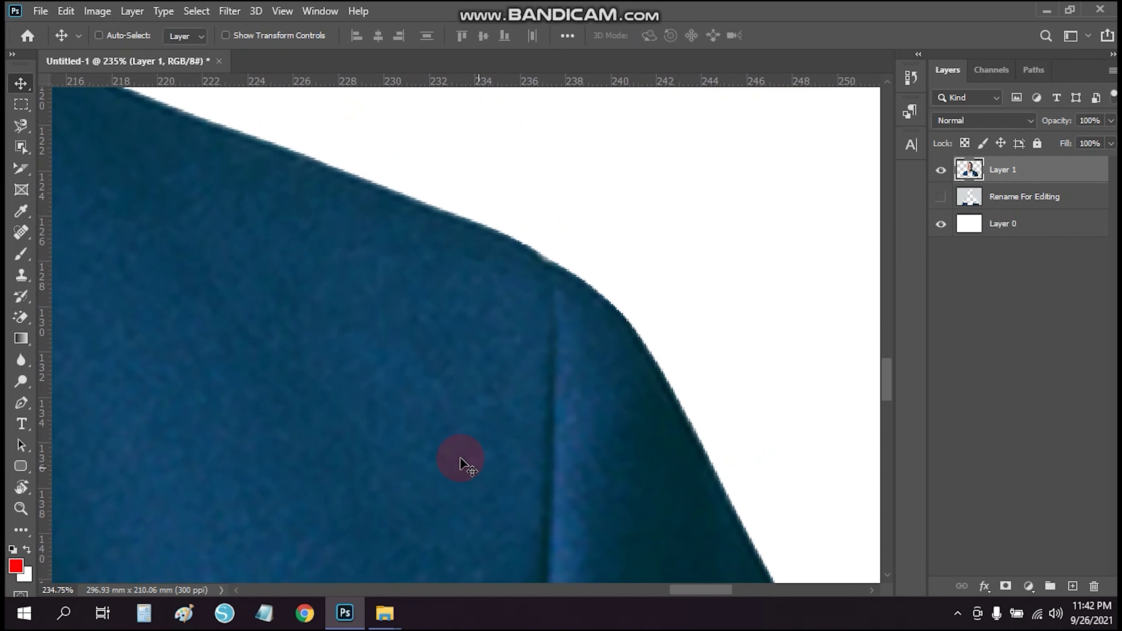
drag(461, 463, 601, 614)
drag(532, 493, 408, 228)
scroll(408, 228, down, 2)
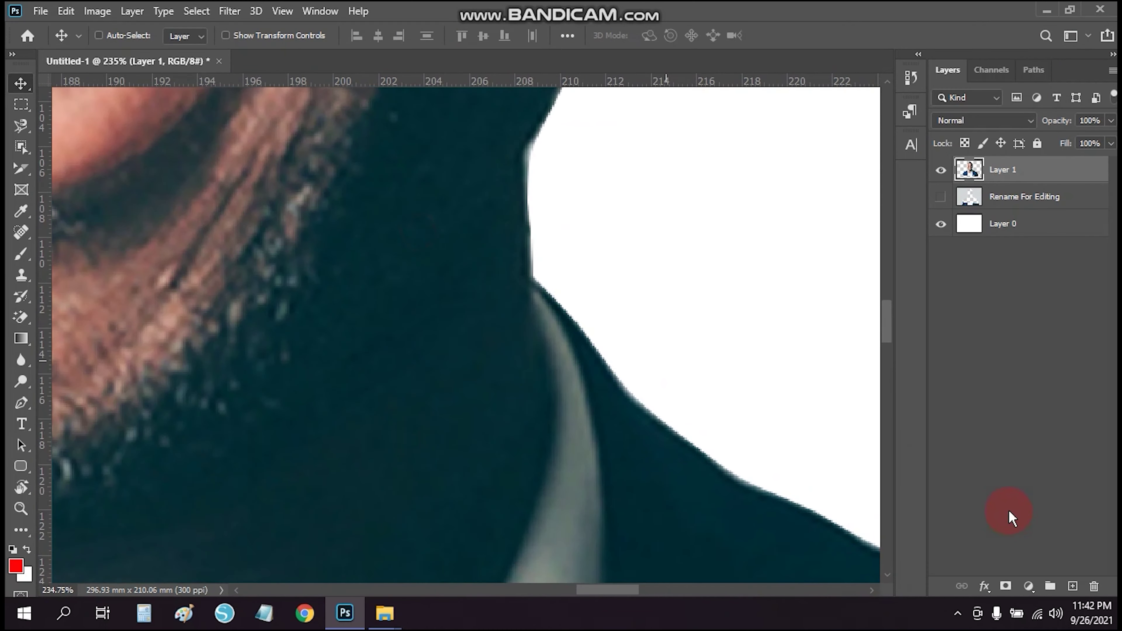
mouse_move(683, 258)
mouse_down()
mouse_move(512, 389)
mouse_move(511, 450)
mouse_up()
scroll(493, 418, up, 2)
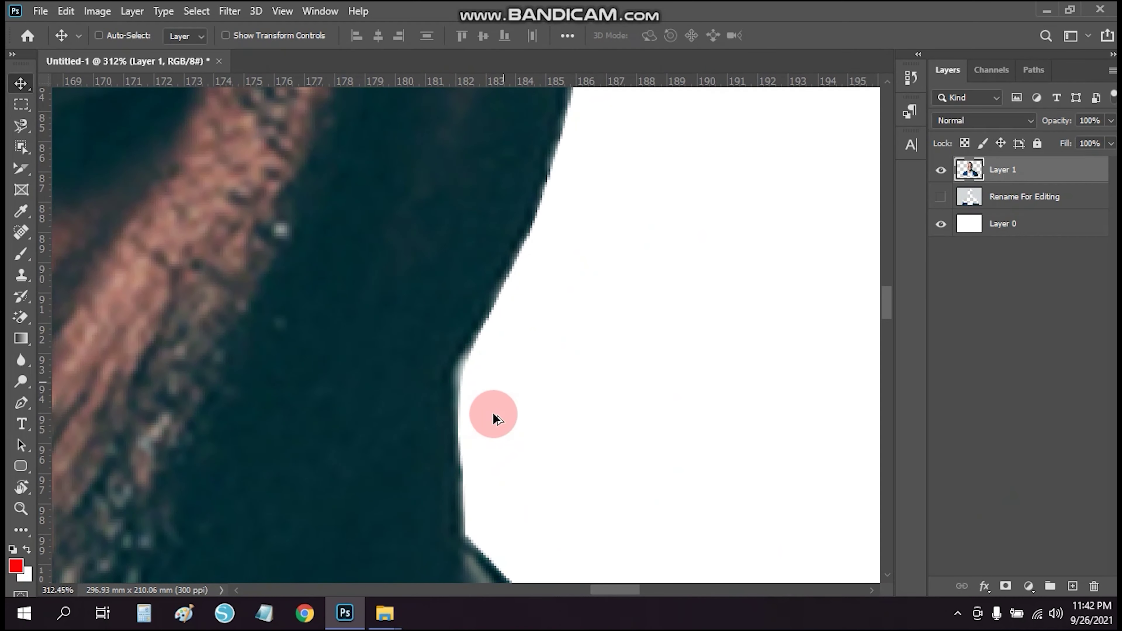
mouse_move(592, 294)
mouse_down()
mouse_move(543, 319)
mouse_move(528, 493)
mouse_up()
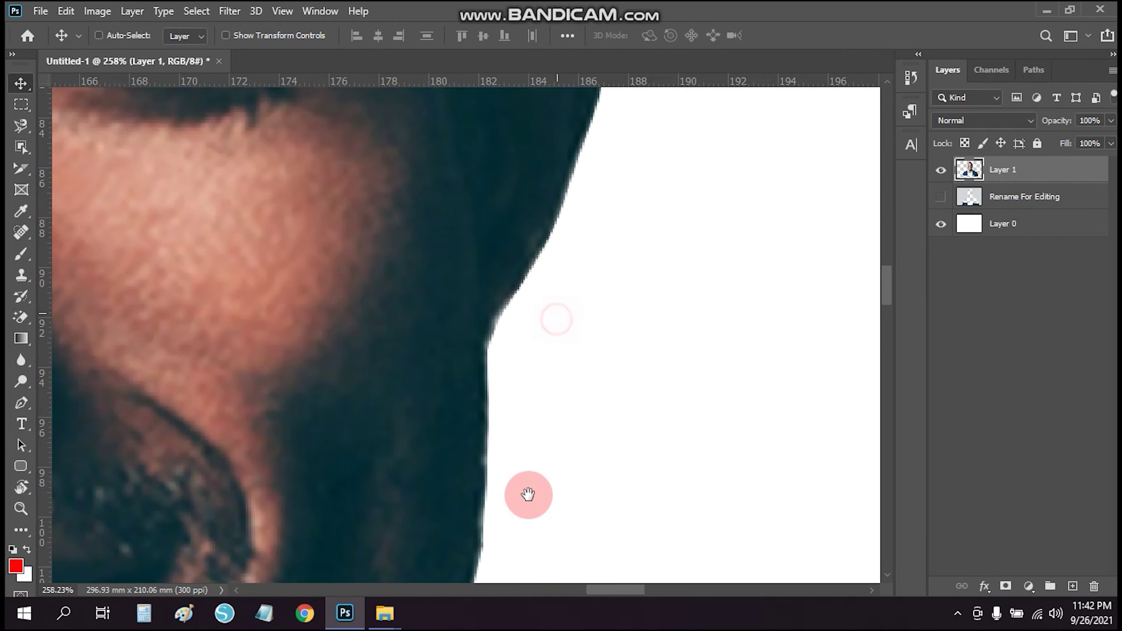
drag(530, 300, 528, 493)
scroll(534, 296, down, 2)
drag(363, 229, 463, 333)
scroll(234, 510, up, 2)
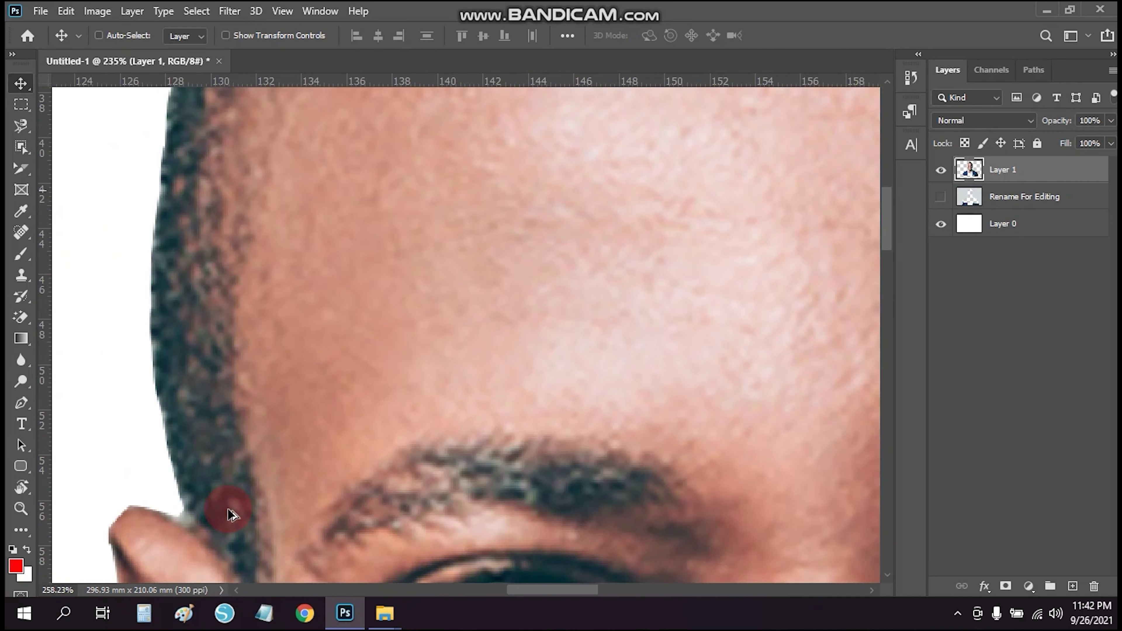
scroll(208, 544, up, 2)
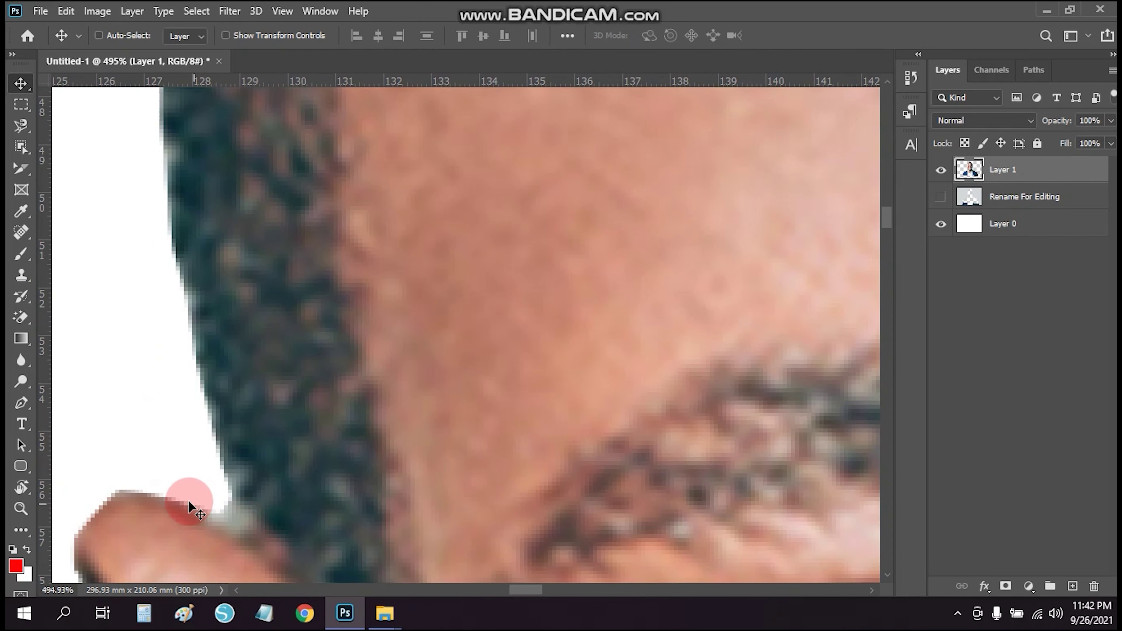
scroll(208, 513, down, 2)
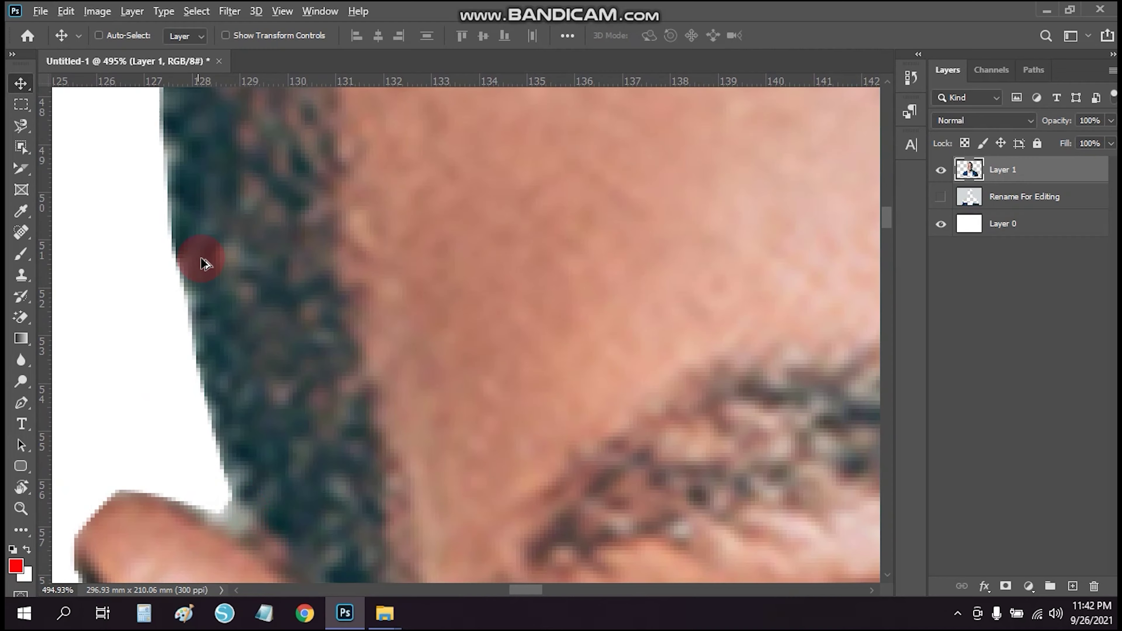
scroll(255, 281, down, 1)
scroll(255, 281, down, 2)
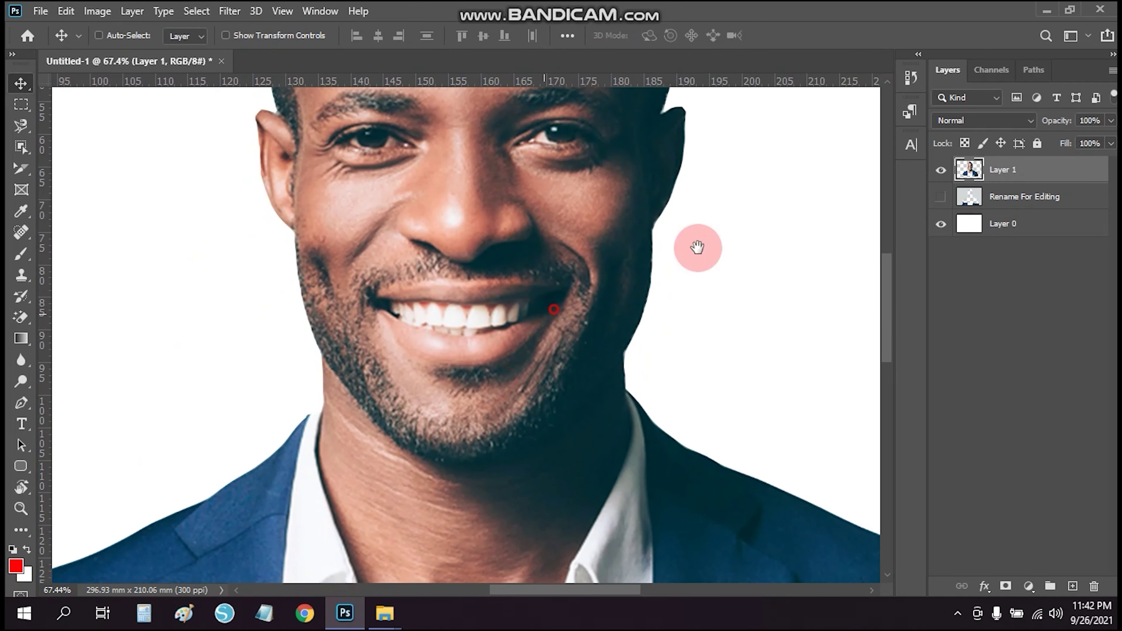
scroll(541, 449, up, 5)
scroll(636, 267, up, 3)
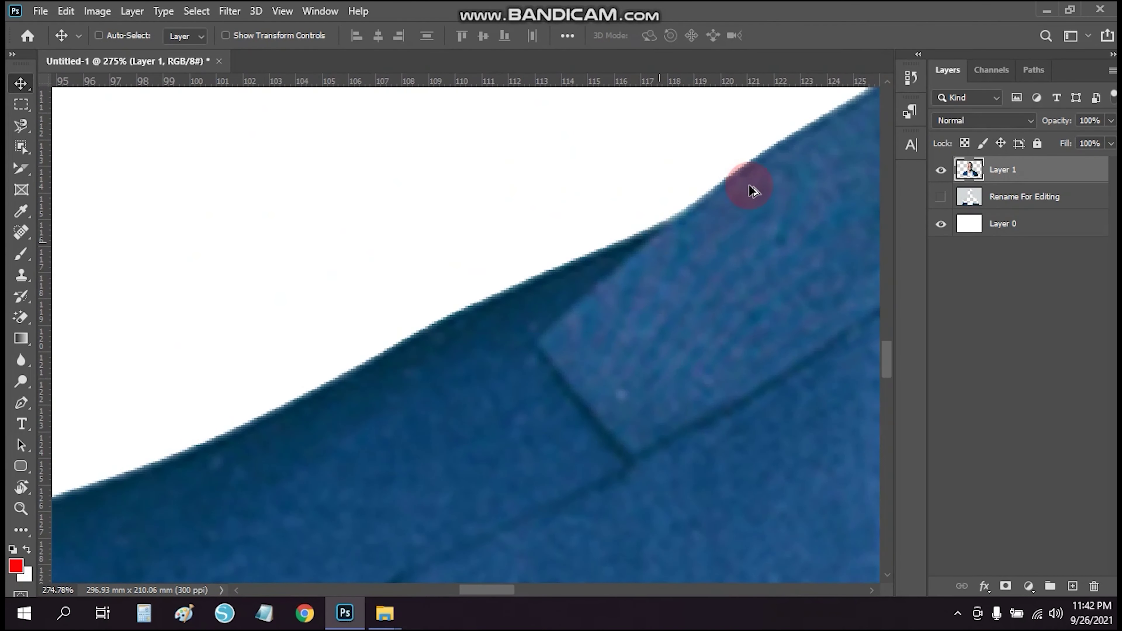
scroll(663, 180, down, 3)
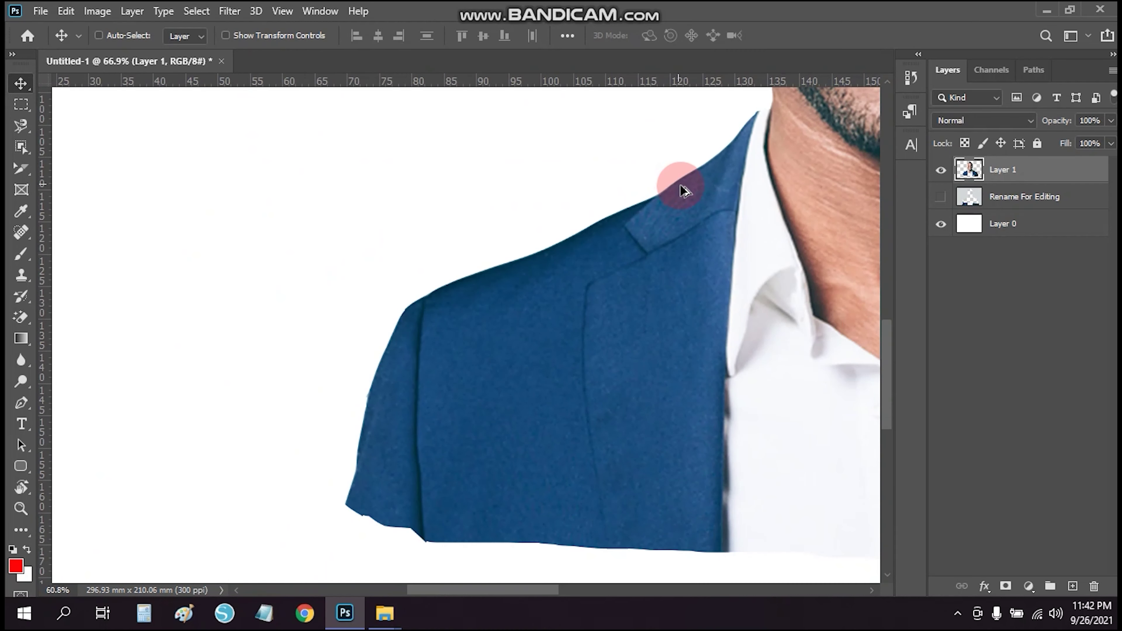
scroll(681, 180, down, 4)
scroll(691, 228, up, 1)
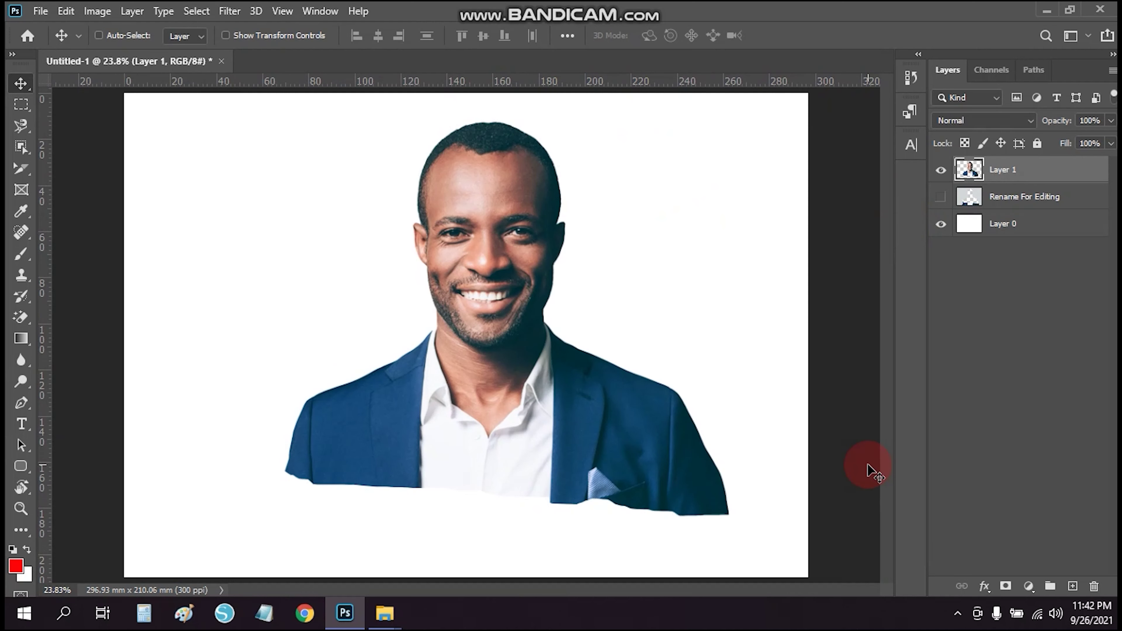
click(779, 468)
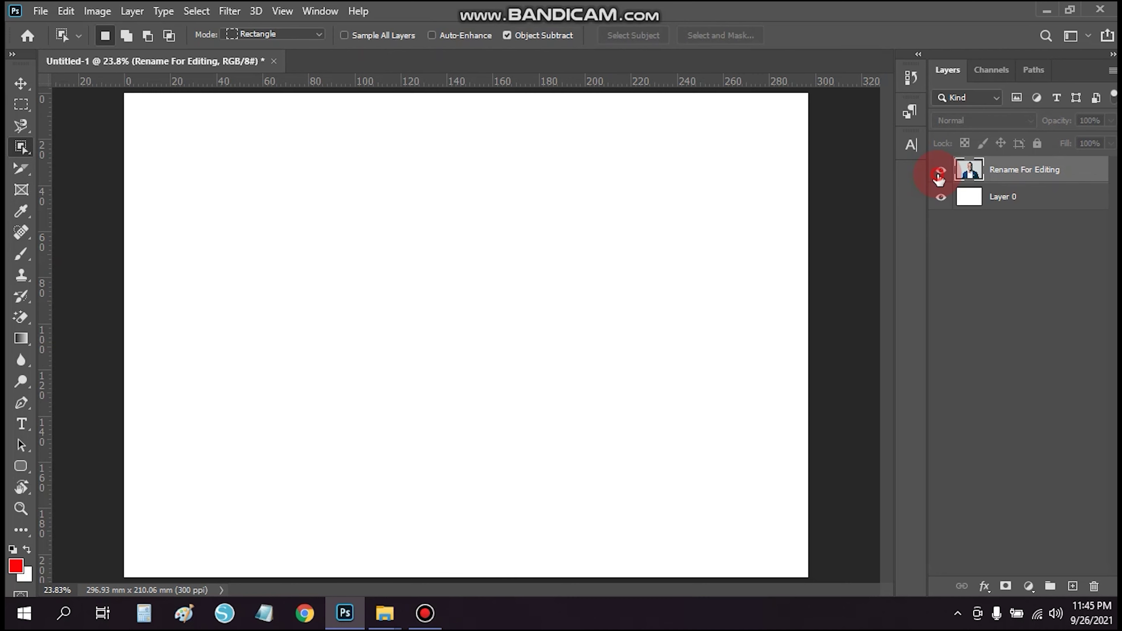
- Show the Rename For Editing layer and try an Object Selection around the face, zoomed in on the jaw
click(940, 171)
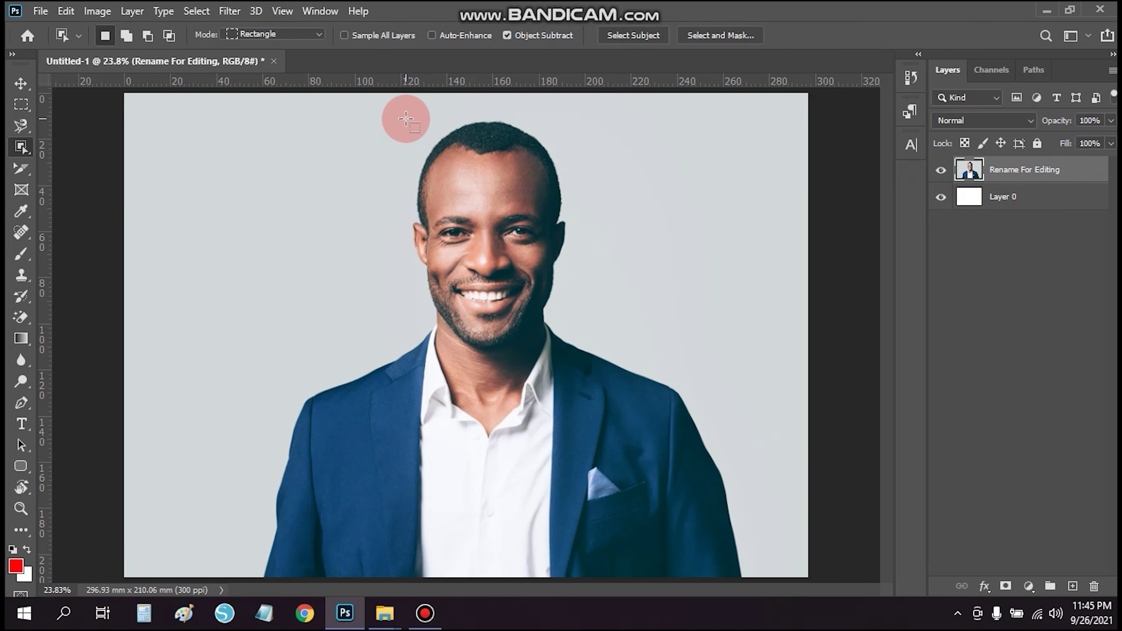
drag(406, 118, 595, 344)
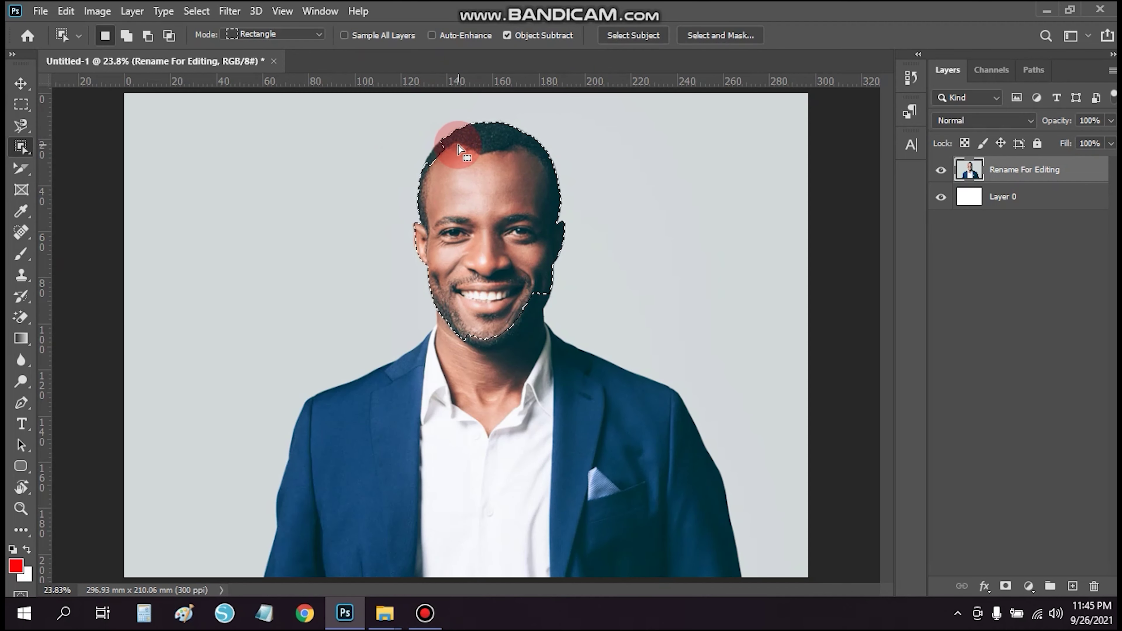
scroll(459, 151, up, 2)
scroll(430, 151, up, 2)
scroll(415, 126, up, 2)
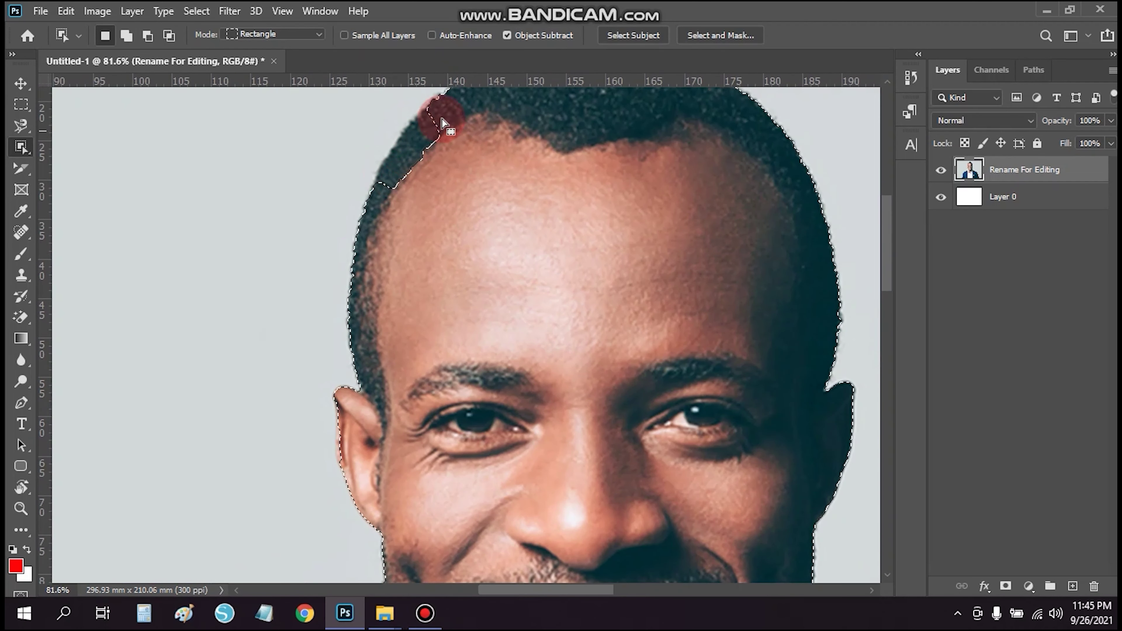
drag(682, 407, 501, 124)
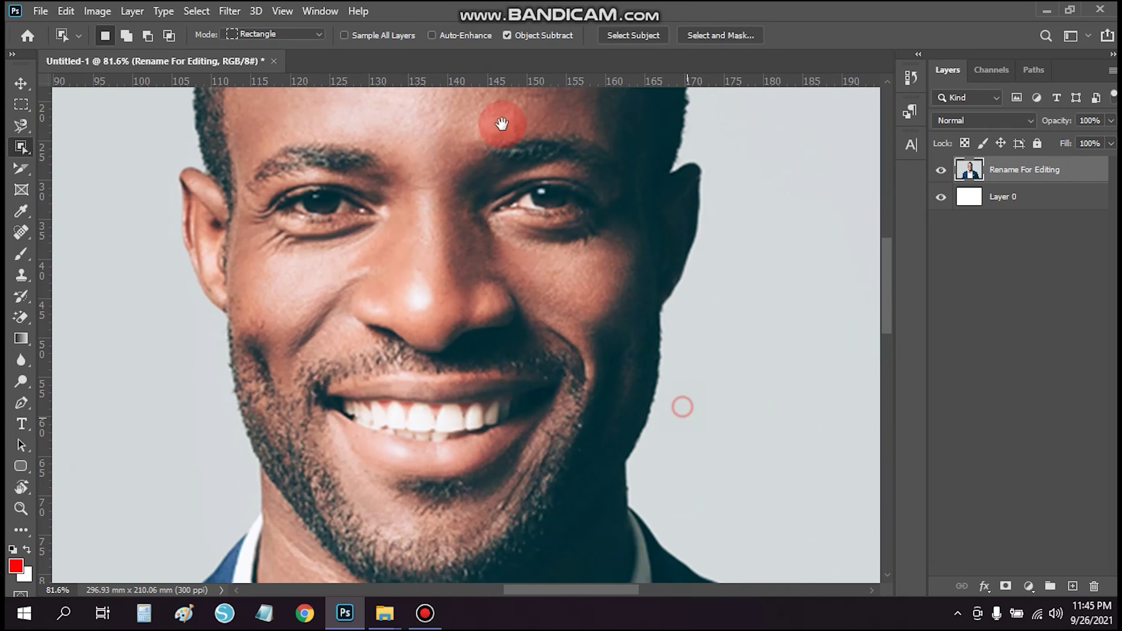
drag(676, 477, 638, 400)
drag(567, 326, 594, 260)
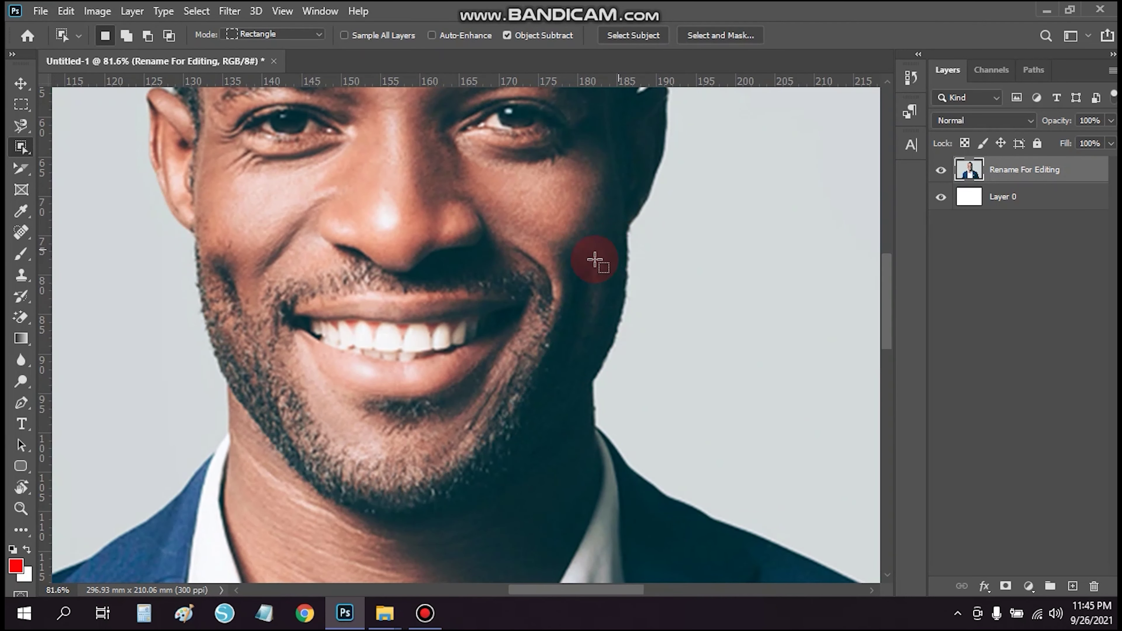
- Zoom out, mark an Object Selection region around the whole head, refine it at the chin, then deselect
scroll(594, 259, down, 1)
scroll(516, 363, down, 1)
scroll(534, 333, down, 1)
scroll(589, 350, down, 1)
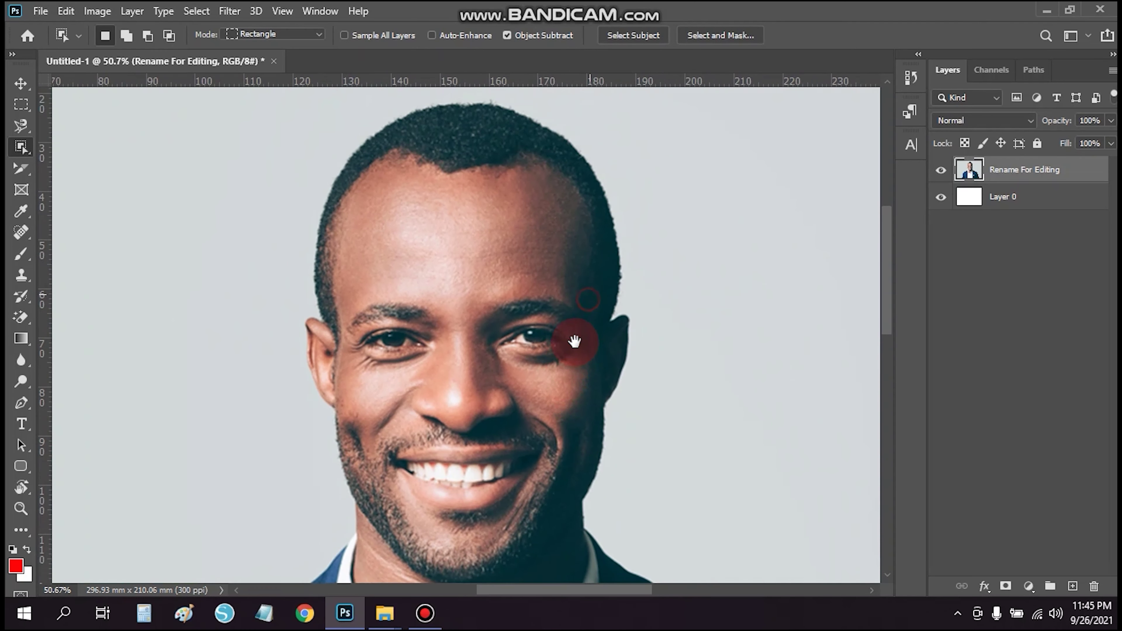
drag(253, 97, 683, 582)
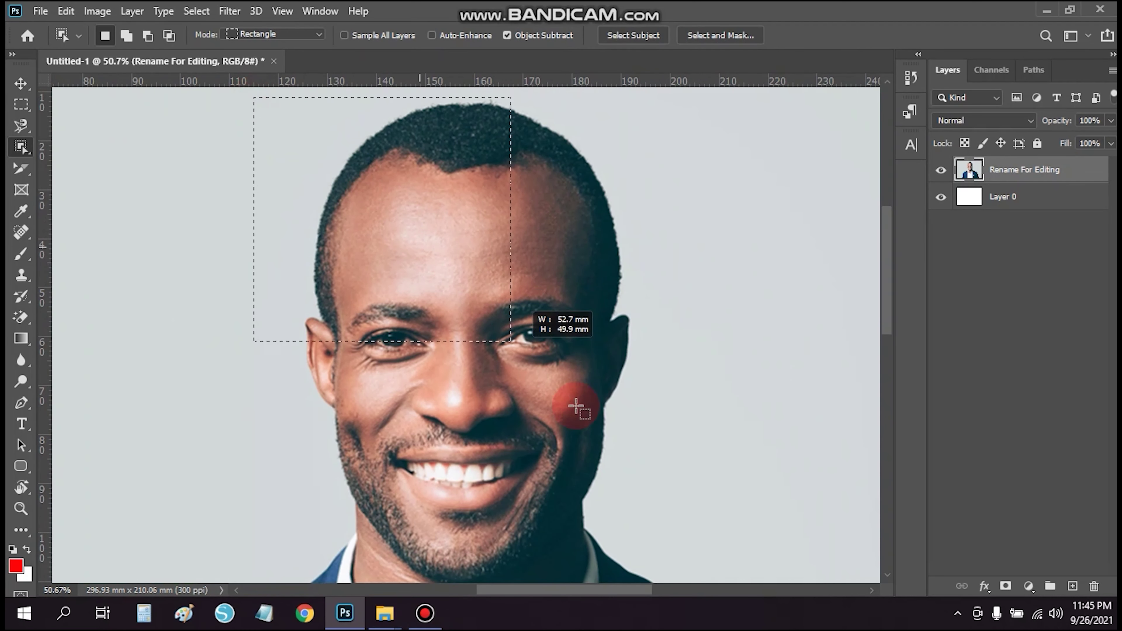
drag(683, 582, 684, 570)
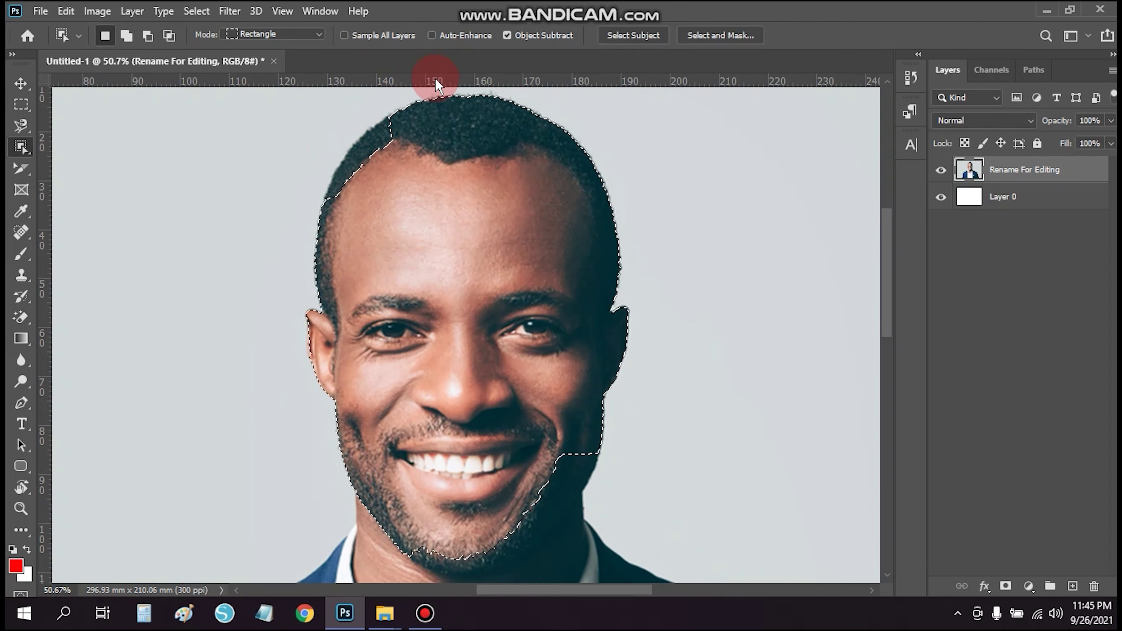
click(581, 464)
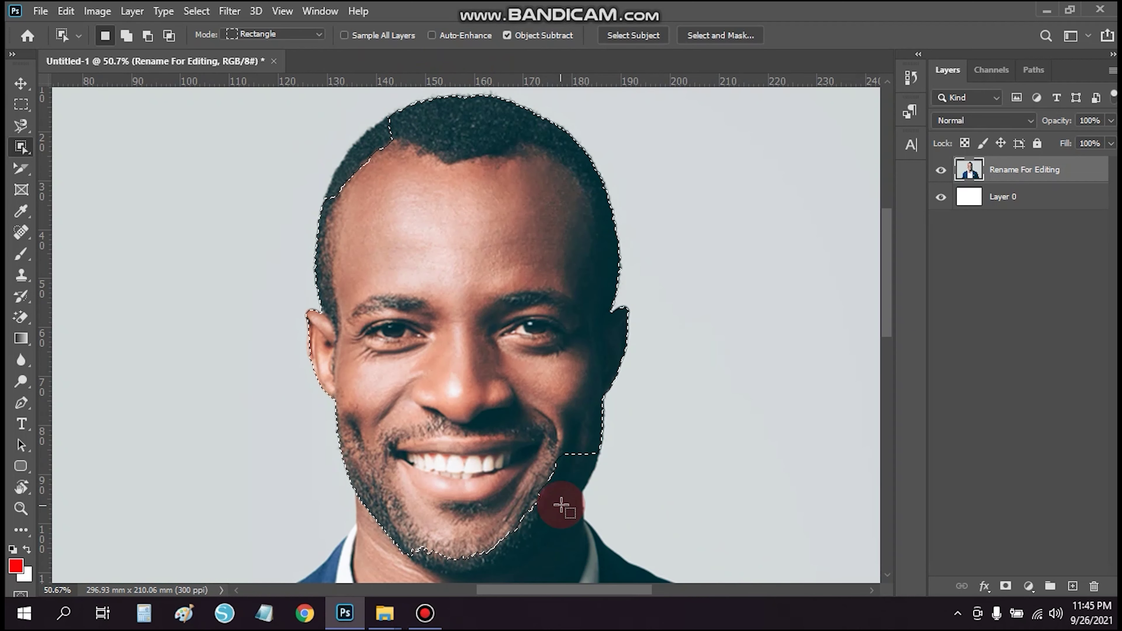
click(615, 332)
scroll(615, 332, down, 1)
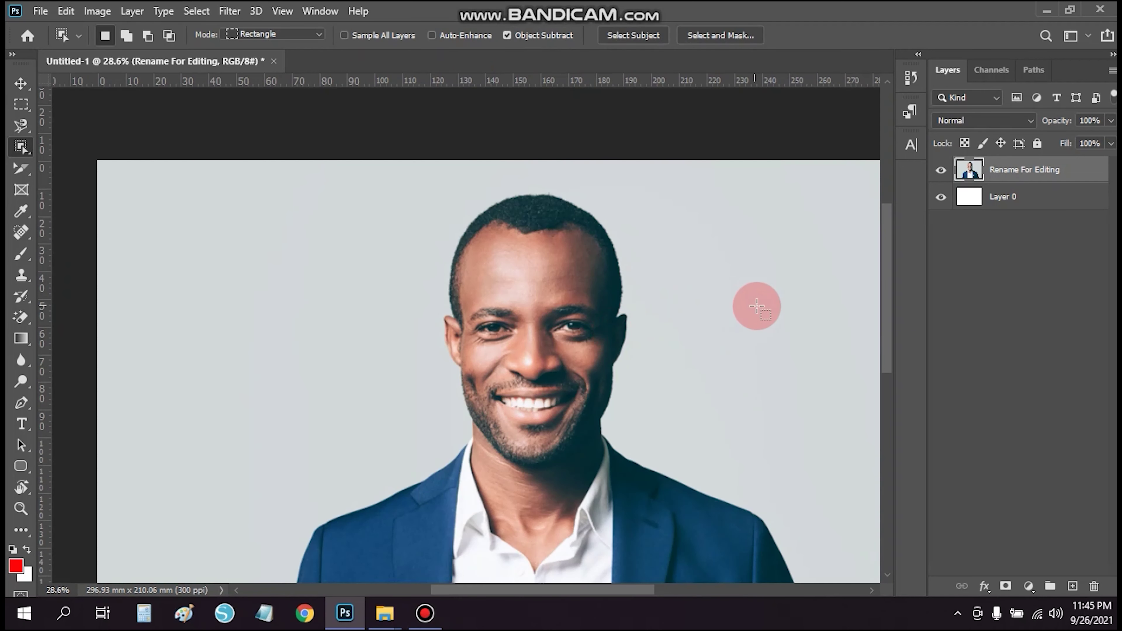
- Try selection regions around the face and head, clearing each attempt with Ctrl+D
scroll(560, 286, up, 1)
scroll(530, 266, up, 1)
scroll(656, 263, up, 3)
scroll(664, 249, up, 3)
scroll(665, 249, down, 2)
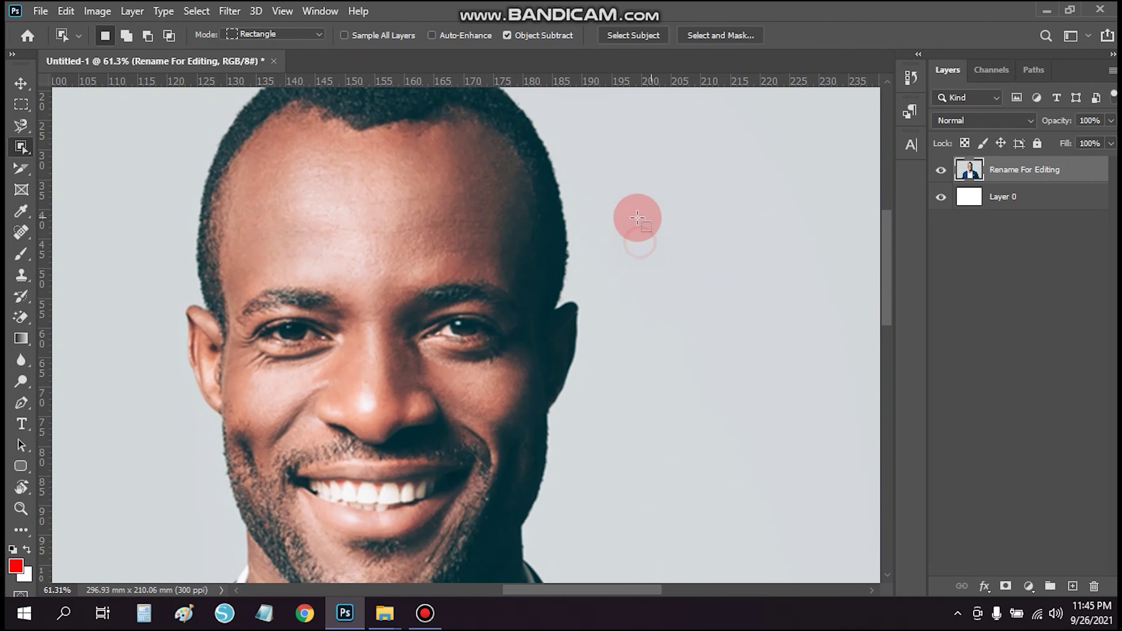
scroll(639, 225, down, 2)
mouse_move(323, 95)
mouse_down()
mouse_move(691, 406)
mouse_move(616, 482)
mouse_up()
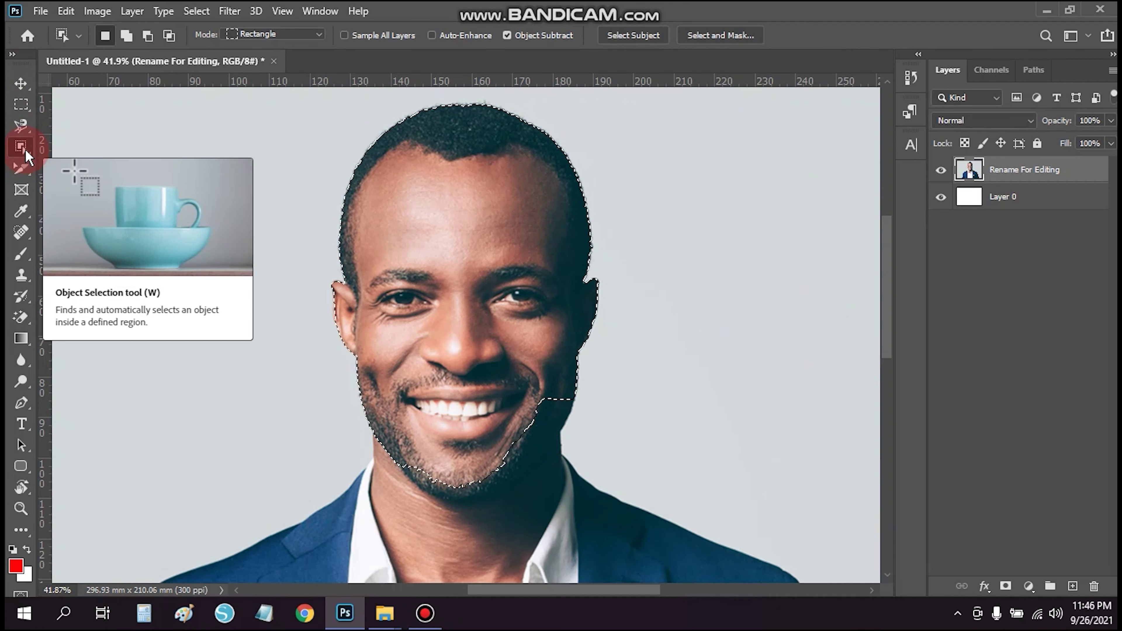
scroll(27, 149, down, 1)
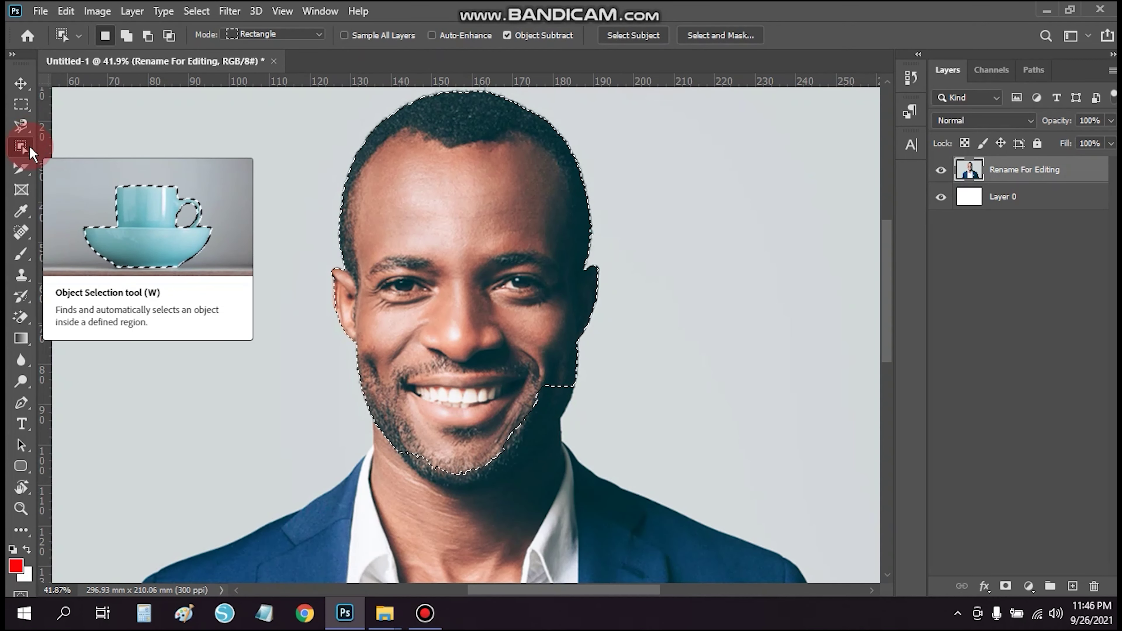
scroll(651, 182, up, 1)
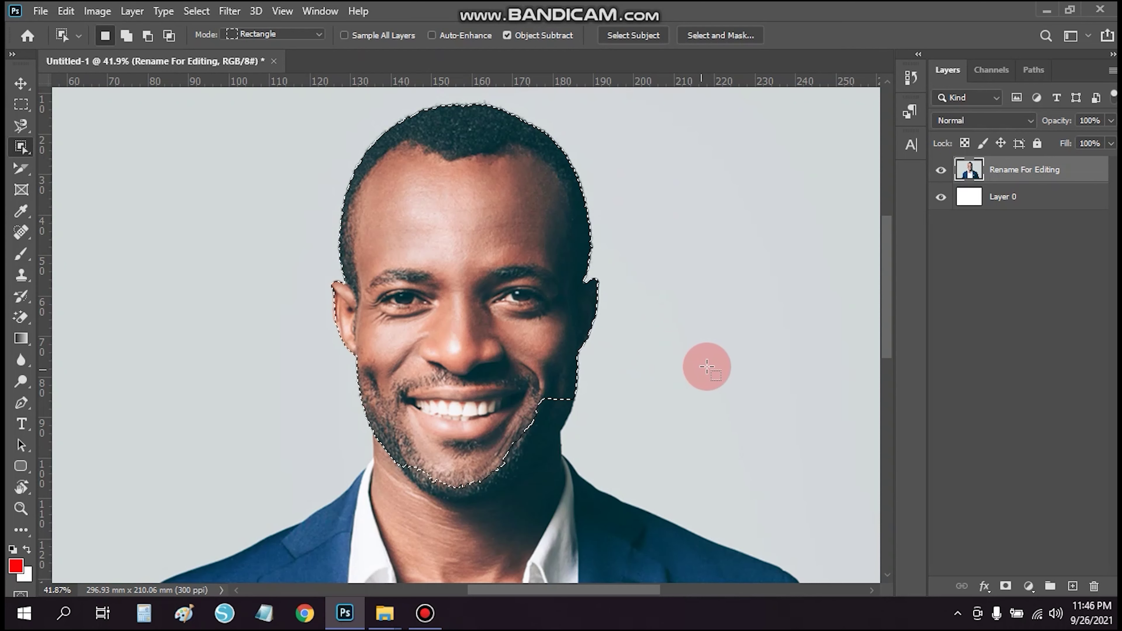
key(ctrl+d)
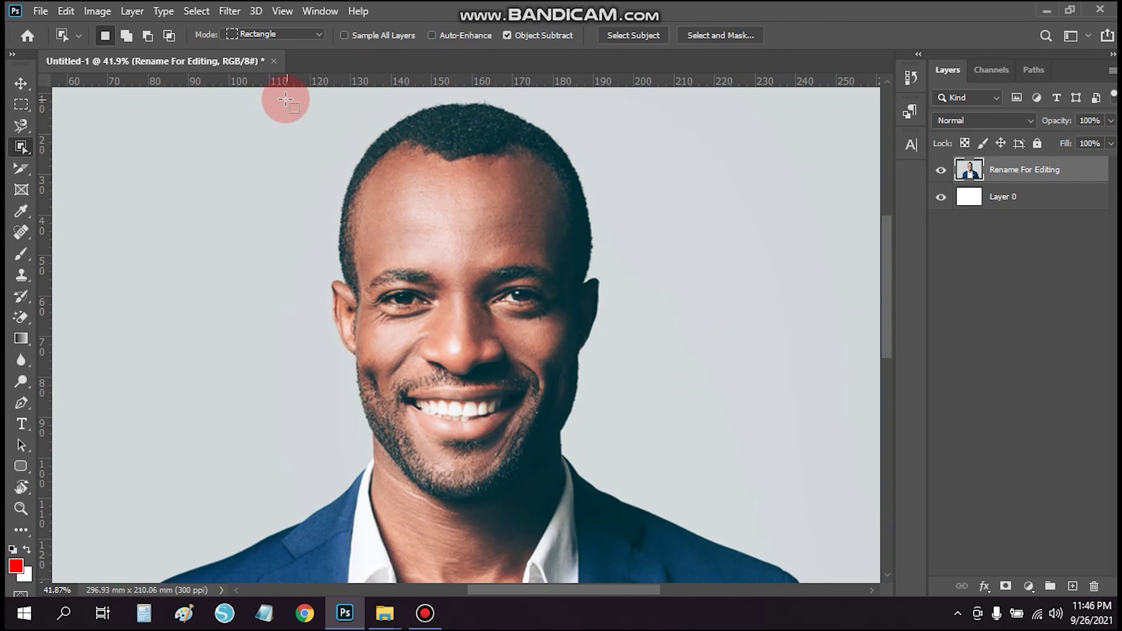
drag(286, 99, 645, 513)
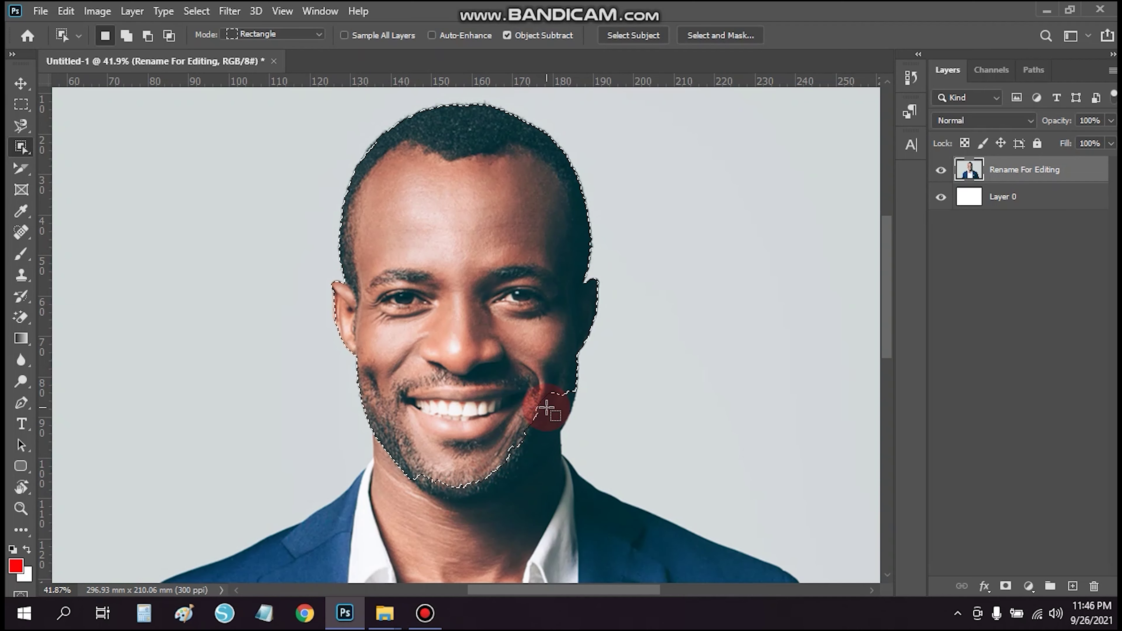
key(ctrl+d)
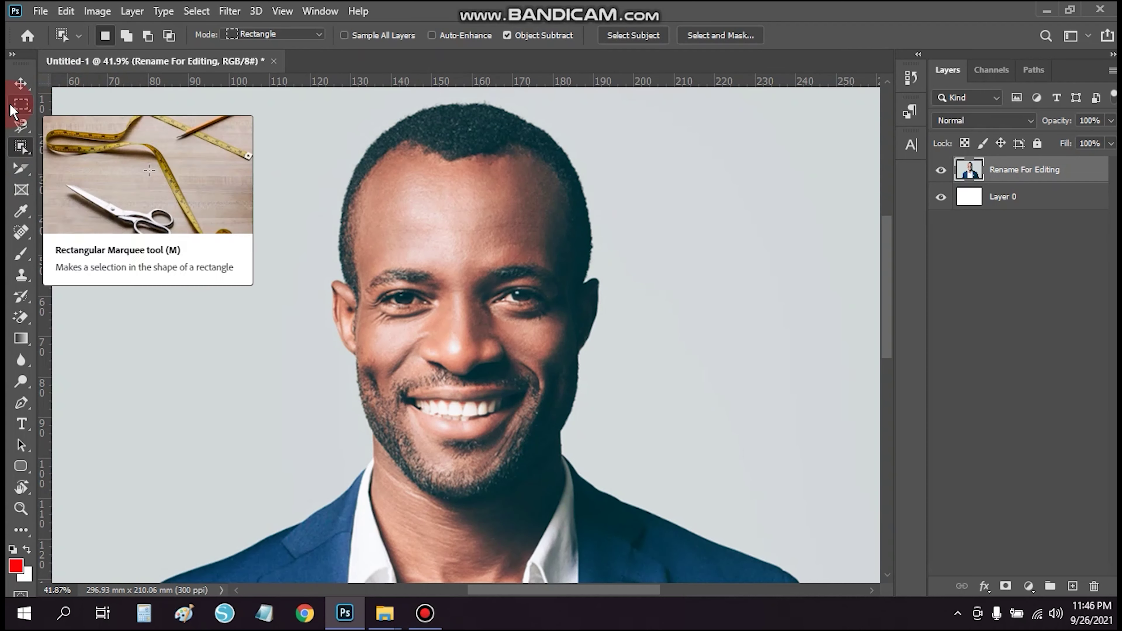
- Draw a Rectangular Marquee box around the head and face and check its right-click options
right_click(21, 146)
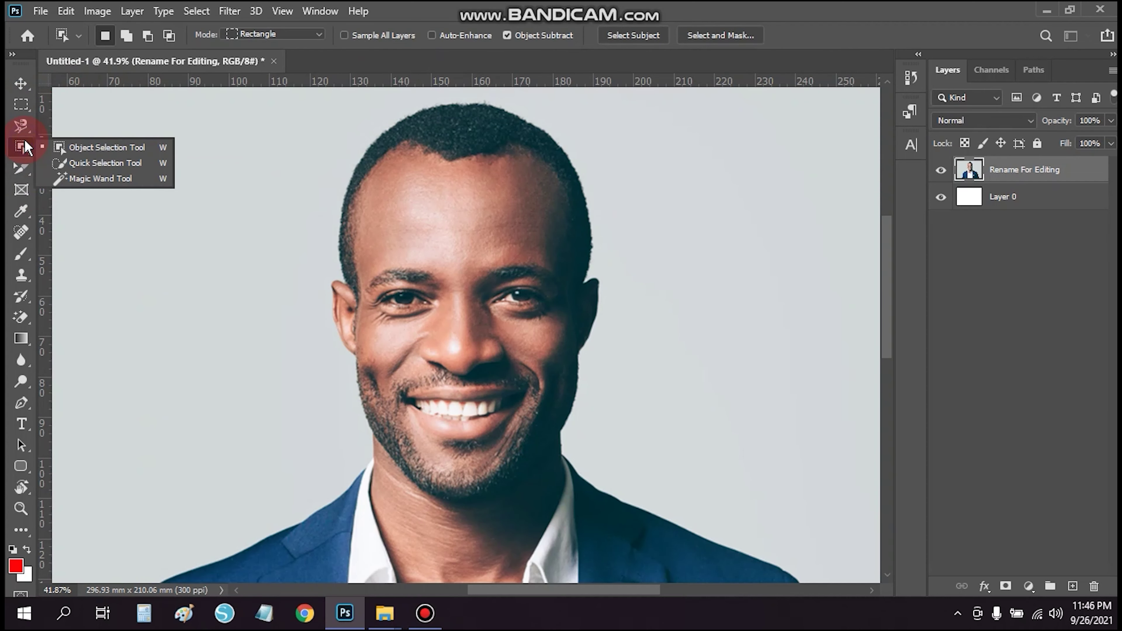
click(98, 149)
click(21, 104)
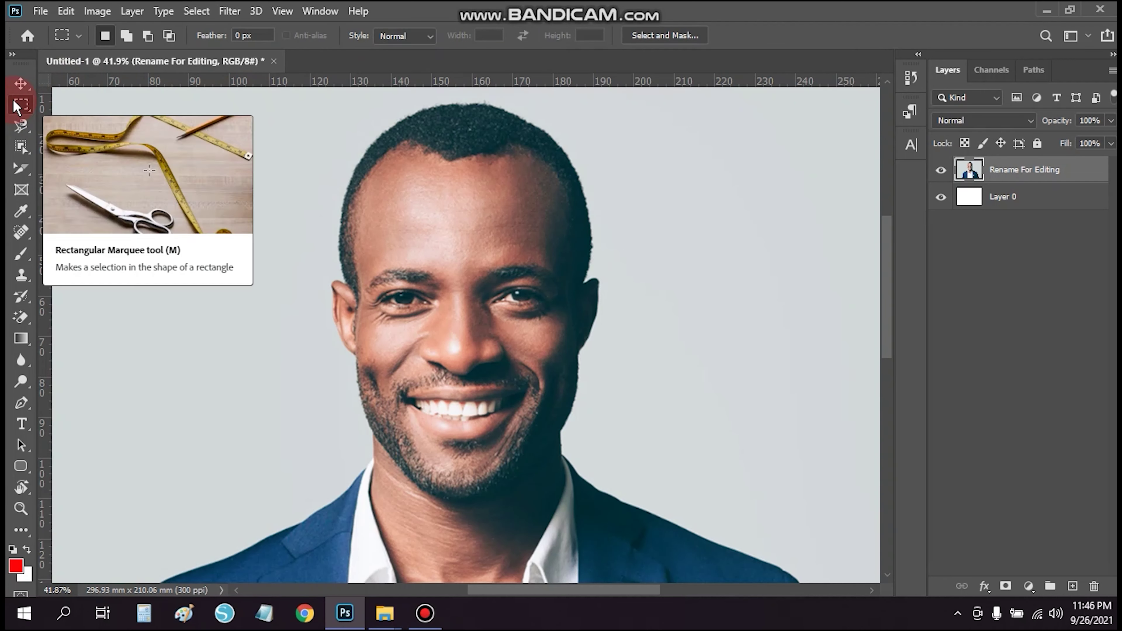
drag(302, 109, 635, 497)
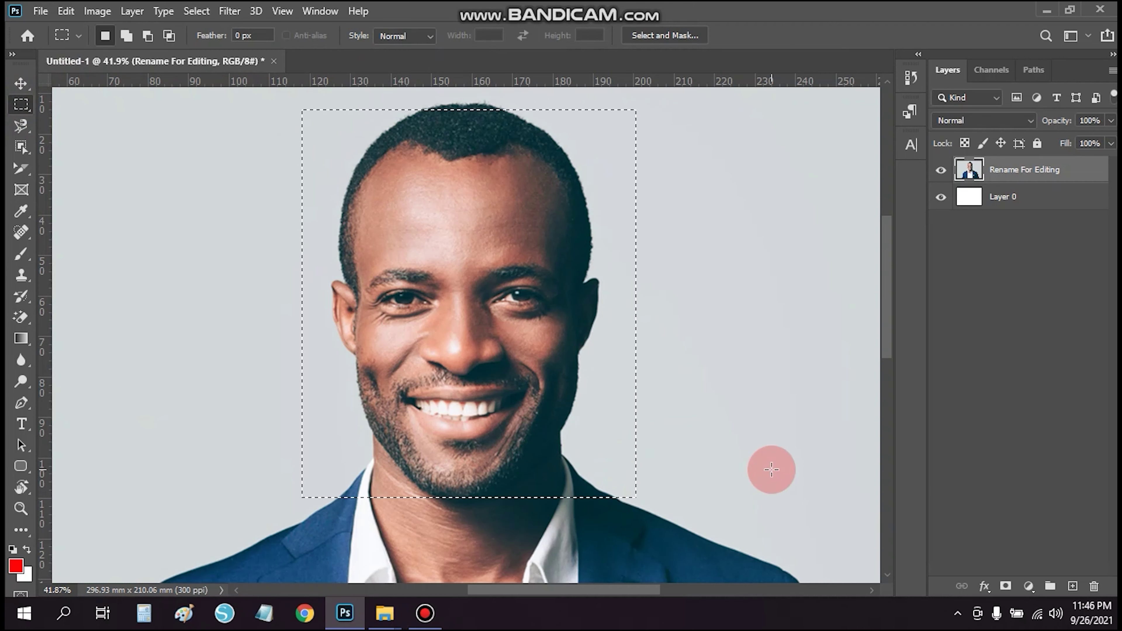
right_click(519, 155)
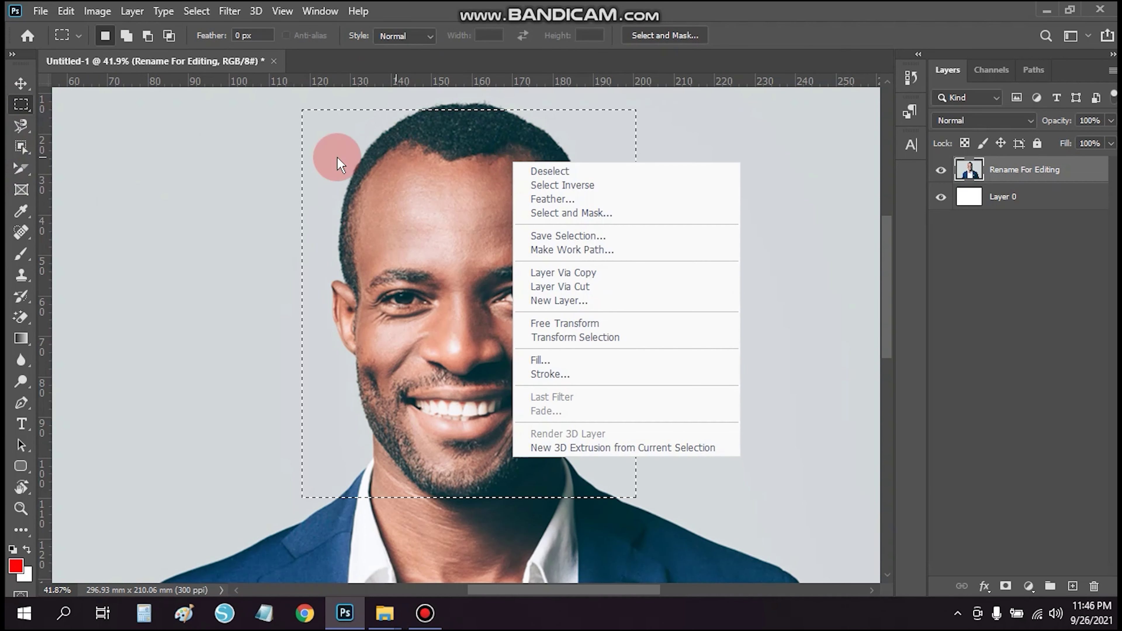
click(21, 105)
right_click(436, 191)
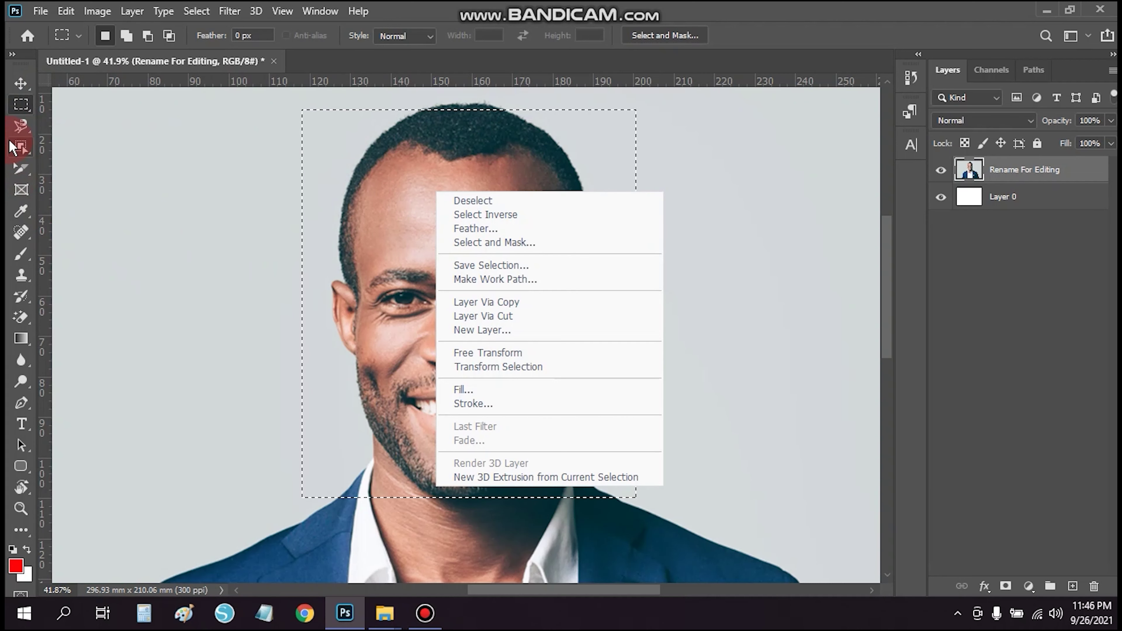
click(20, 147)
- Browse the selection tool flyout, return to the rectangle, then pick the Magnetic Lasso
click(22, 148)
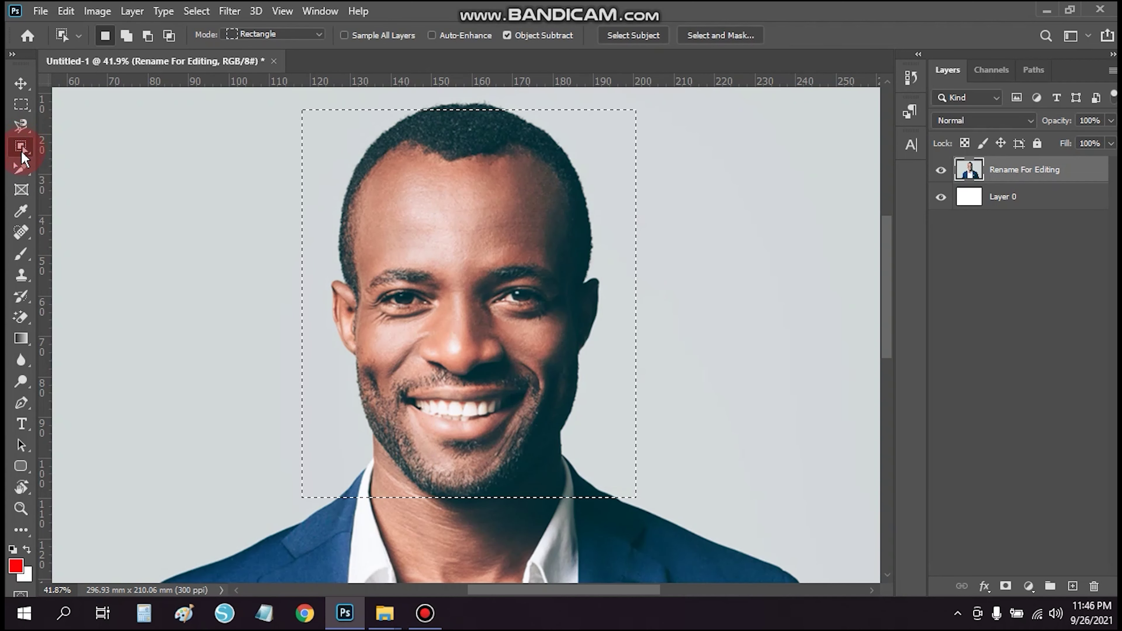
right_click(21, 150)
click(21, 103)
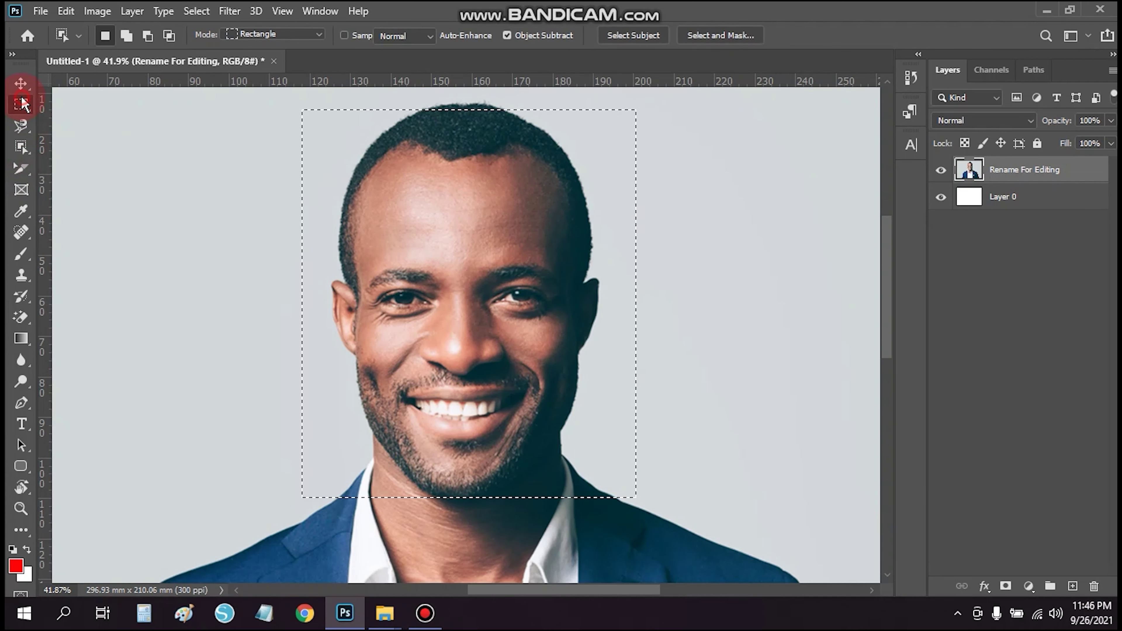
right_click(482, 236)
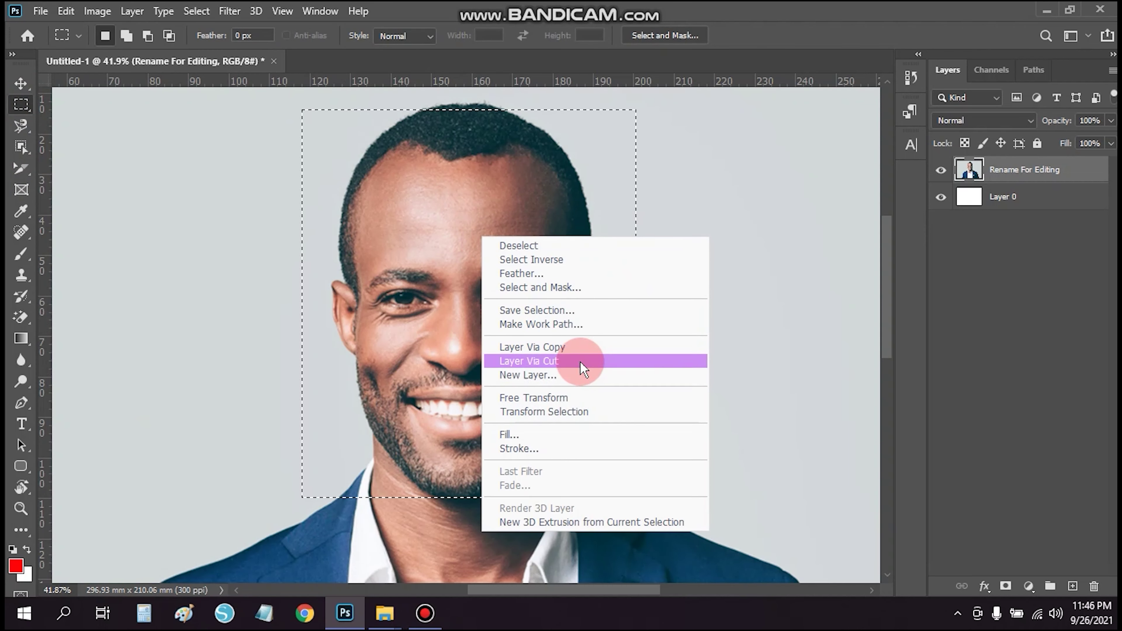
click(31, 109)
- Trace and close a lasso outline over the forehead, eye and cheek, checking the selection options
click(468, 196)
click(522, 227)
mouse_move(523, 227)
mouse_down()
mouse_move(600, 301)
mouse_move(442, 213)
mouse_up()
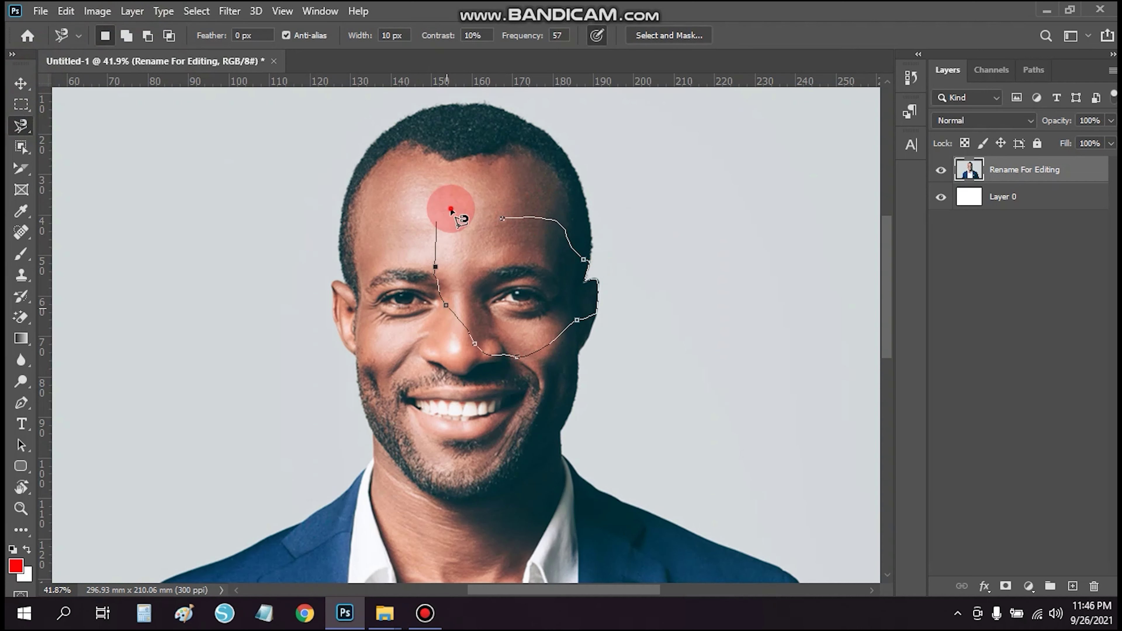
right_click(537, 266)
click(511, 214)
right_click(501, 266)
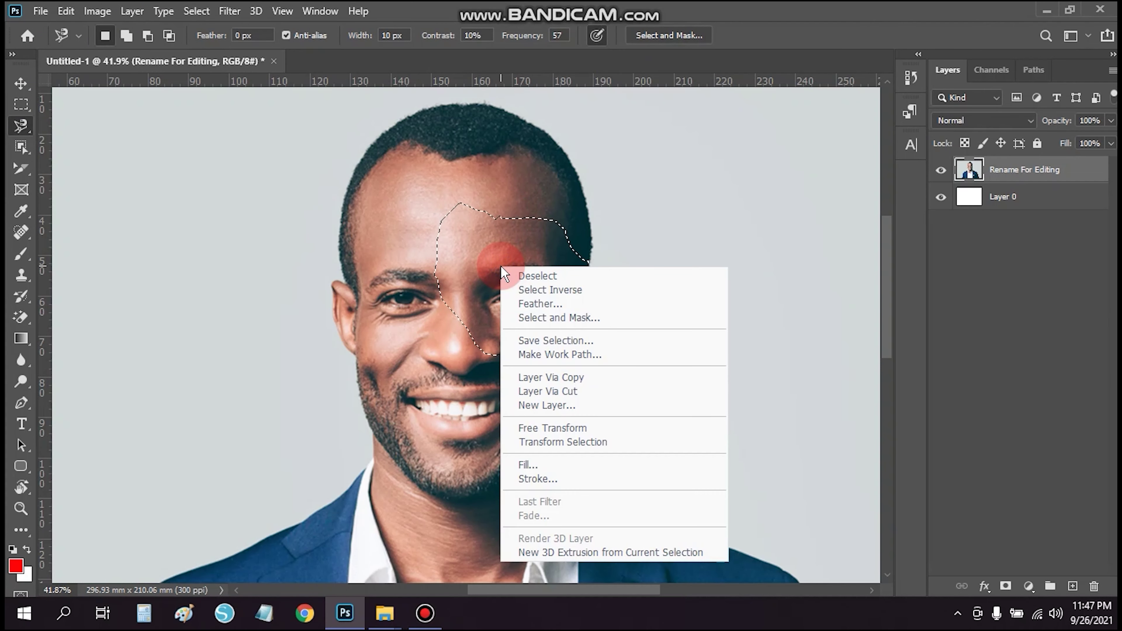
click(25, 128)
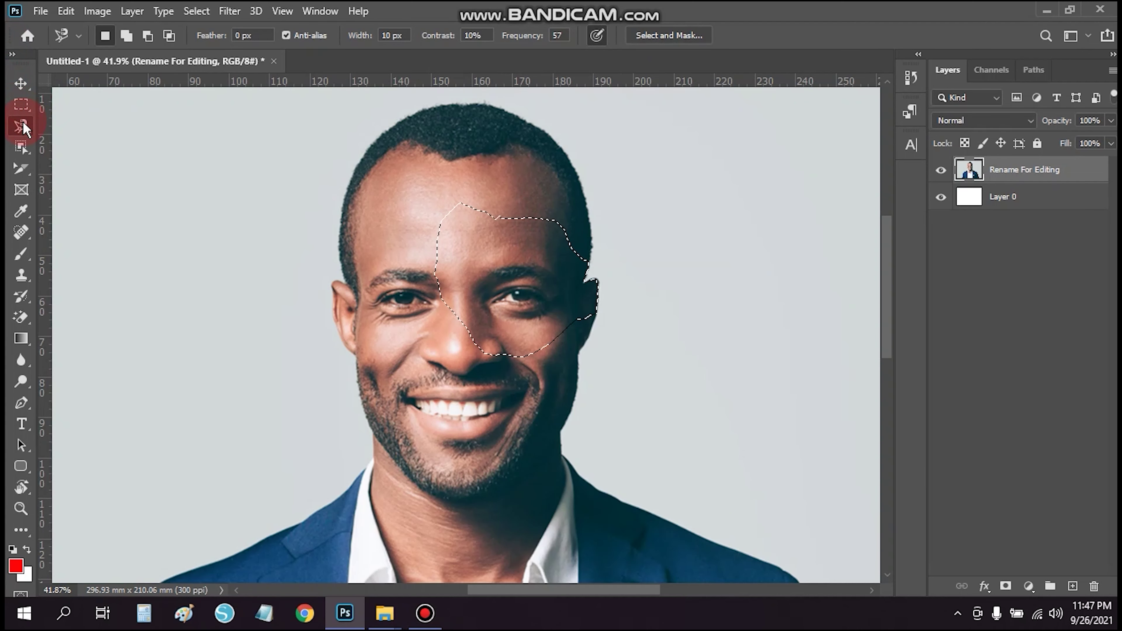
click(24, 146)
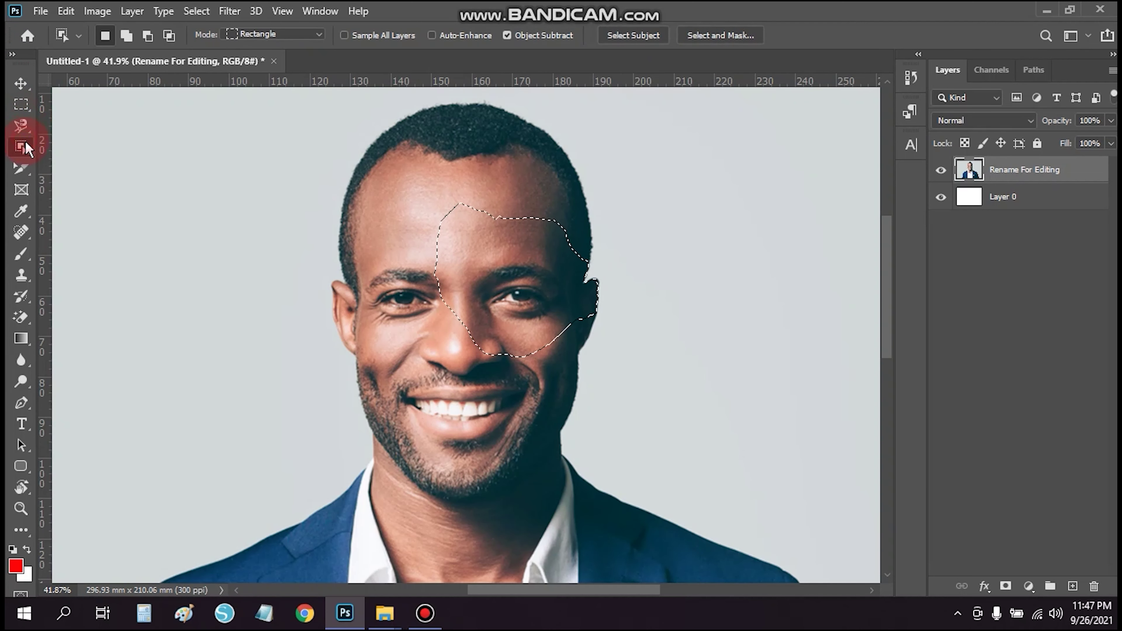
click(21, 126)
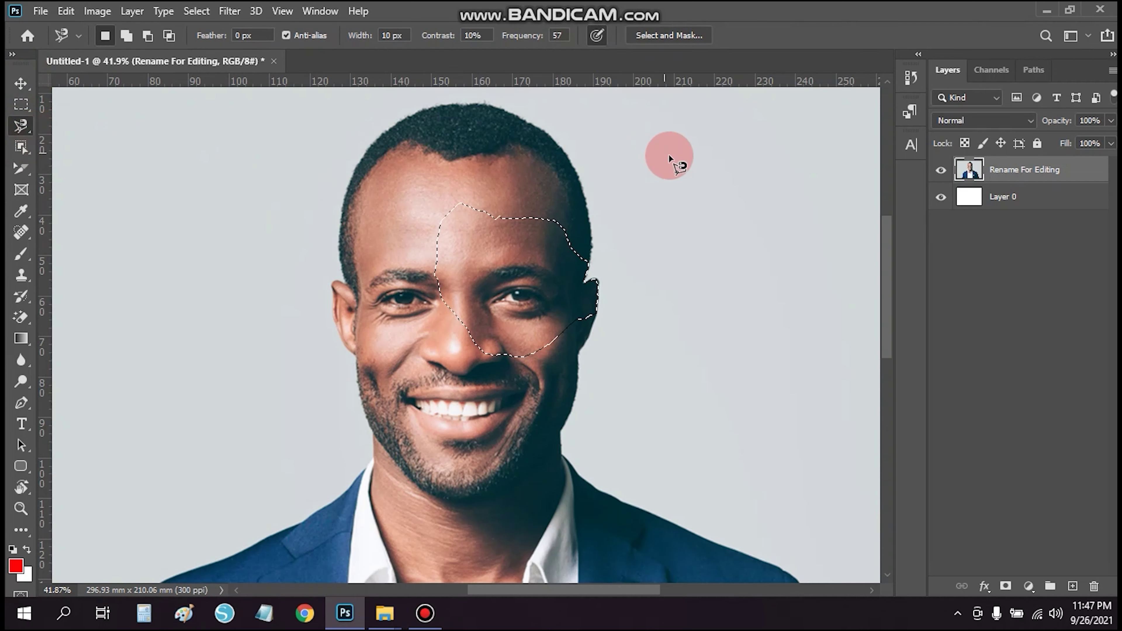
- Clear it and trace a new Magnetic Lasso cheek selection from below the eye to beside the nose
click(154, 134)
click(518, 330)
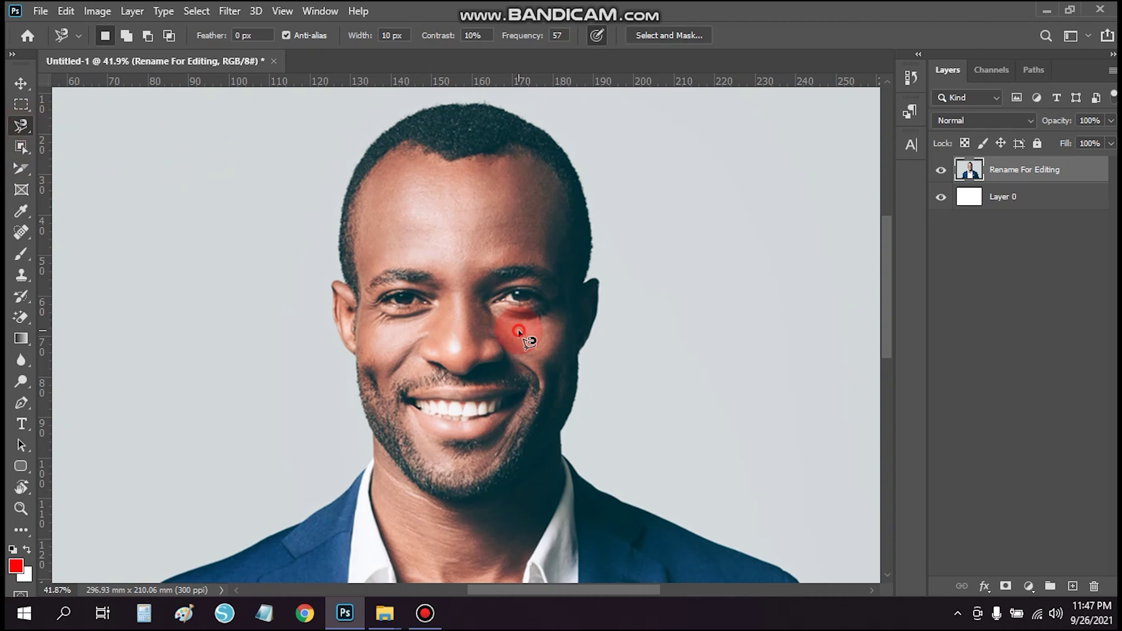
click(481, 325)
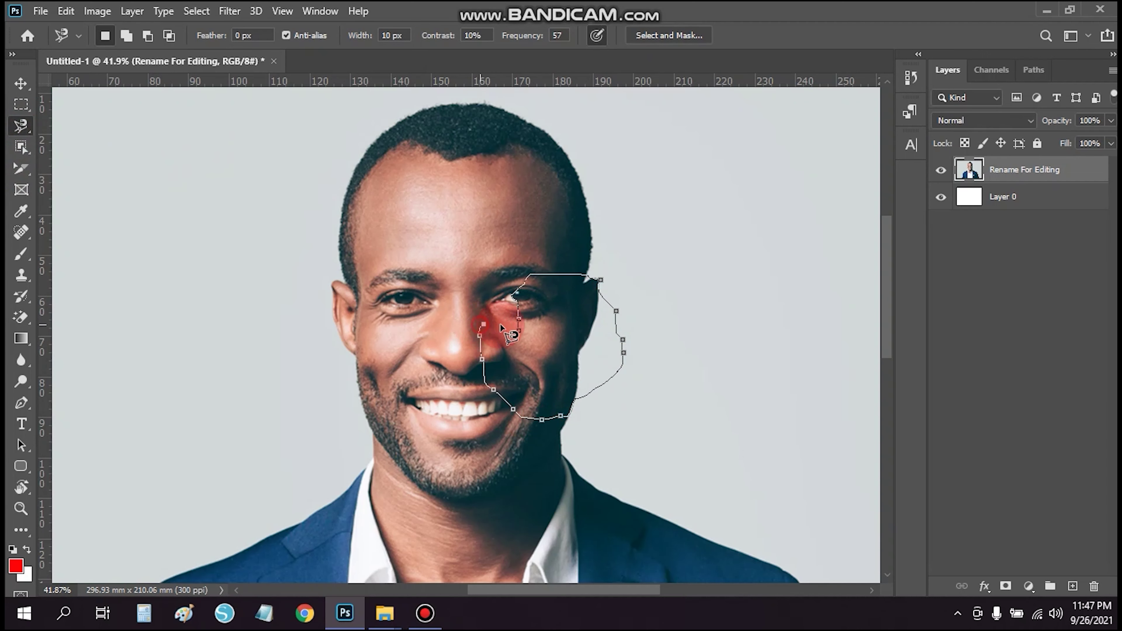
click(516, 331)
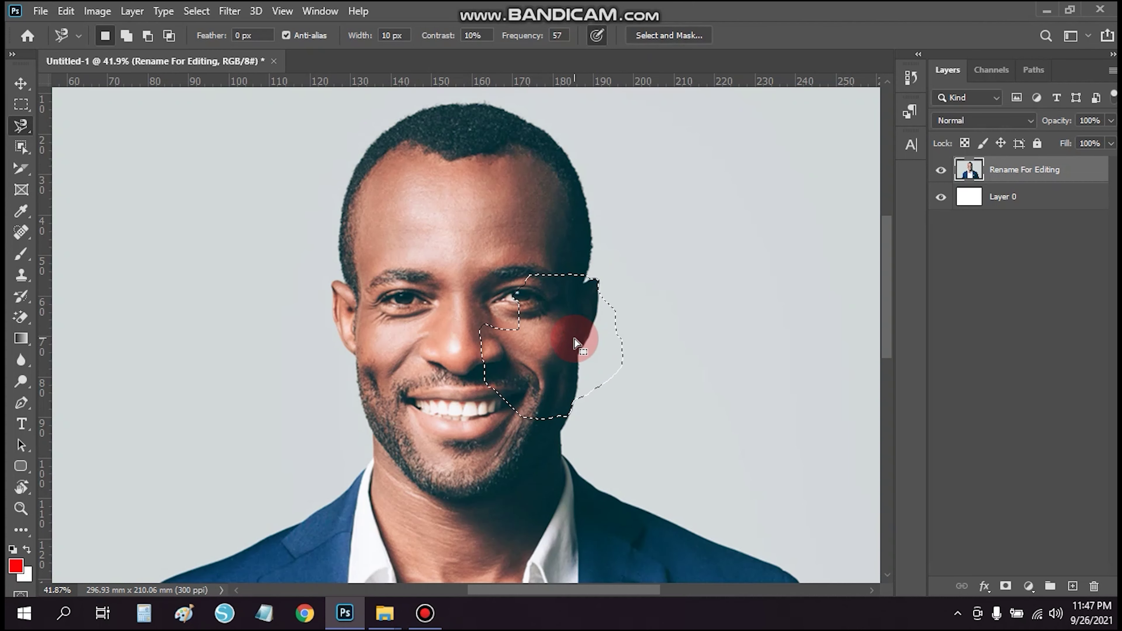
right_click(564, 359)
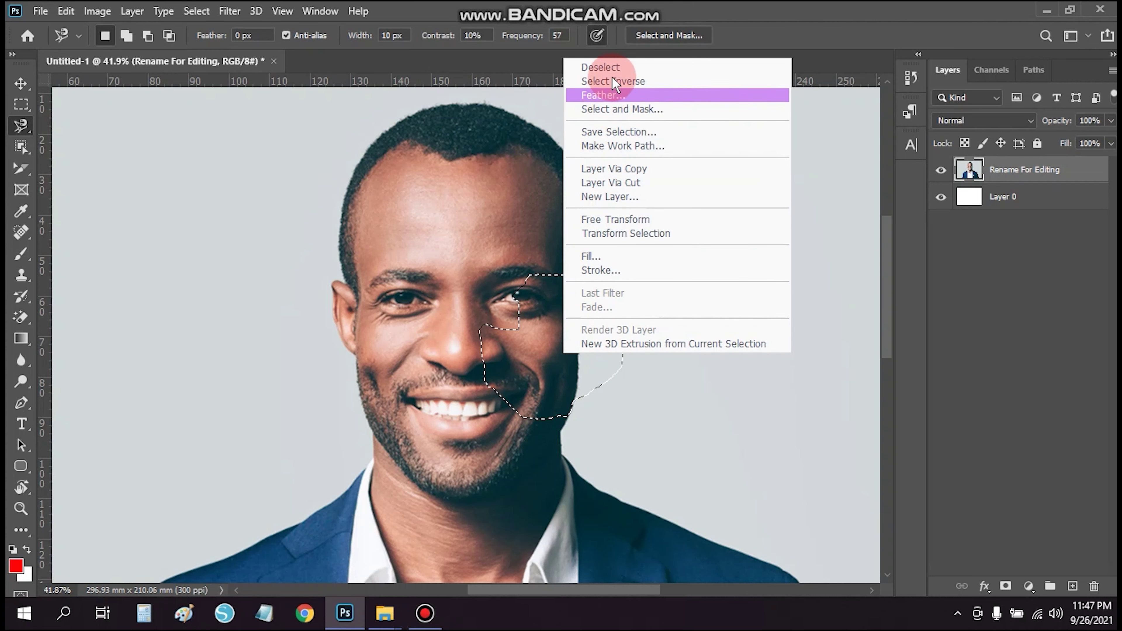
click(580, 364)
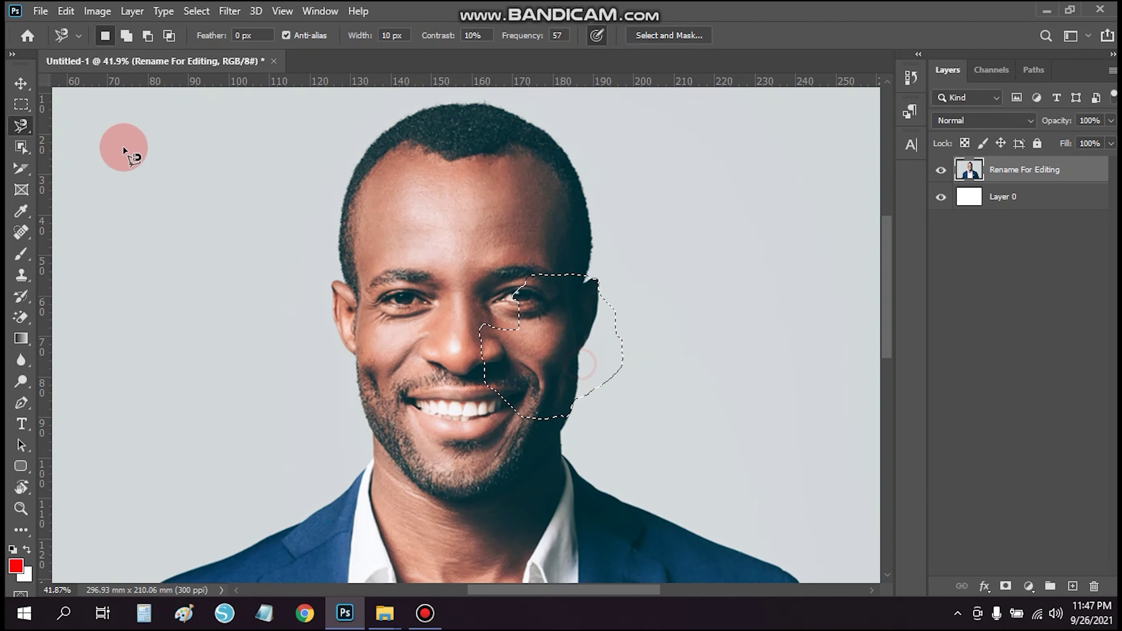
click(17, 151)
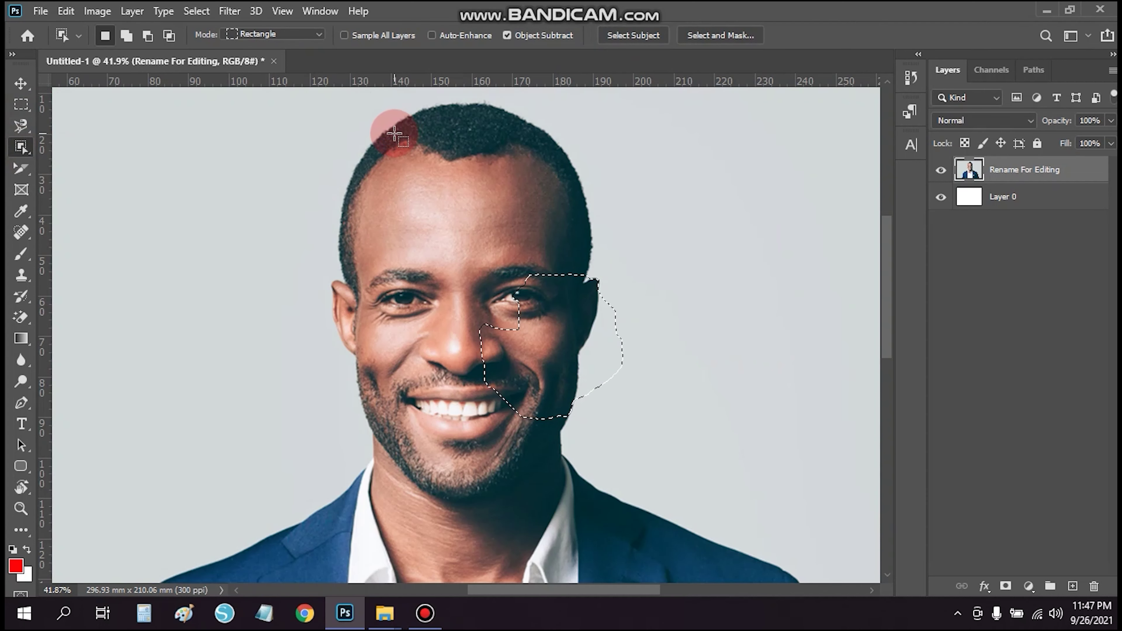
click(22, 104)
- Draw a rectangle around the head, then use Deselect from the right-click menu and choose Quick Selection
drag(311, 160, 709, 445)
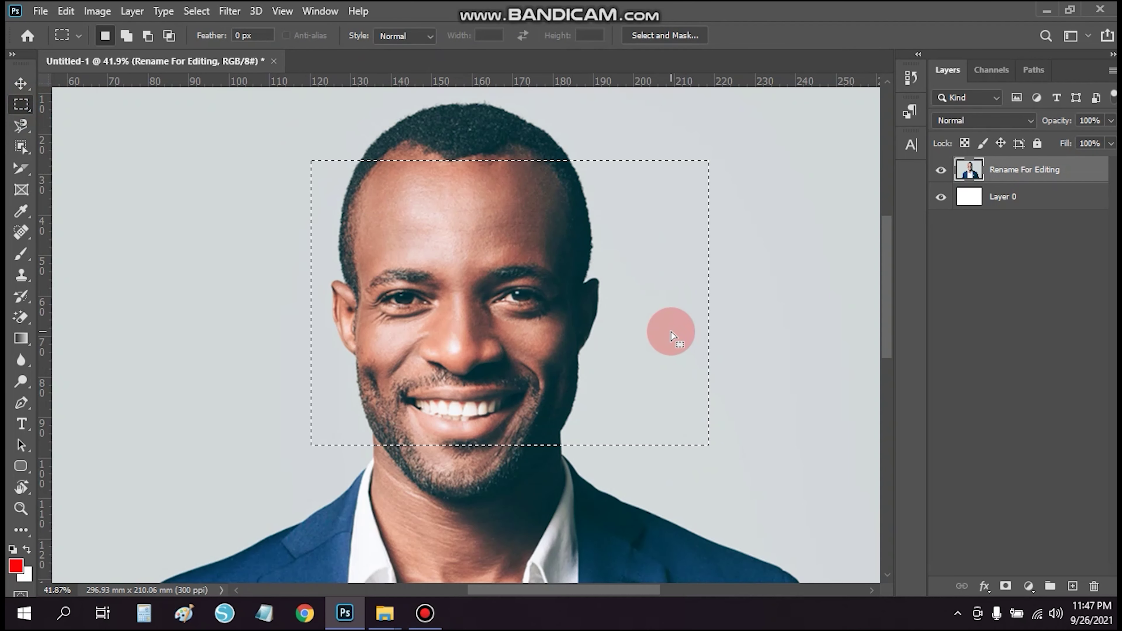
right_click(671, 336)
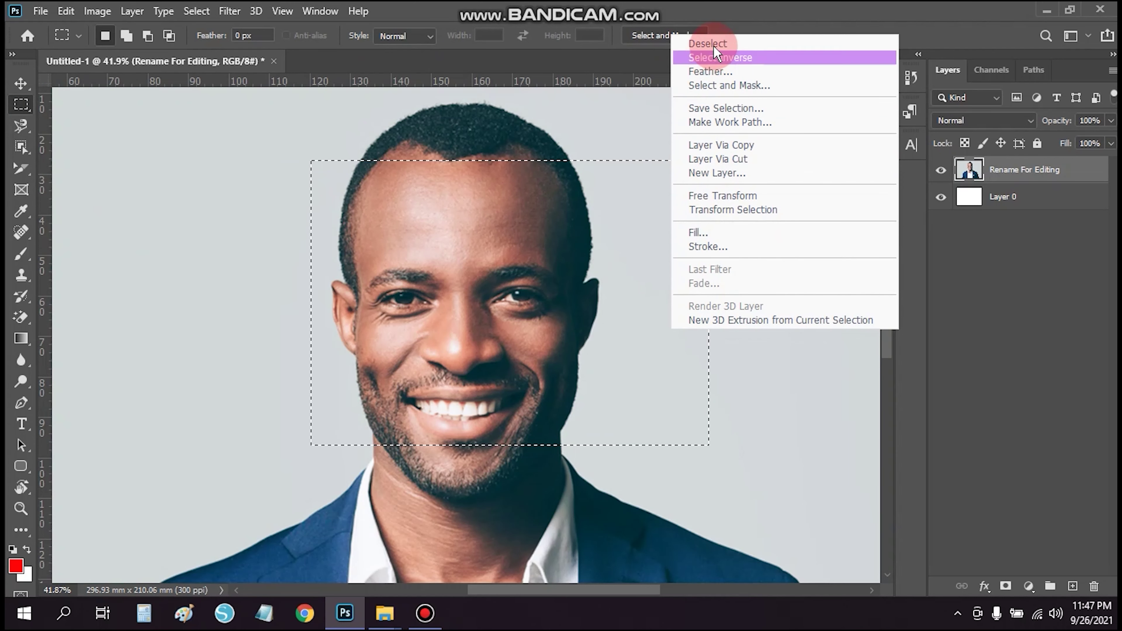
click(170, 291)
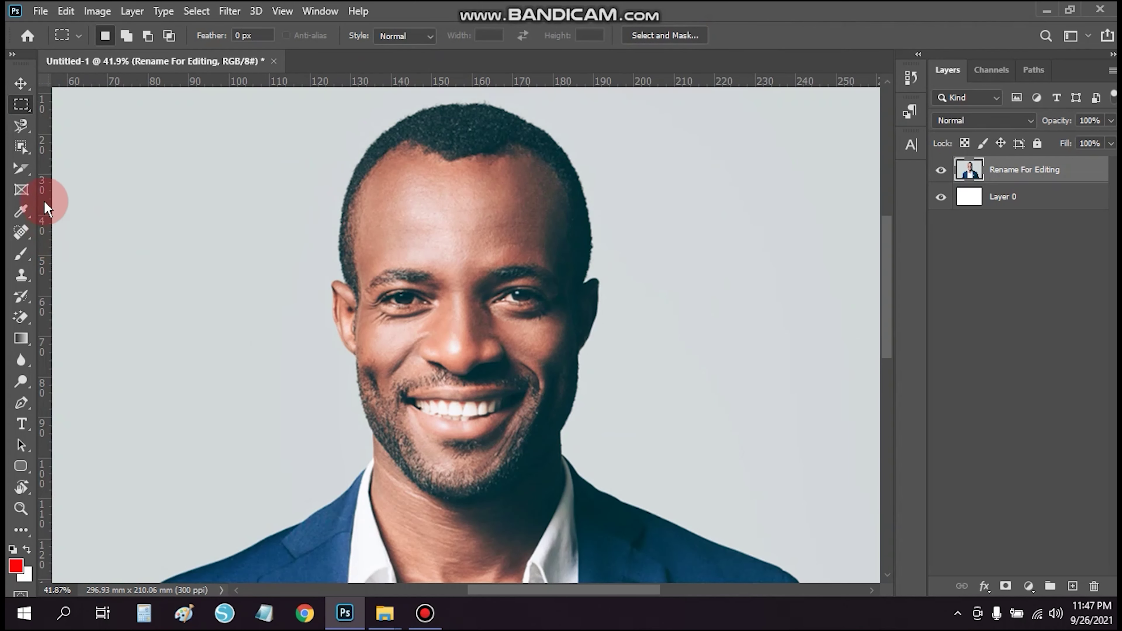
click(24, 168)
click(17, 148)
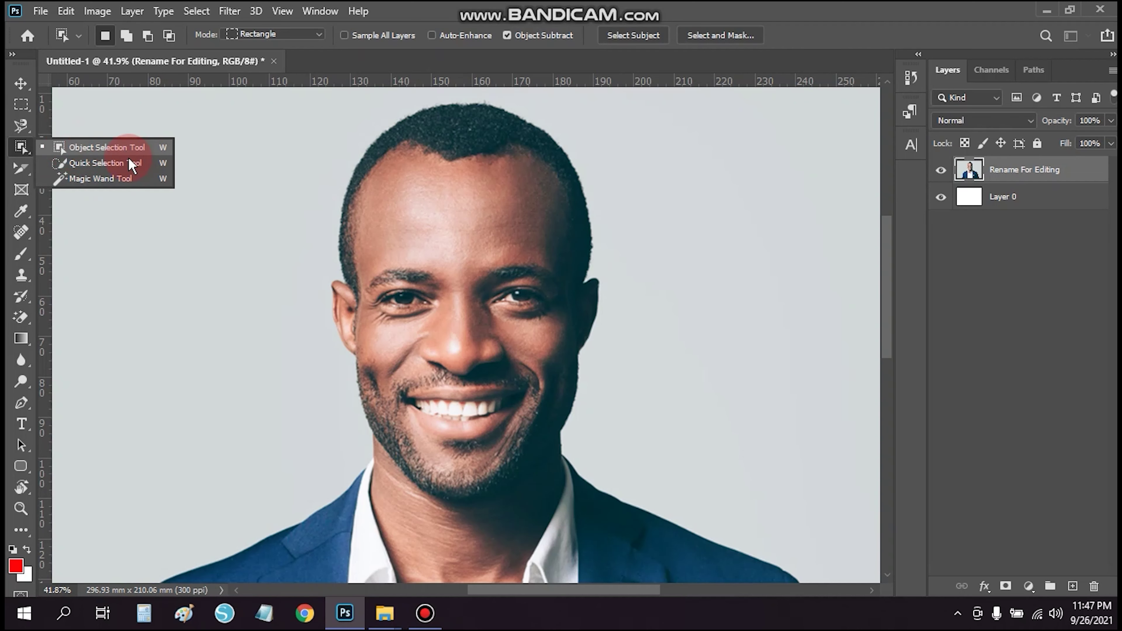
click(109, 167)
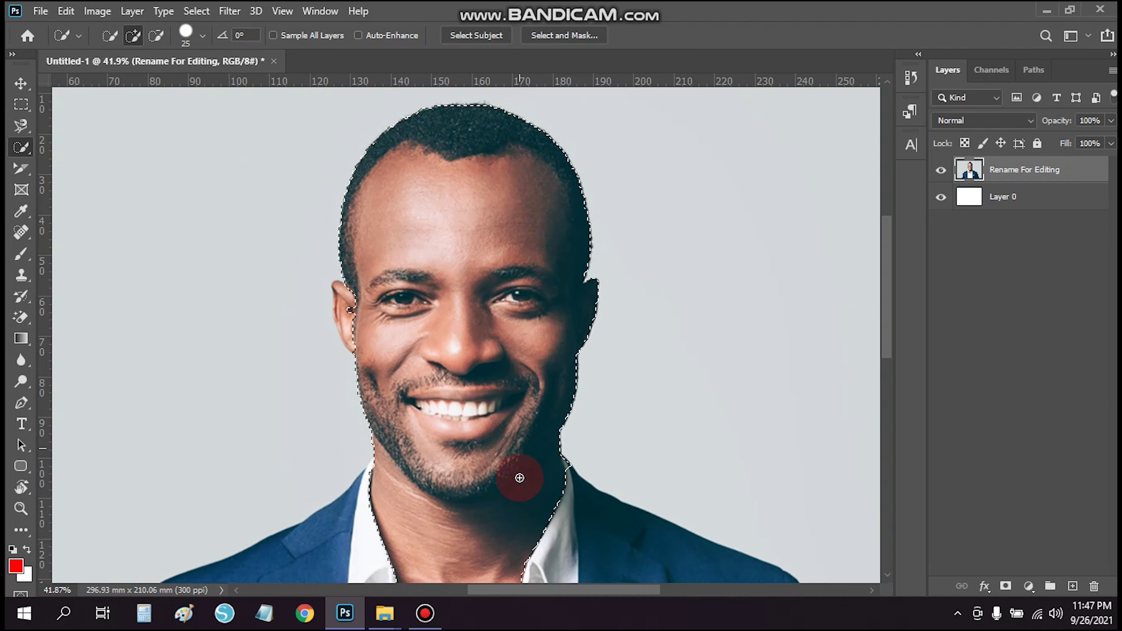
- Brush Quick Selection over the face, neck, hairline, forehead, cheek and eye, extending out past the head edge
mouse_move(519, 498)
mouse_down()
mouse_move(488, 400)
mouse_move(415, 305)
mouse_up()
drag(382, 166, 437, 149)
drag(460, 361, 555, 395)
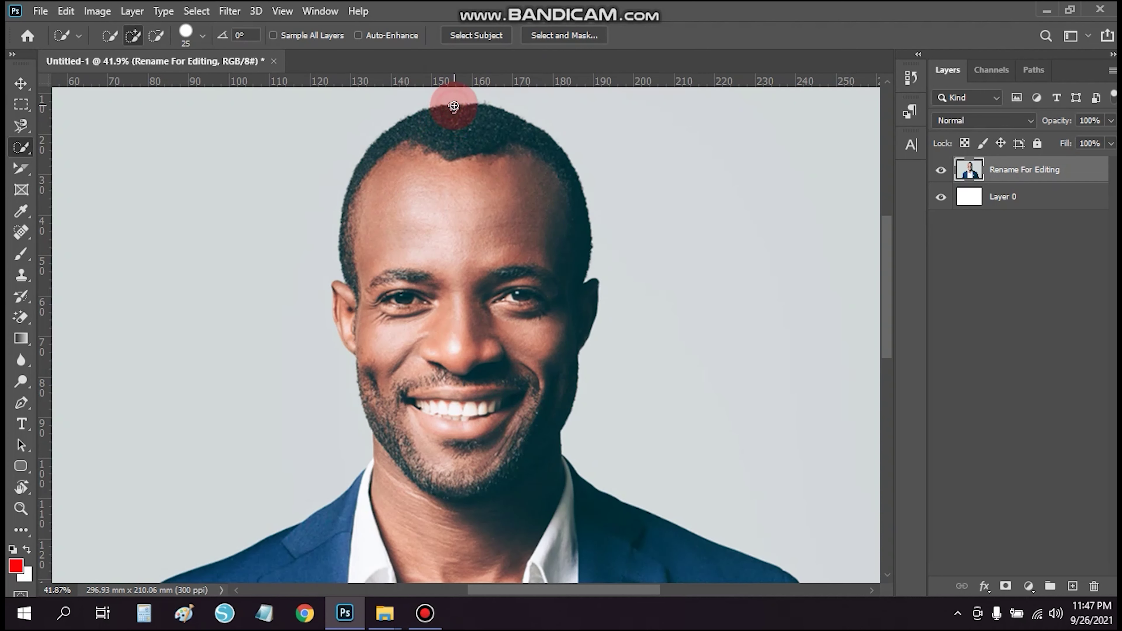
drag(469, 203, 482, 290)
drag(476, 356, 385, 328)
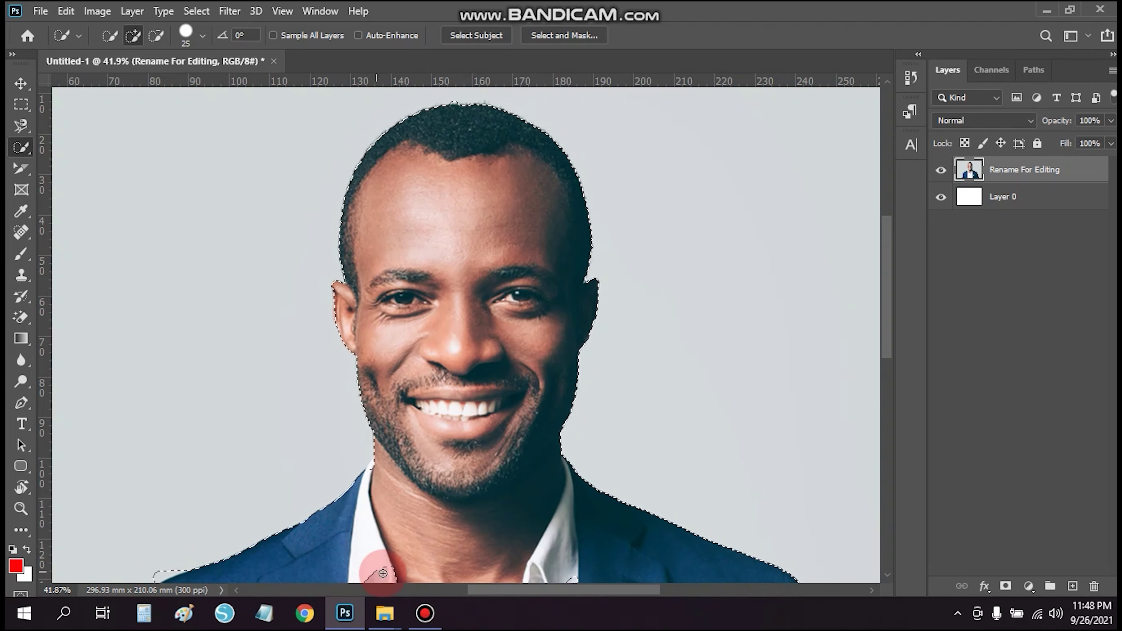
click(498, 294)
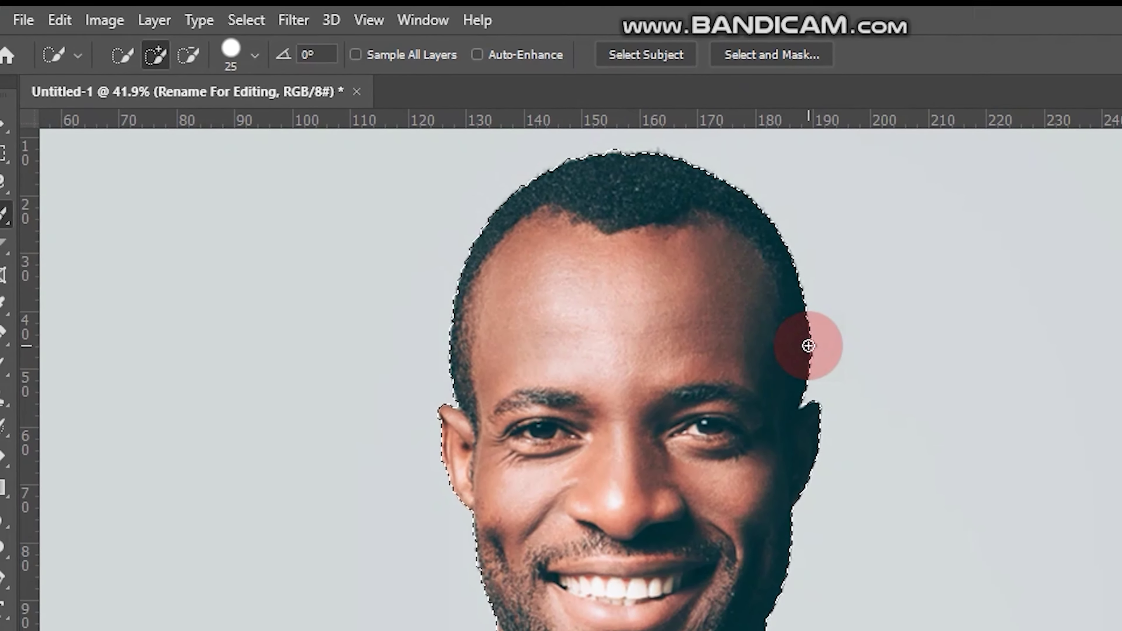
drag(807, 345, 1082, 346)
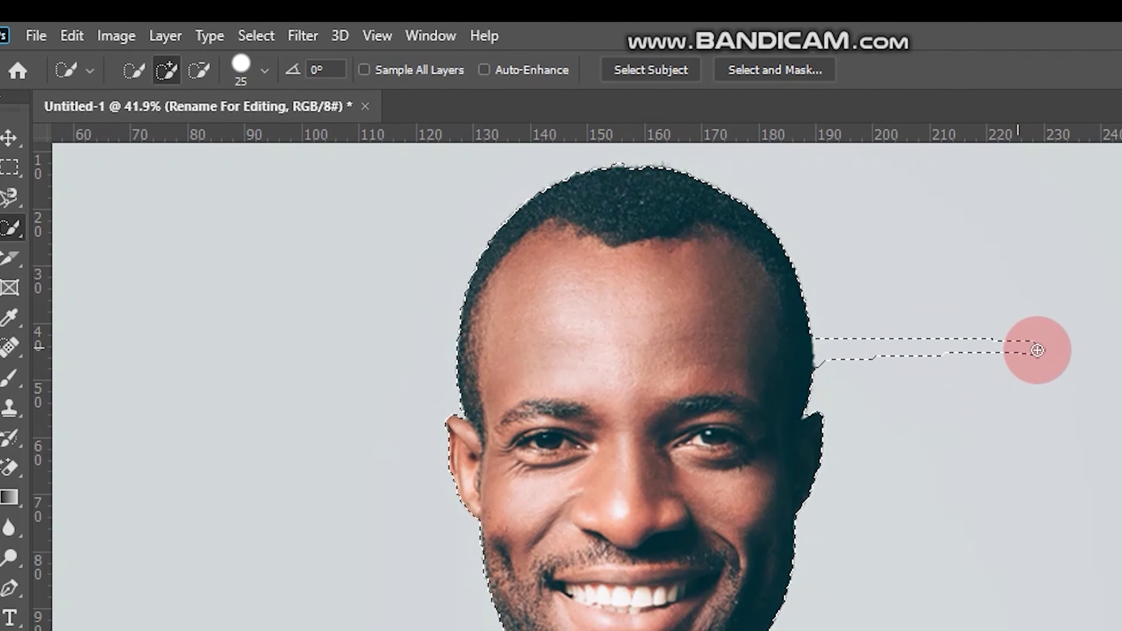
- Undo the stray background strip and subtract the band across the forehead from the selection
key(ctrl+z)
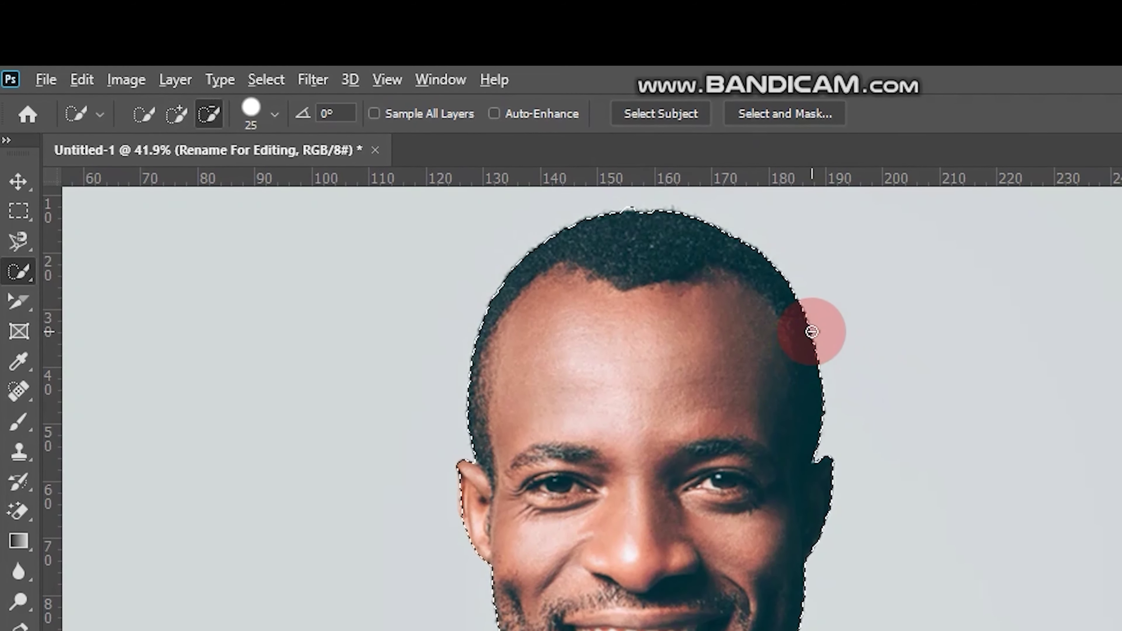
drag(803, 312, 577, 334)
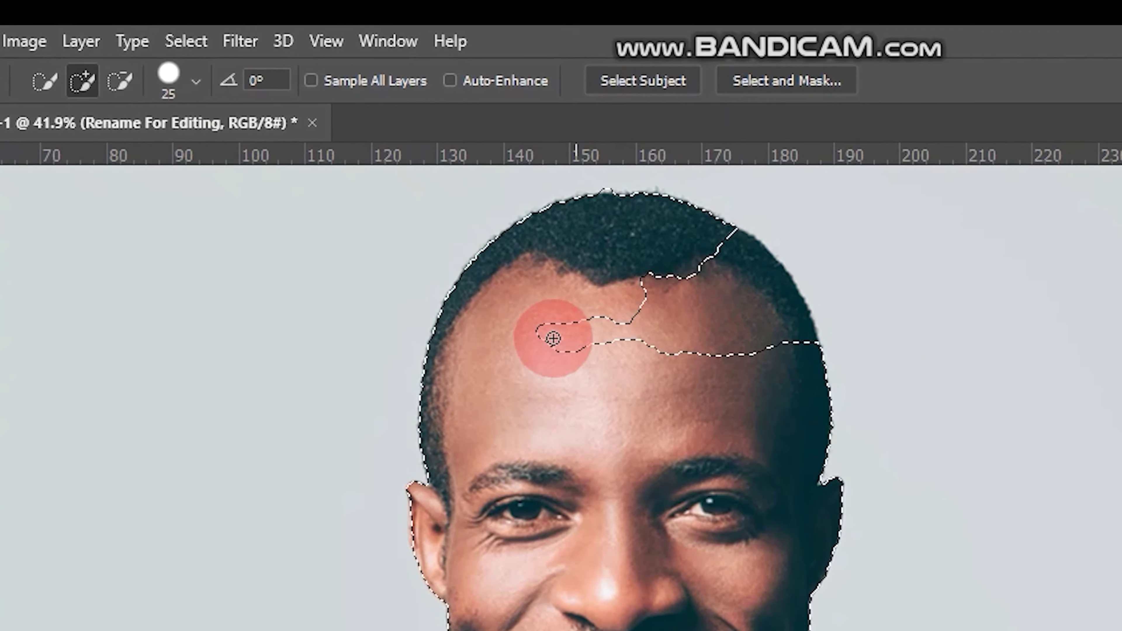
drag(507, 322, 778, 309)
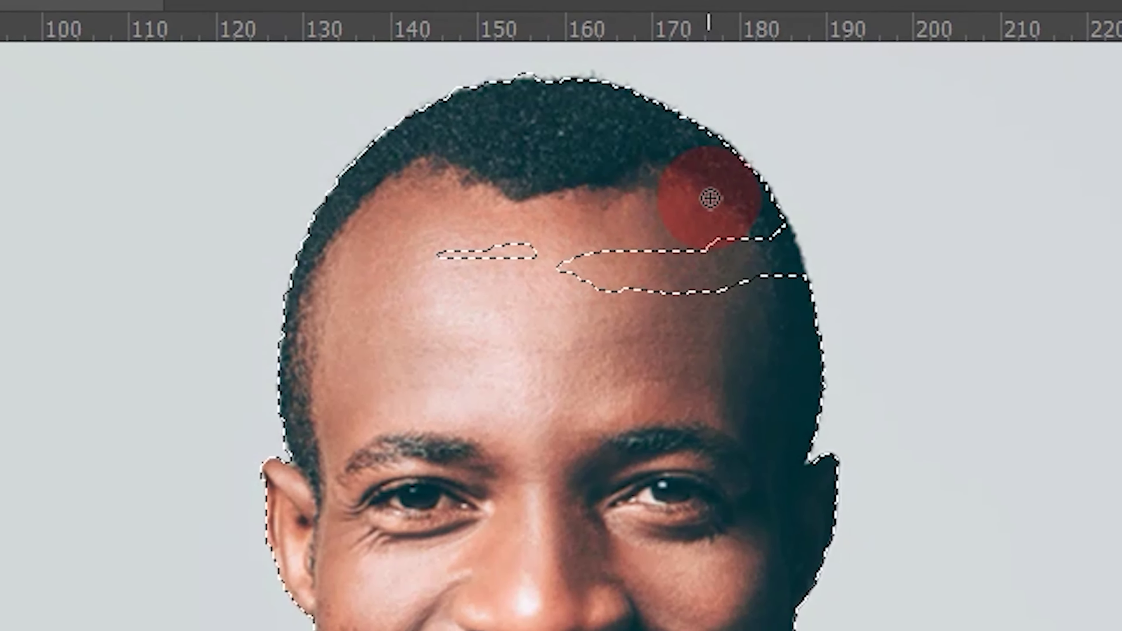
drag(695, 239, 418, 204)
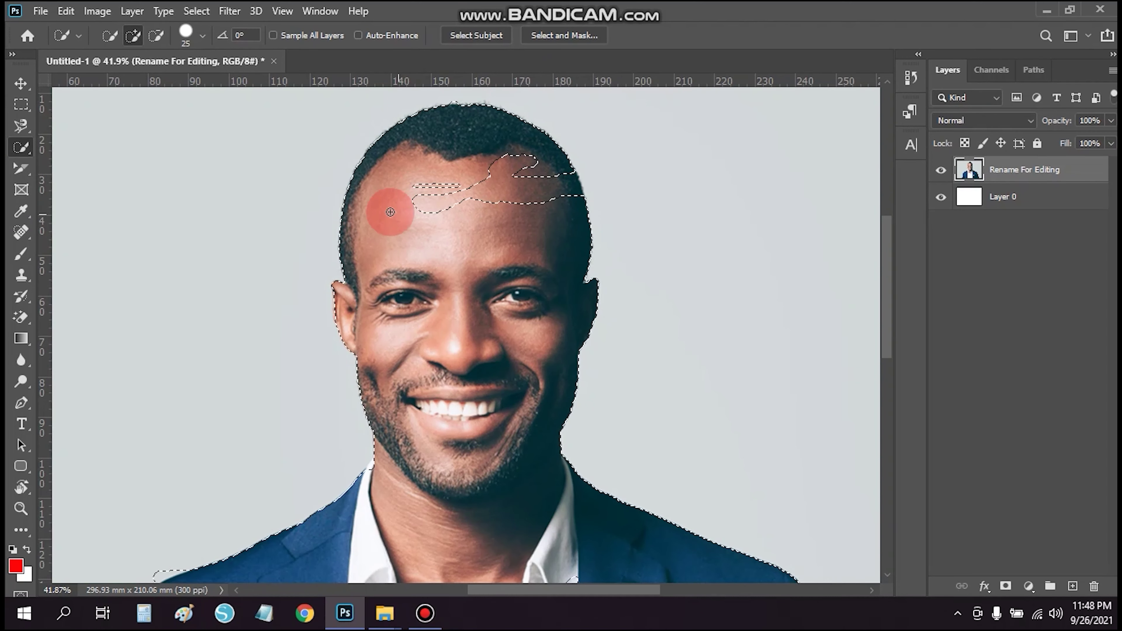
drag(21, 147, 68, 170)
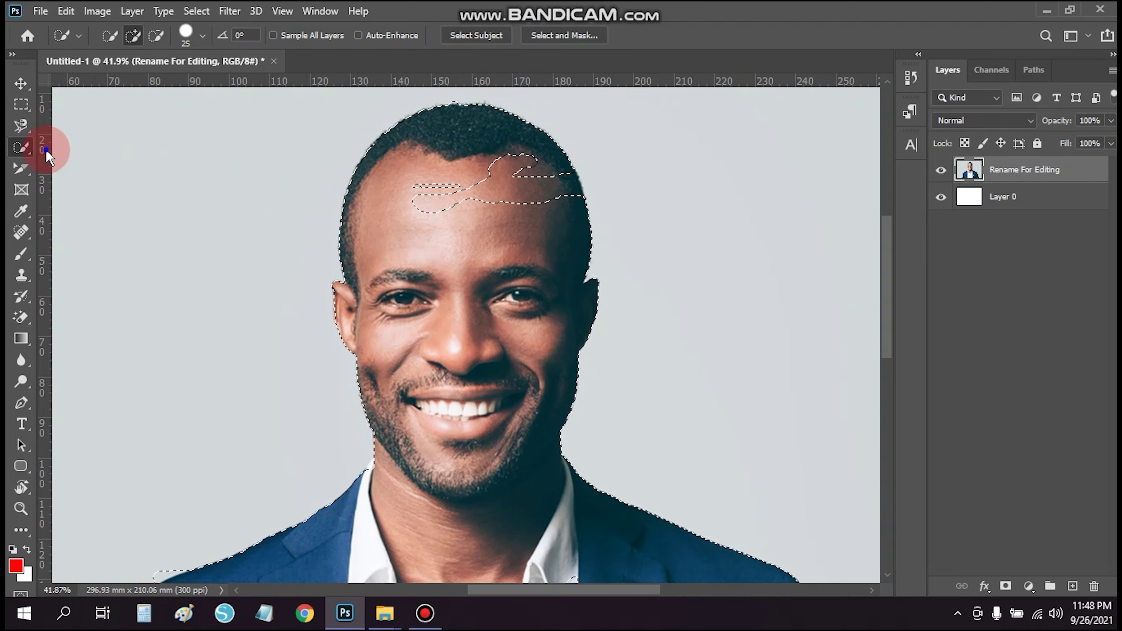
drag(500, 226, 417, 175)
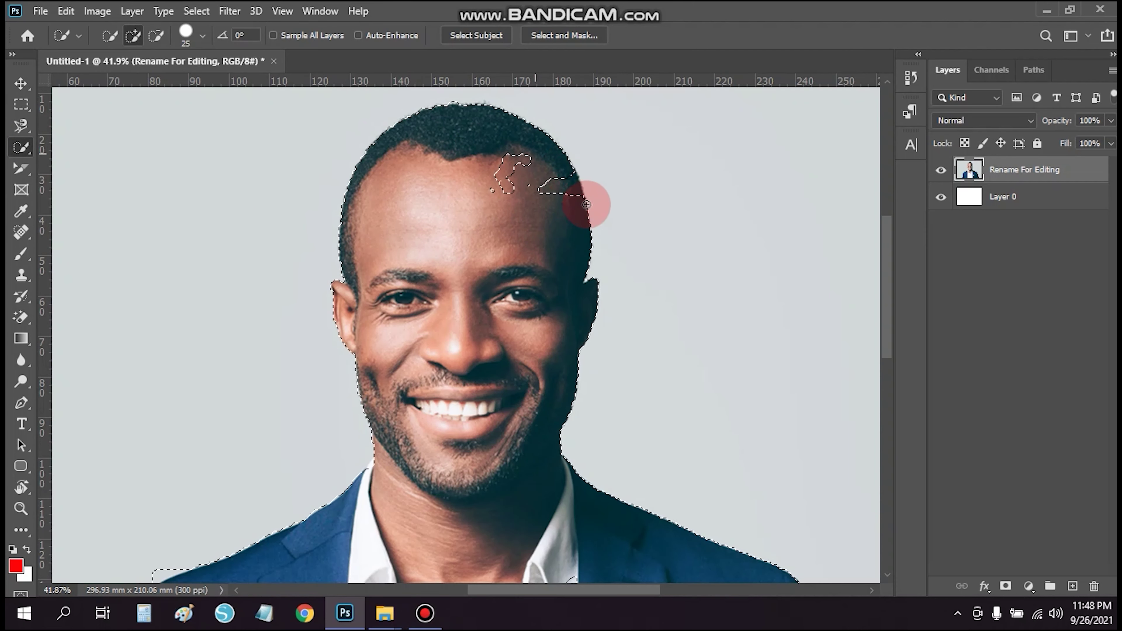
- Extend the selection along the neck and shoulder, remove stray shoulder areas, and return to Add mode
drag(627, 402, 656, 138)
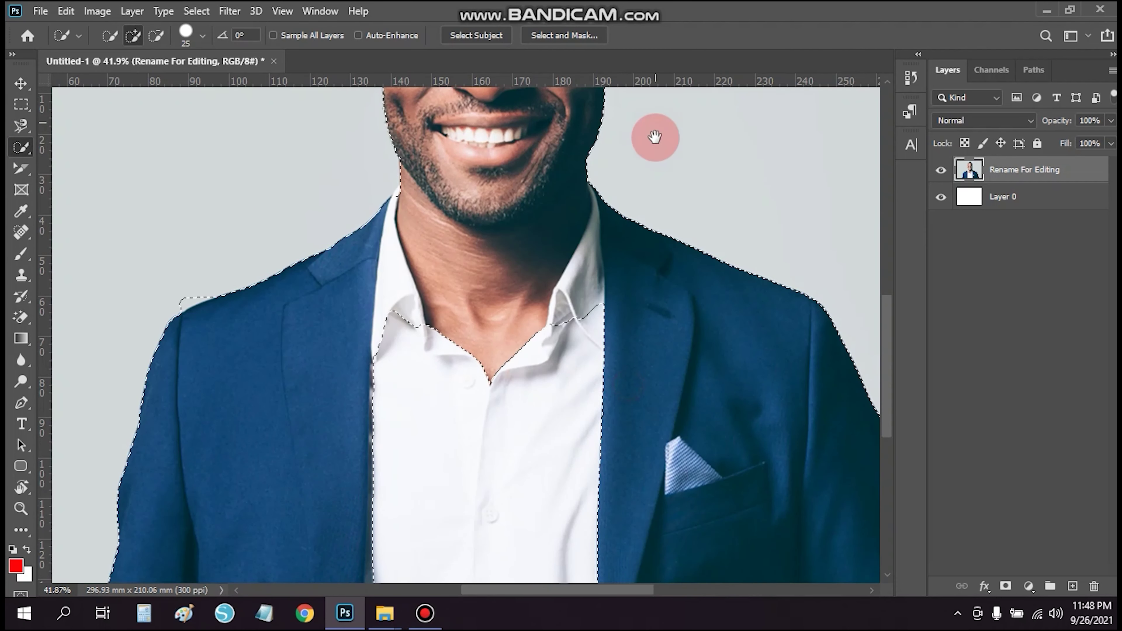
mouse_move(460, 322)
mouse_down()
mouse_move(259, 280)
mouse_move(156, 314)
mouse_up()
drag(451, 183, 445, 366)
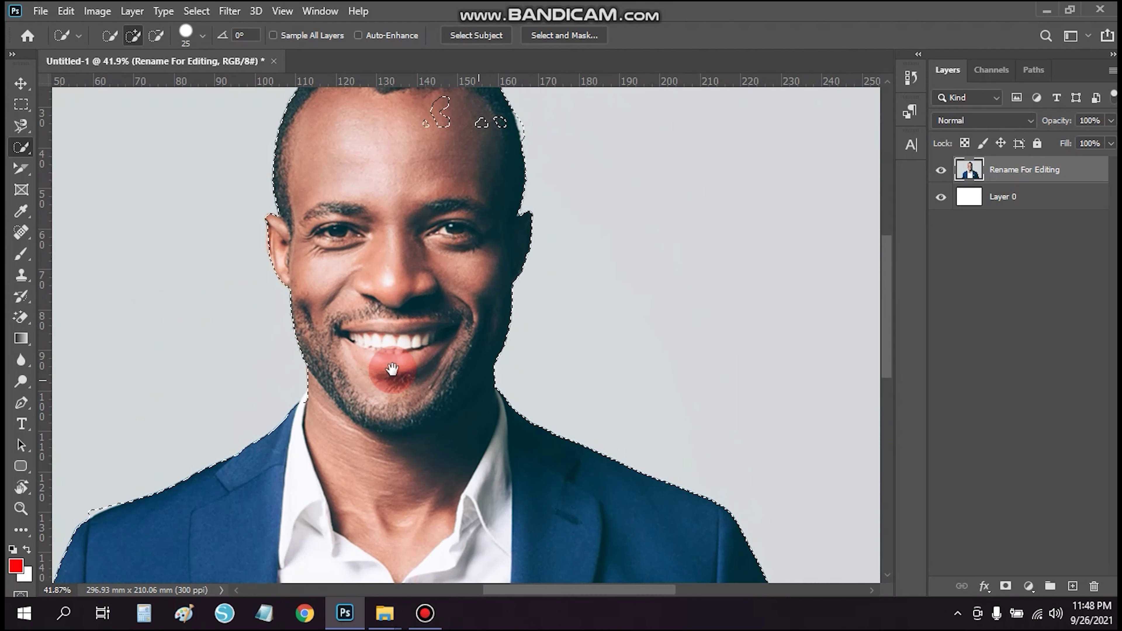
click(440, 108)
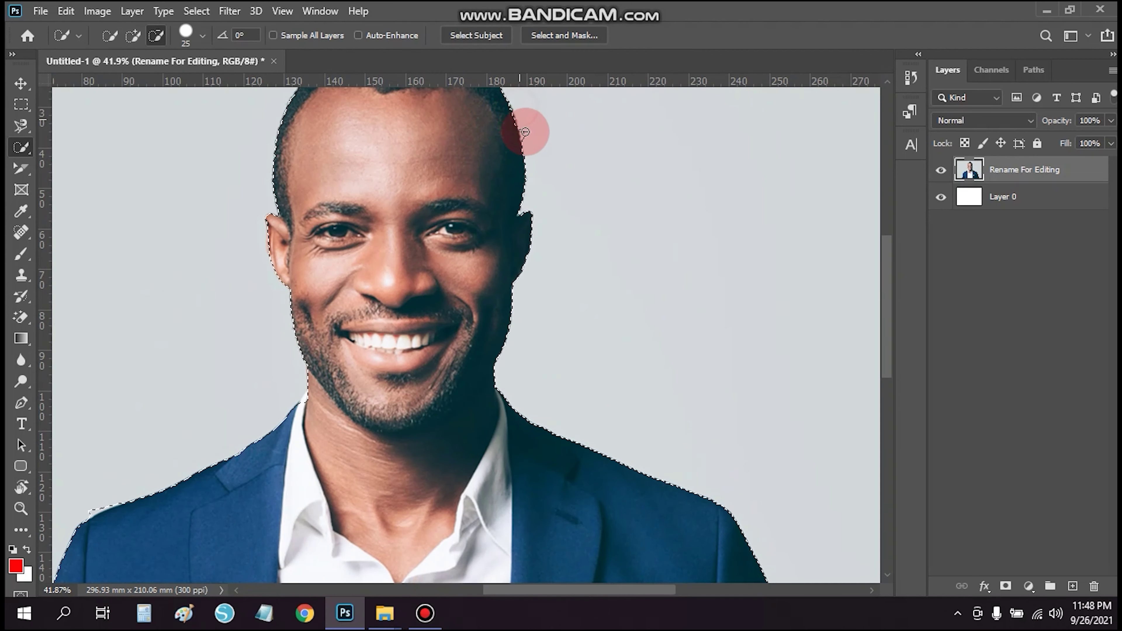
- Review the selected figure, then apply Layer Via Cut to move the man onto a new Layer 1
scroll(468, 275, down, 2)
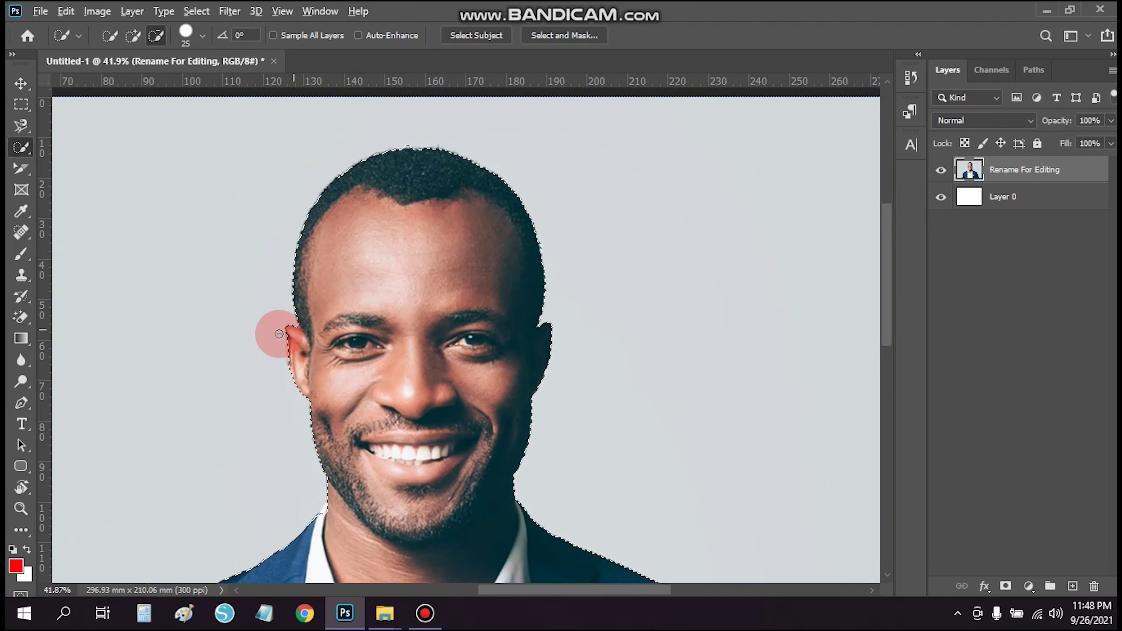
scroll(270, 333, up, 3)
scroll(299, 235, up, 2)
scroll(300, 235, down, 1)
scroll(270, 243, down, 2)
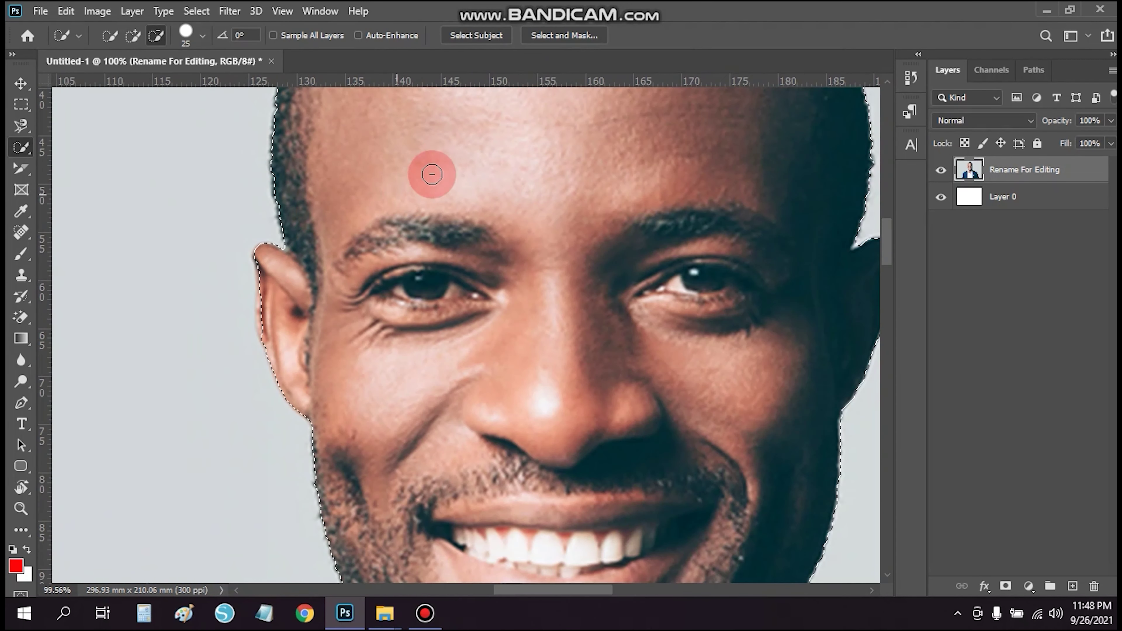
scroll(430, 175, down, 2)
scroll(716, 178, down, 2)
scroll(688, 238, right, 3)
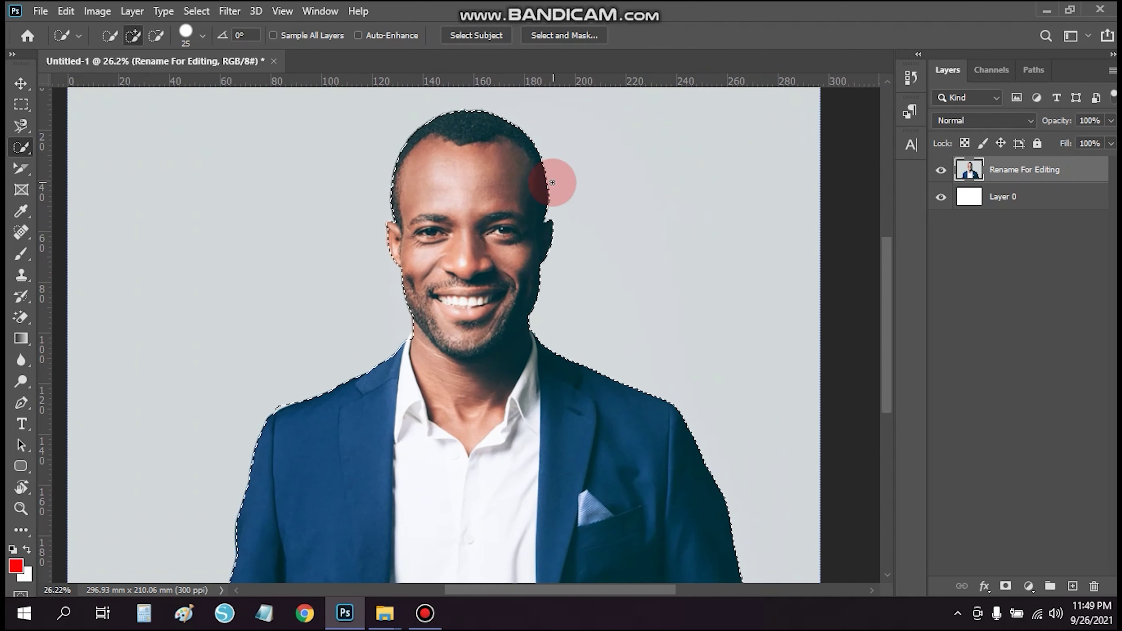
scroll(571, 406, down, 1)
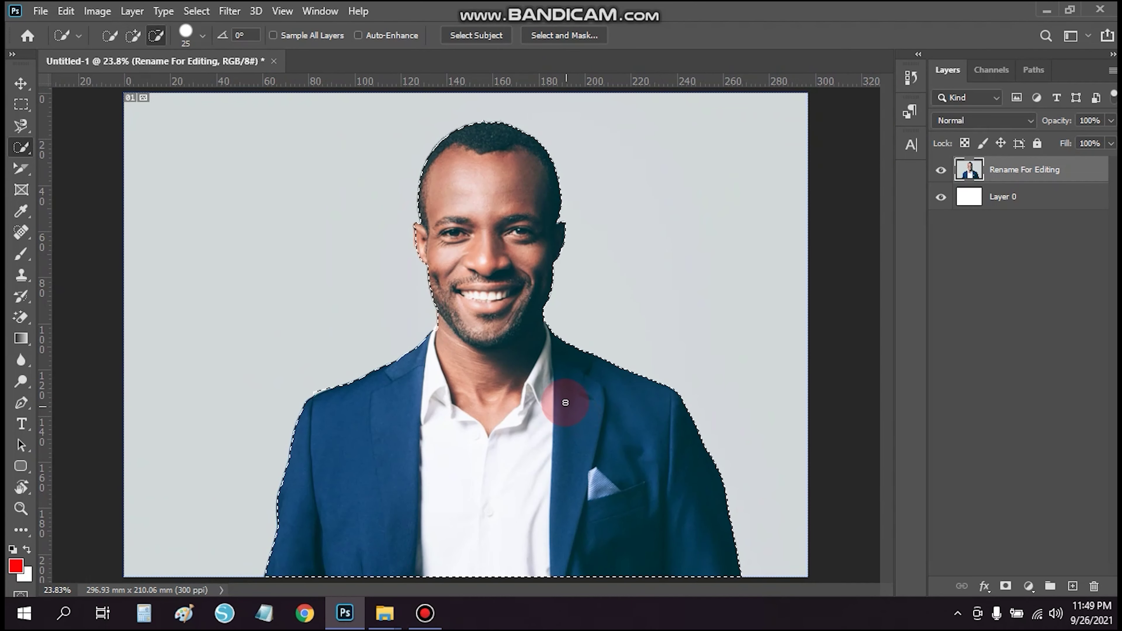
scroll(734, 304, up, 1)
scroll(581, 202, down, 1)
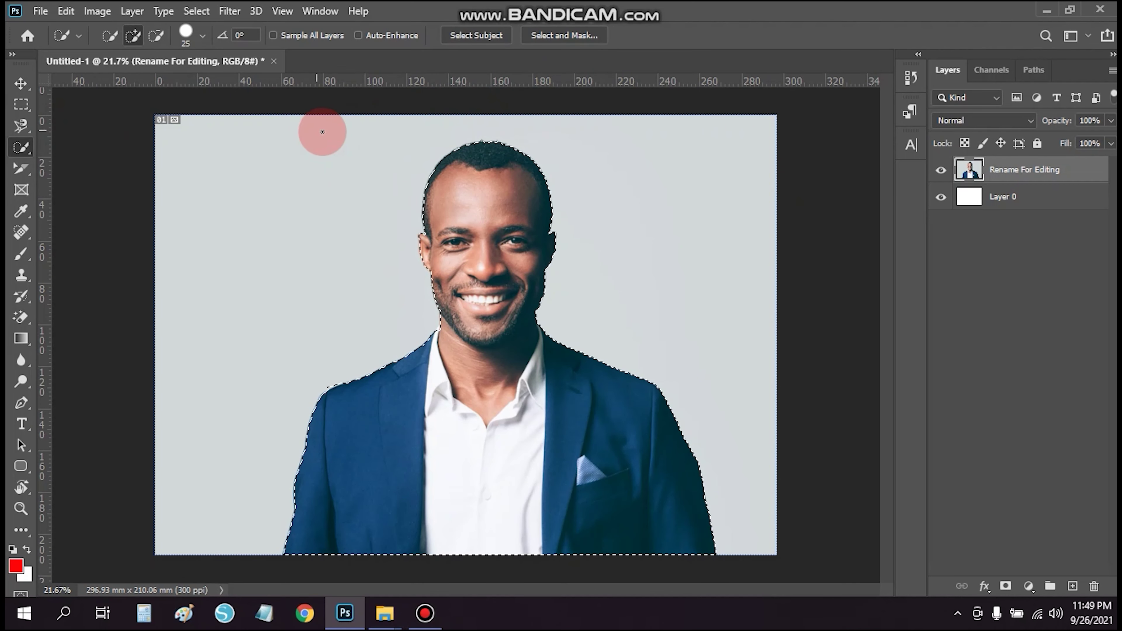
scroll(519, 239, up, 3)
right_click(485, 217)
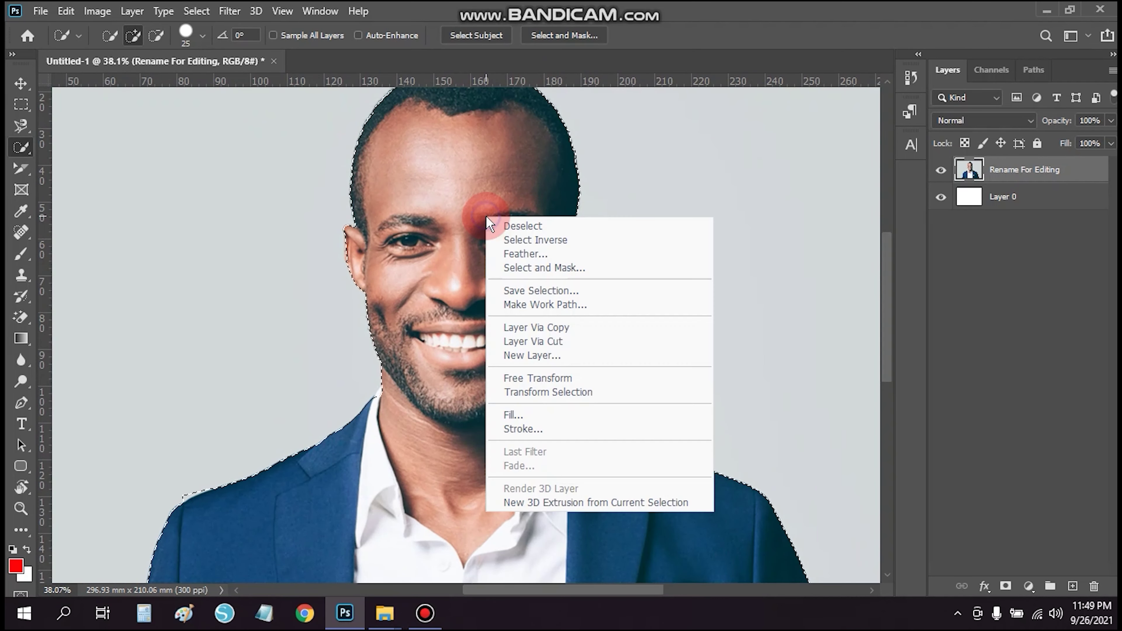
click(587, 342)
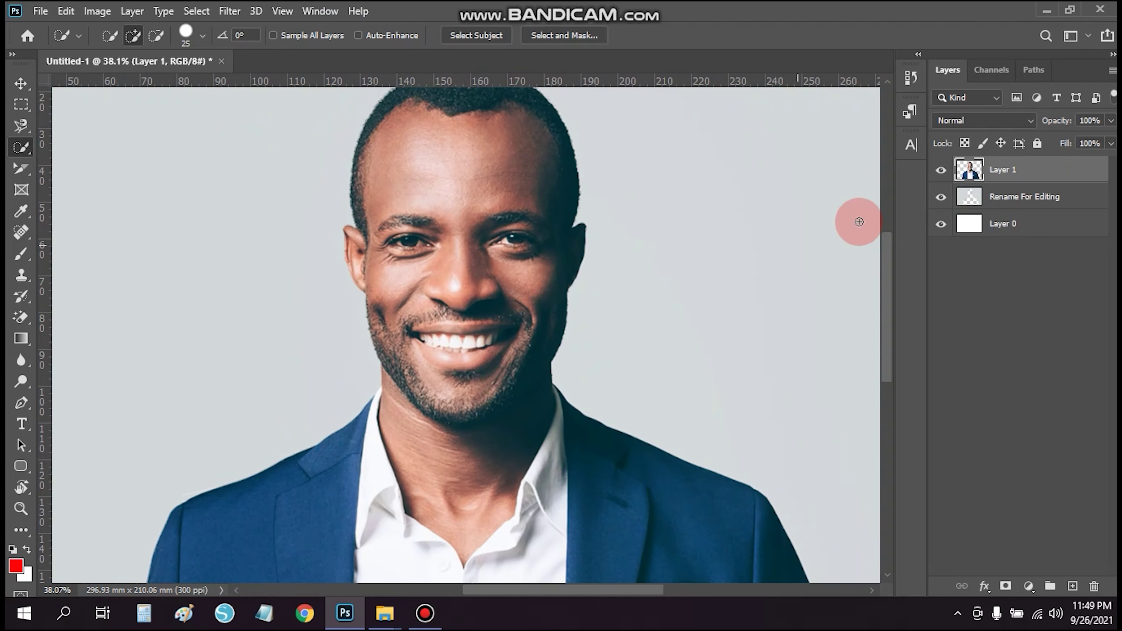
click(940, 205)
scroll(401, 389, up, 3)
- Zoom in on the jacket's right side and tighten the Quick Selection to the shoulder and collar edge
scroll(513, 483, up, 3)
scroll(583, 457, up, 2)
scroll(583, 457, down, 2)
mouse_move(475, 288)
mouse_down()
mouse_move(75, 218)
mouse_move(368, 358)
mouse_move(363, 264)
mouse_move(401, 188)
mouse_move(381, 275)
mouse_move(425, 240)
mouse_up()
scroll(730, 332, up, 1)
scroll(730, 331, up, 2)
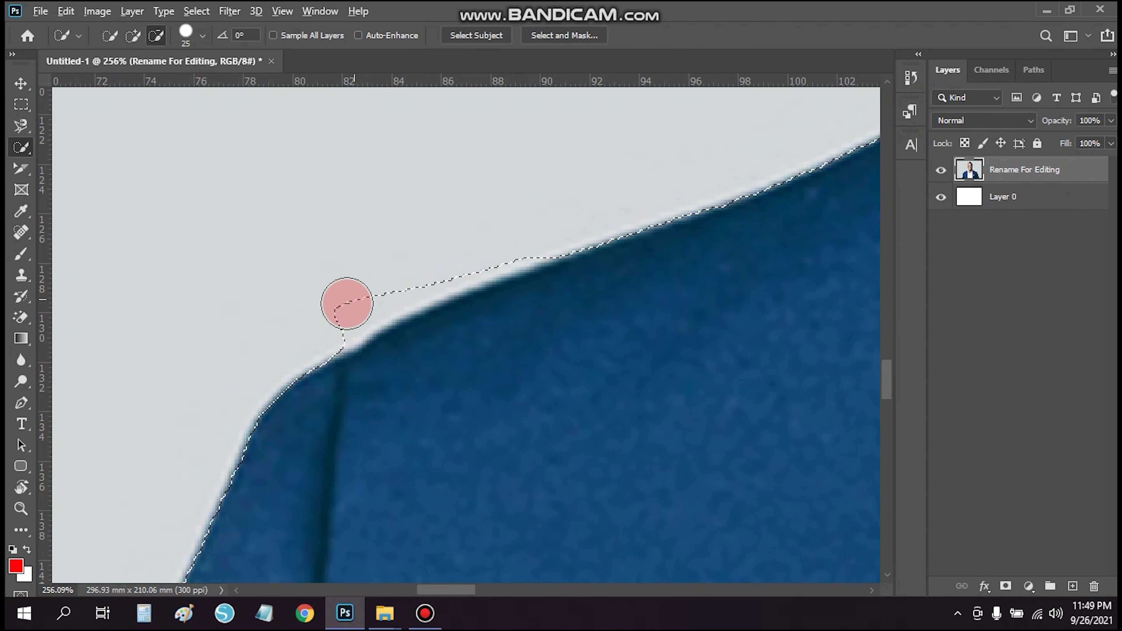
mouse_move(325, 316)
mouse_down()
mouse_move(404, 263)
mouse_move(521, 228)
mouse_up()
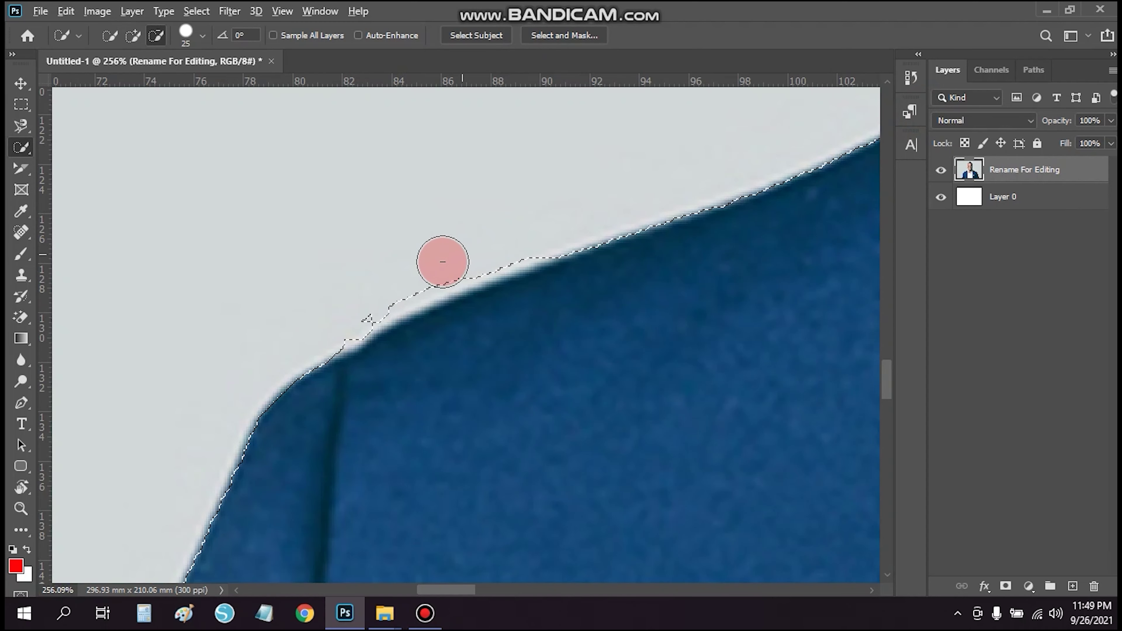
mouse_move(310, 330)
mouse_down()
mouse_move(594, 202)
mouse_move(743, 172)
mouse_up()
- Use Layer Via Cut to move the selected man onto Layer 1, then hide Rename For Editing
scroll(744, 171, down, 5)
scroll(781, 176, down, 3)
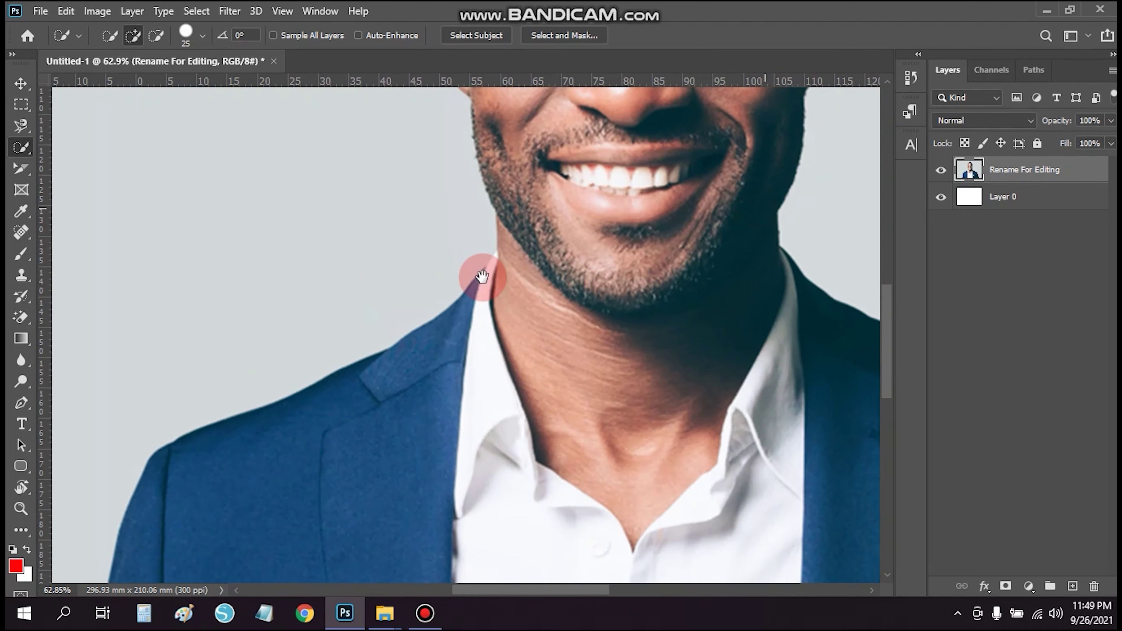
scroll(530, 416, up, 5)
scroll(517, 245, down, 3)
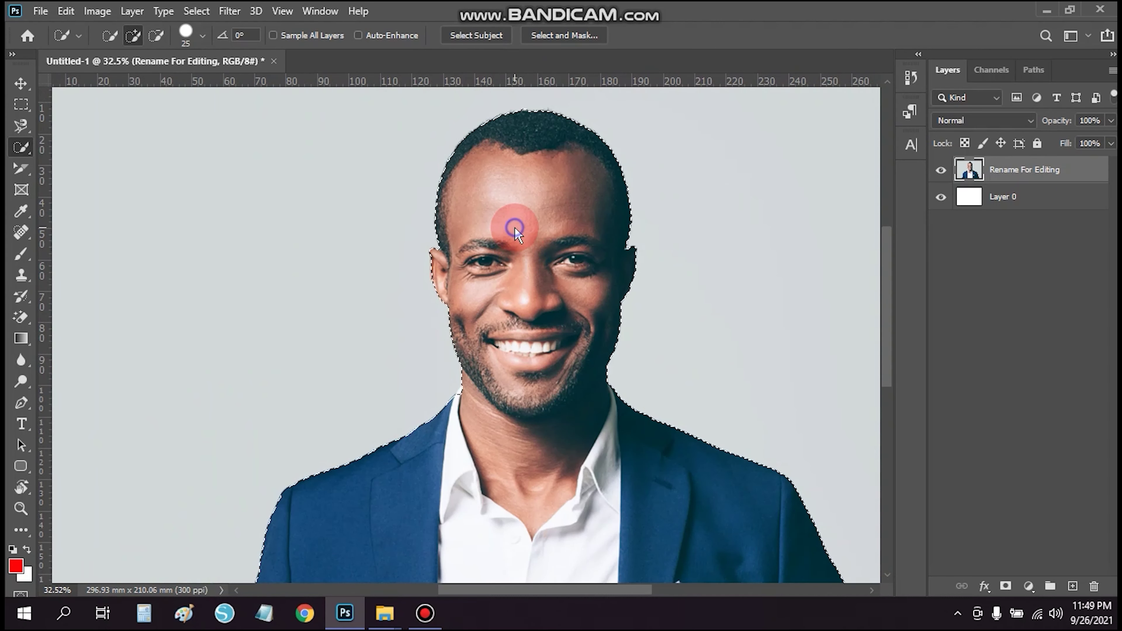
right_click(515, 230)
click(605, 352)
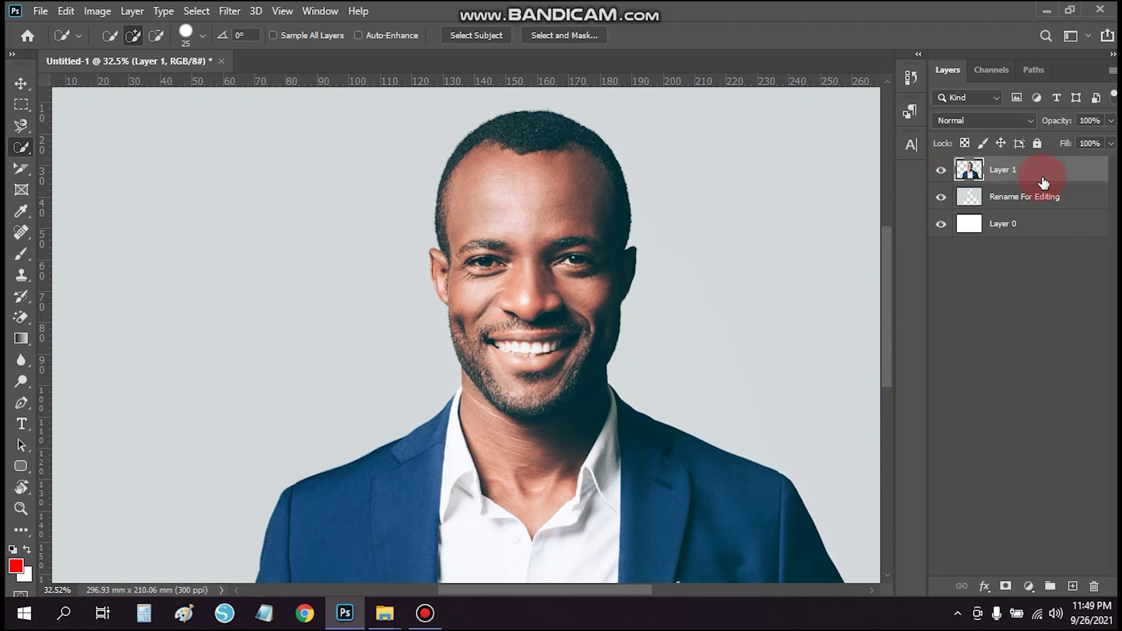
click(939, 201)
- Zoom in and pan to inspect the top edge of the cut-out man's hair
scroll(568, 279, down, 2)
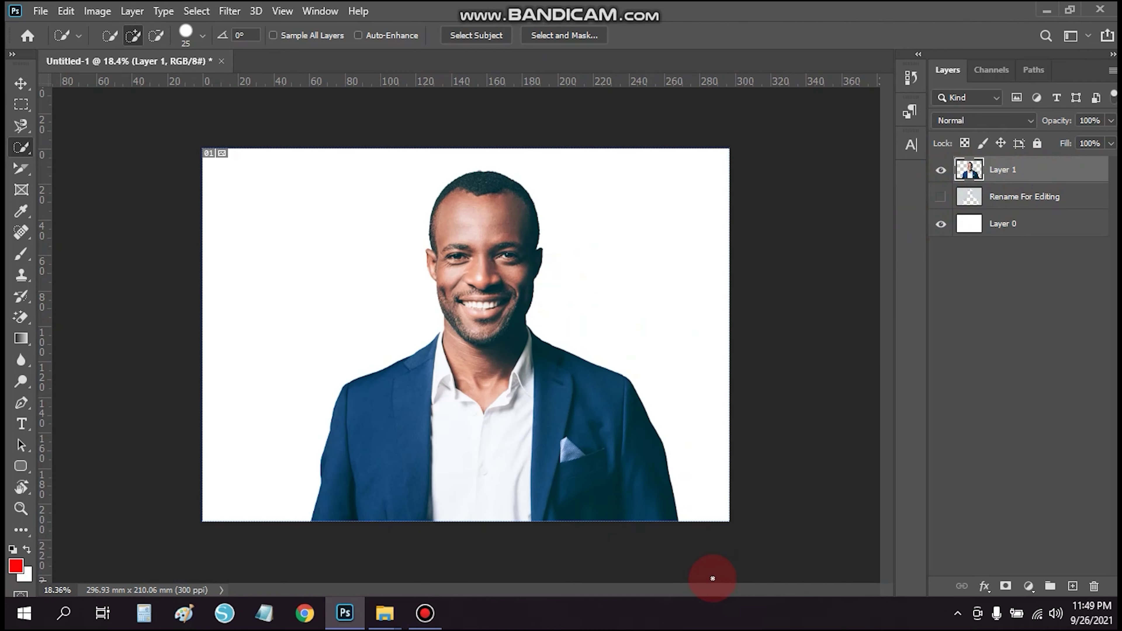
scroll(717, 581, up, 2)
scroll(626, 566, up, 2)
scroll(568, 293, up, 2)
scroll(465, 236, up, 3)
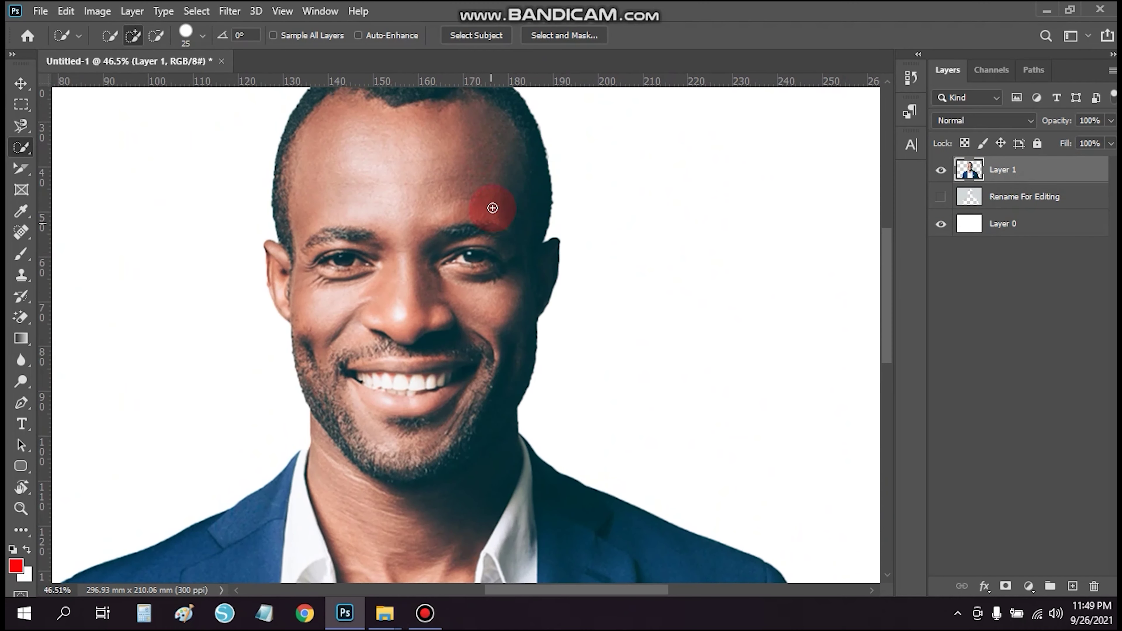
scroll(589, 163, up, 3)
scroll(605, 313, up, 2)
scroll(601, 225, up, 5)
scroll(595, 231, up, 1)
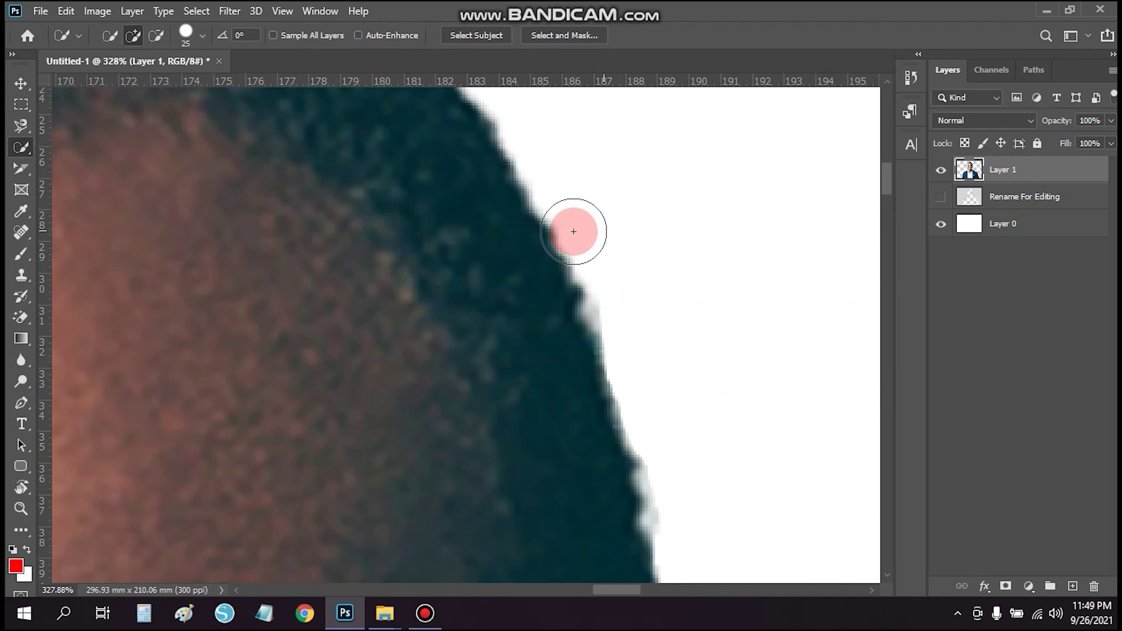
mouse_move(609, 295)
mouse_down()
mouse_move(534, 366)
mouse_move(466, 326)
mouse_move(618, 333)
mouse_move(228, 441)
mouse_move(573, 186)
mouse_move(380, 401)
mouse_move(569, 320)
mouse_move(143, 376)
mouse_up()
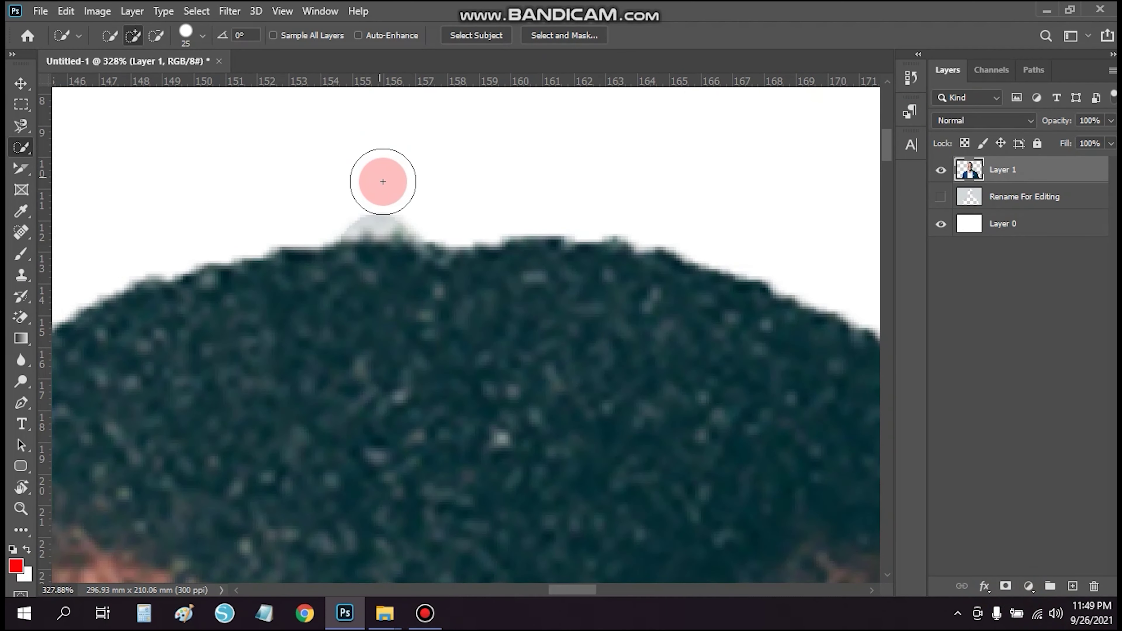
- Briefly try the eraser, then switch to the Magic Wand from the selection tool flyout
key(e)
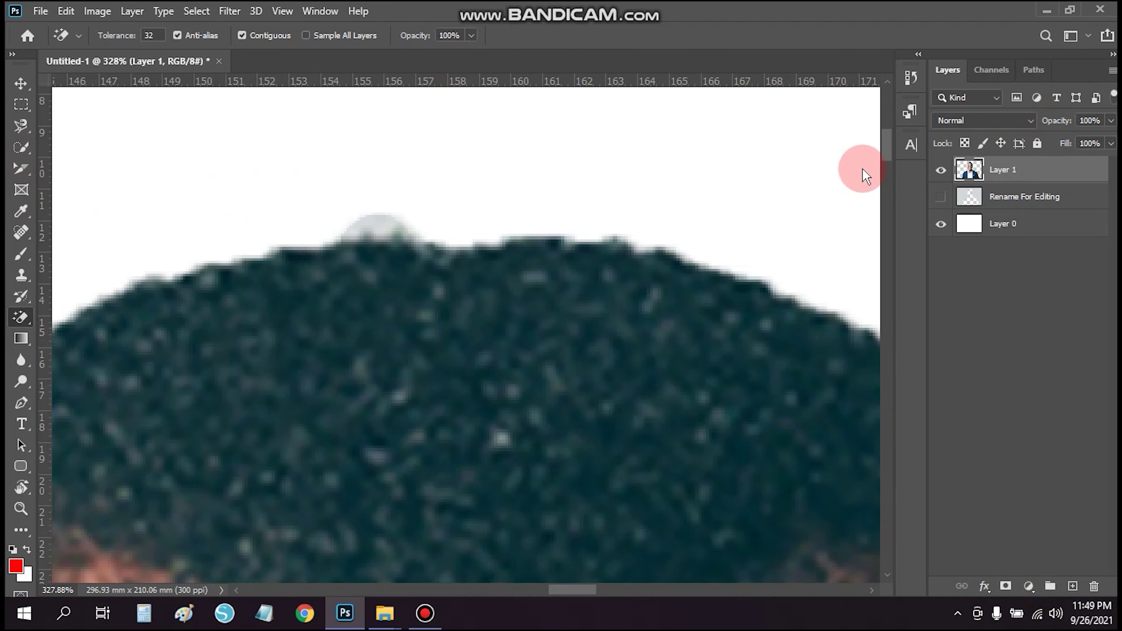
scroll(866, 177, down, 5)
scroll(689, 220, down, 5)
click(20, 150)
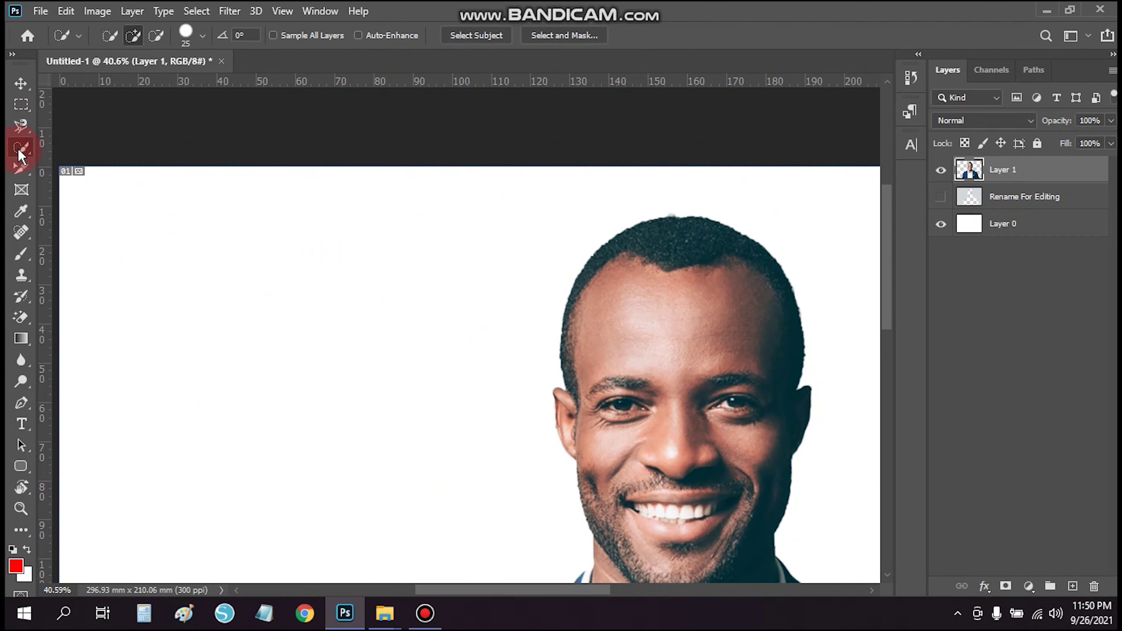
right_click(21, 152)
click(99, 176)
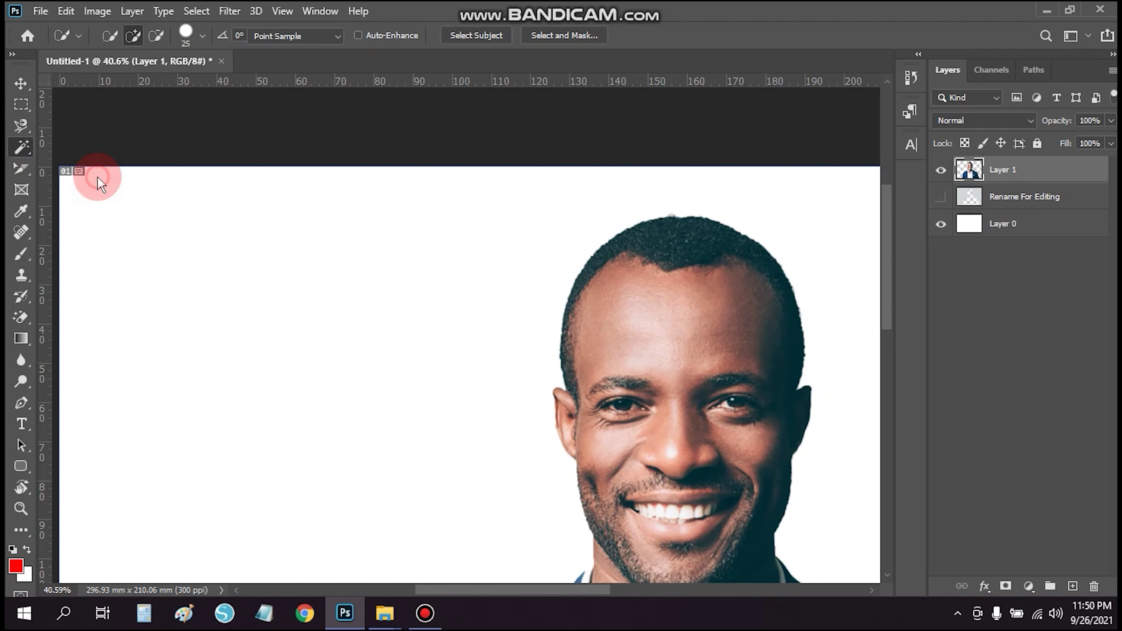
scroll(784, 204, down, 3)
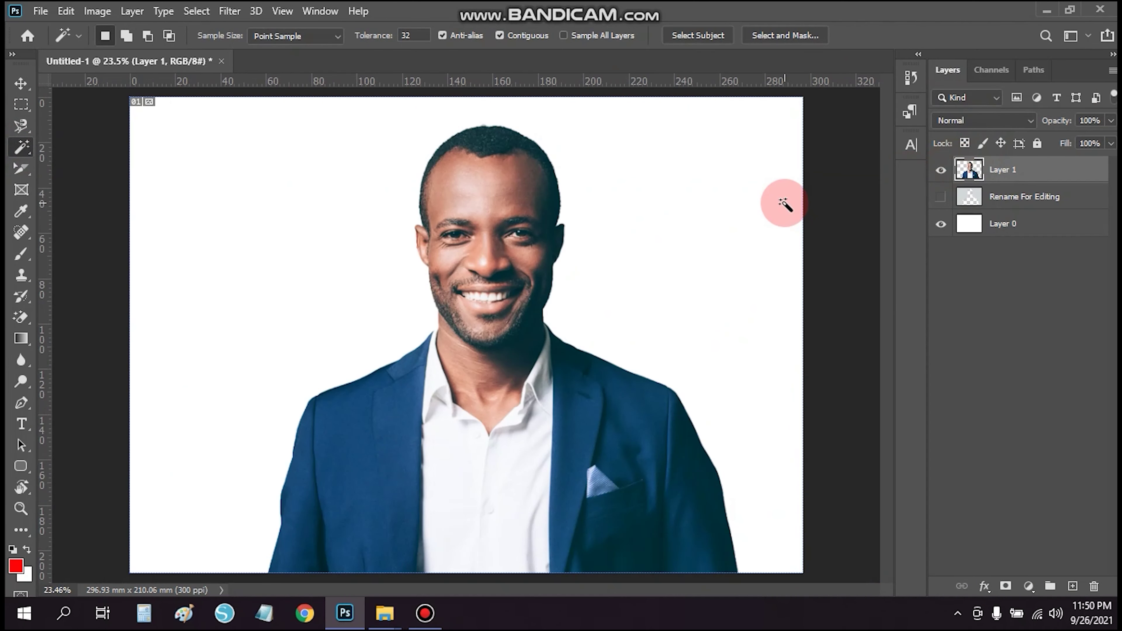
- Discard the cut-out document and drag IMG_20200204_153921.jpg from the Desktop folder into Photoshop
click(221, 61)
click(581, 243)
key(alt+Tab)
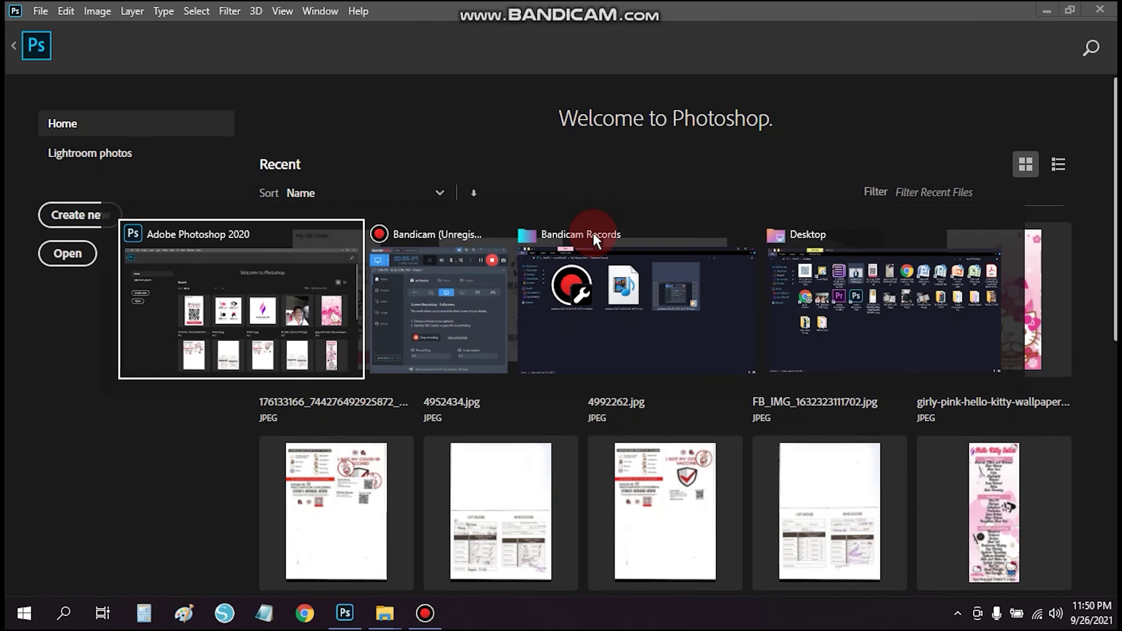
key(Tab)
key(Tab)
key(Tab)
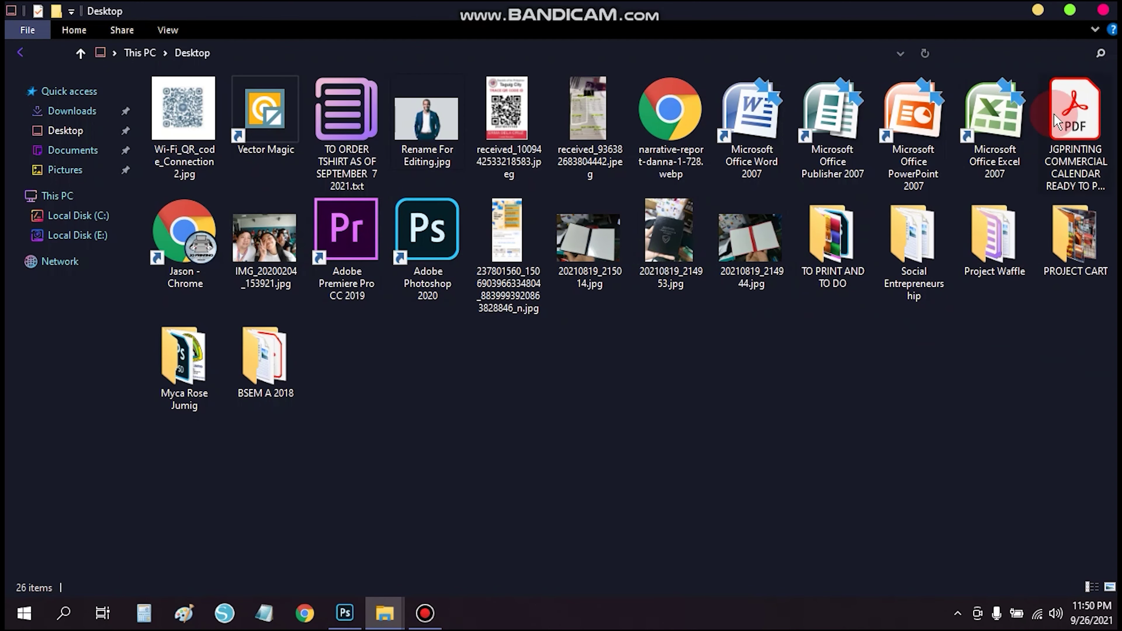
drag(260, 238, 780, 188)
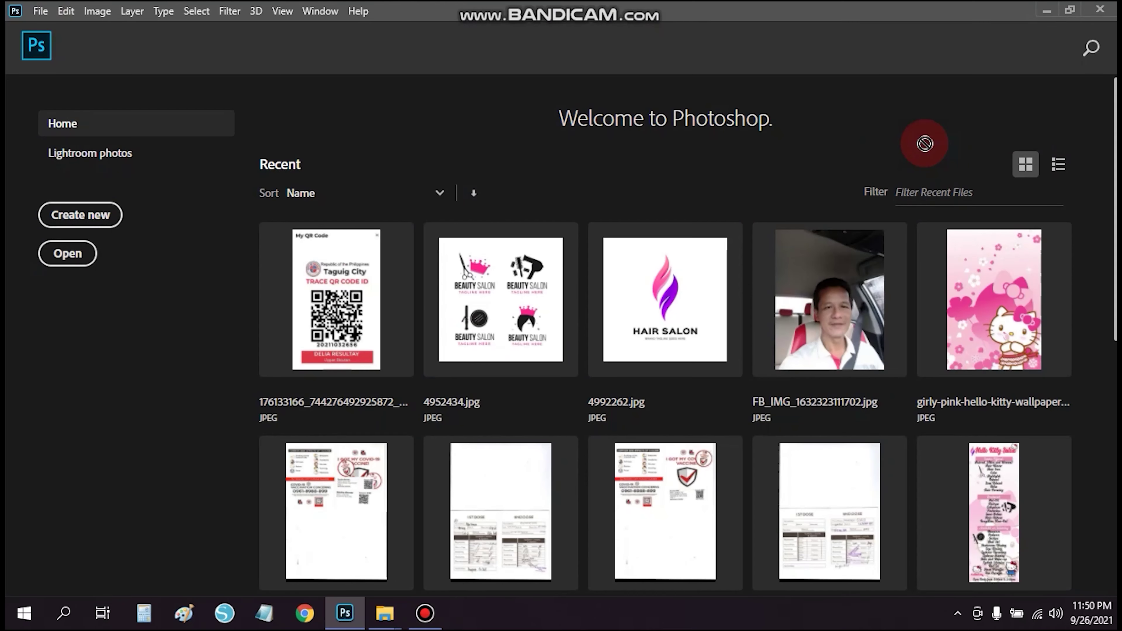
drag(780, 187, 538, 129)
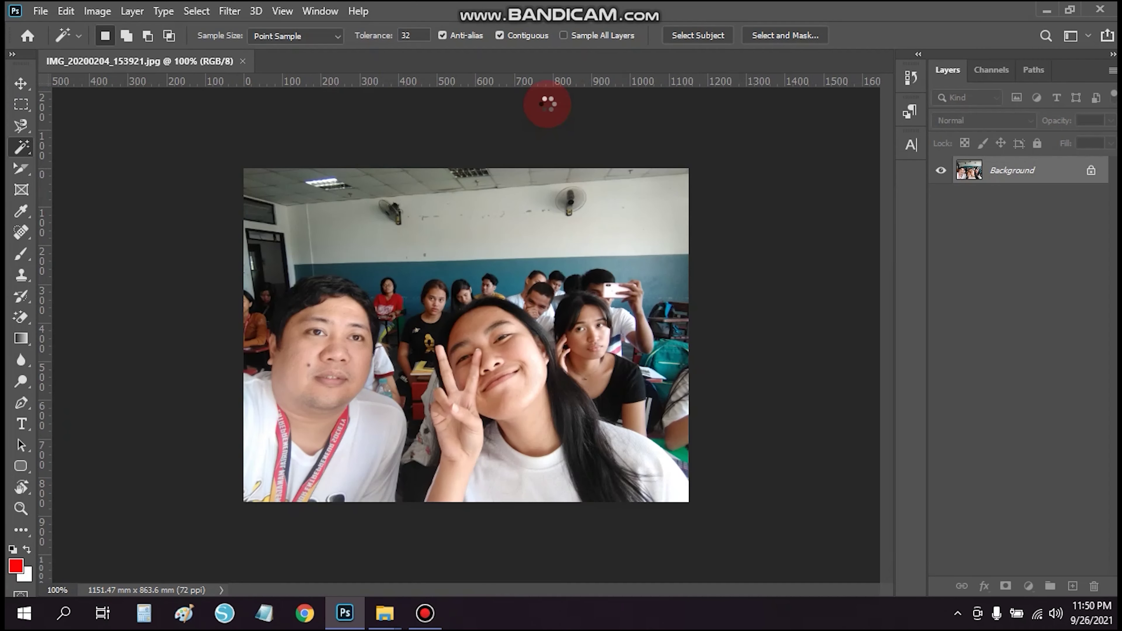
- Test Magic Wand selections on the ceiling and white wall near the fan
click(574, 227)
click(663, 227)
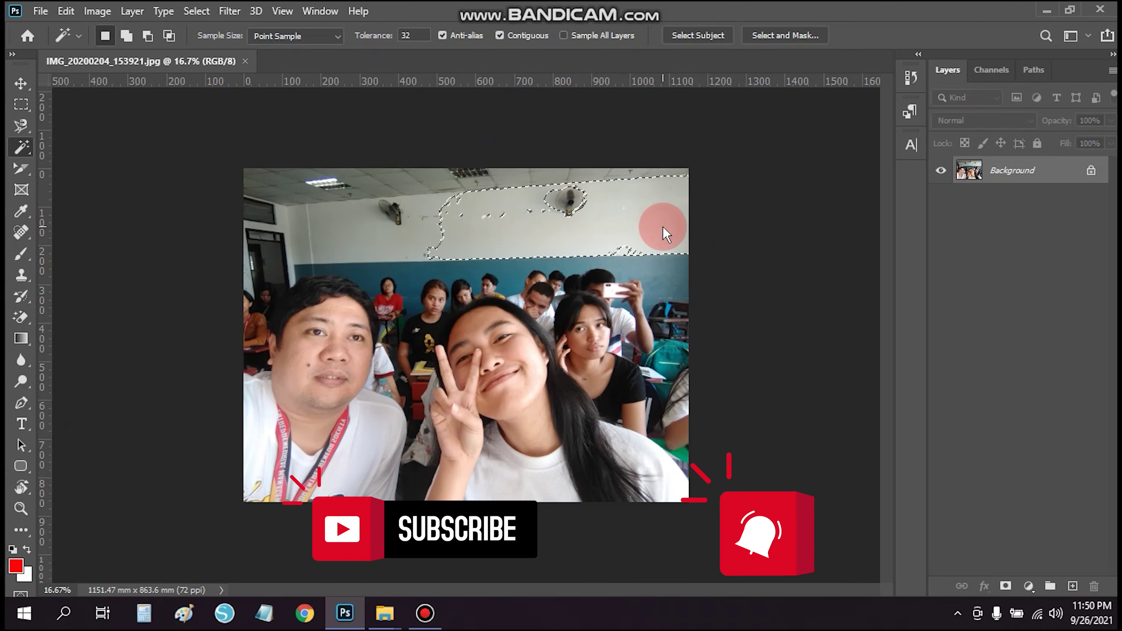
scroll(336, 279, up, 3)
scroll(461, 226, up, 2)
scroll(442, 426, up, 3)
scroll(441, 427, up, 3)
scroll(751, 502, up, 5)
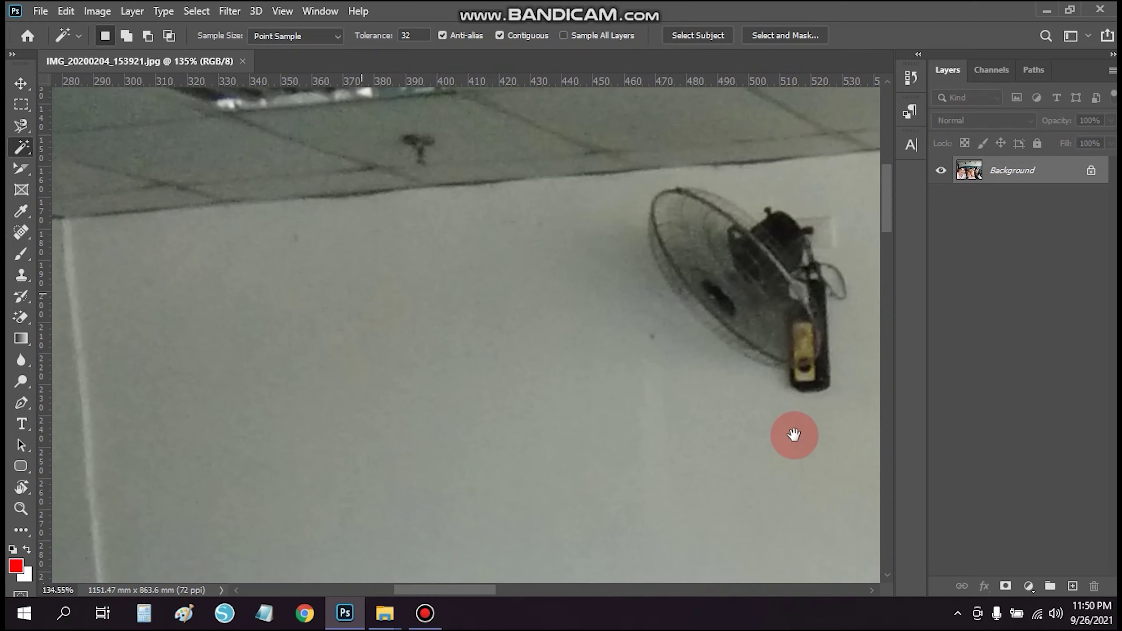
click(535, 327)
scroll(574, 309, up, 3)
scroll(574, 309, right, 3)
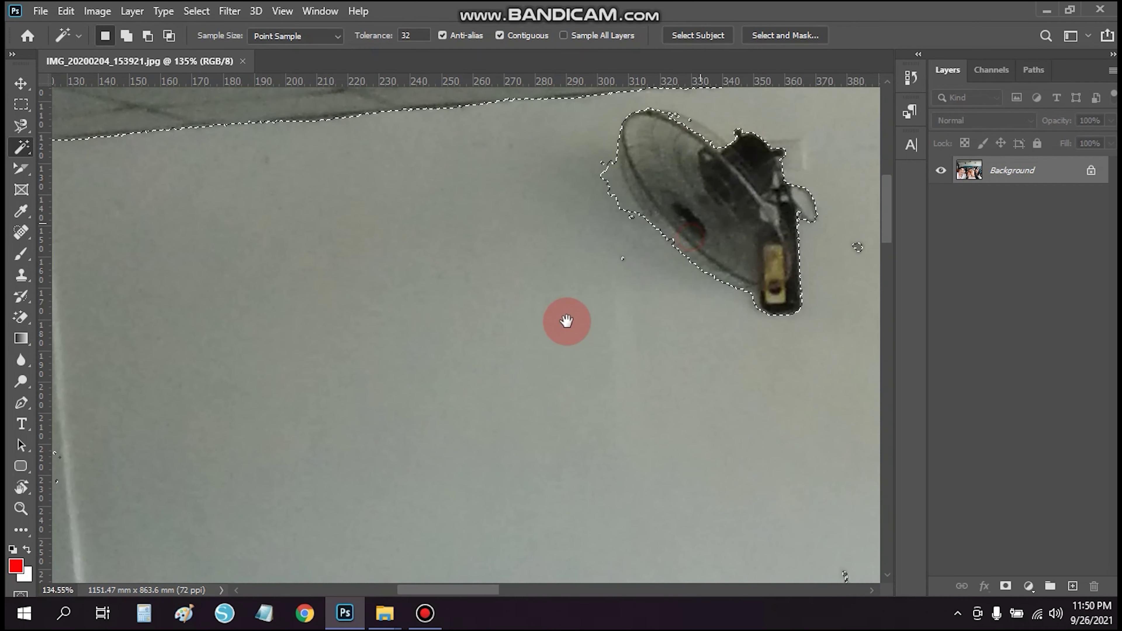
- Magic Wand the shadowed areas of the peace-sign girl's face, then unlock the Background layer
drag(24, 147, 81, 186)
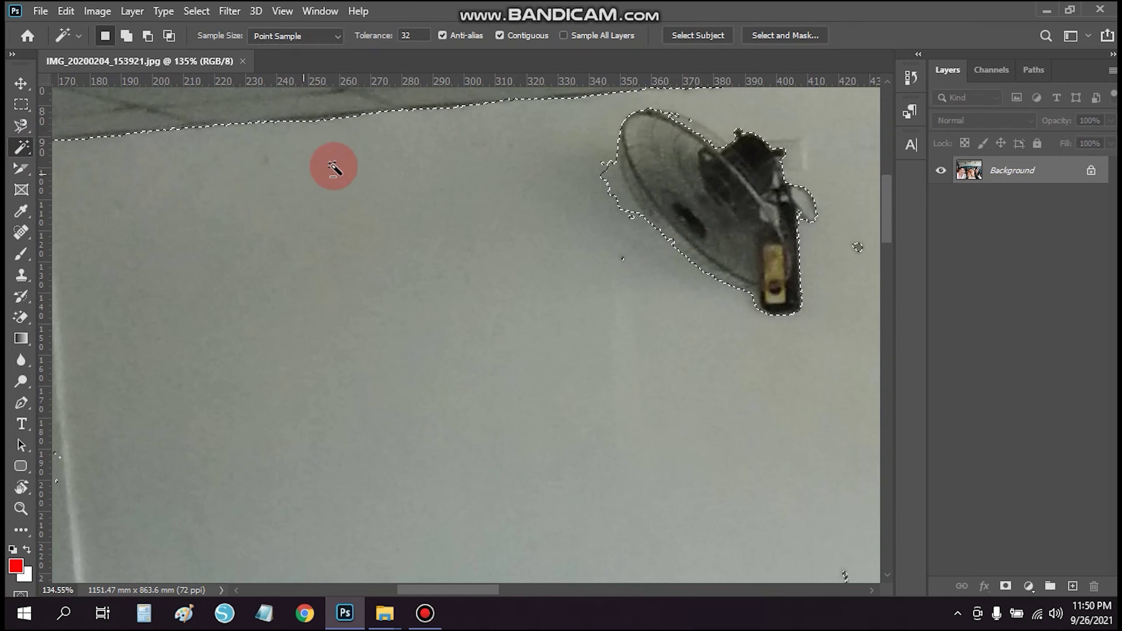
scroll(534, 180, down, 5)
scroll(434, 170, down, 5)
scroll(636, 204, right, 3)
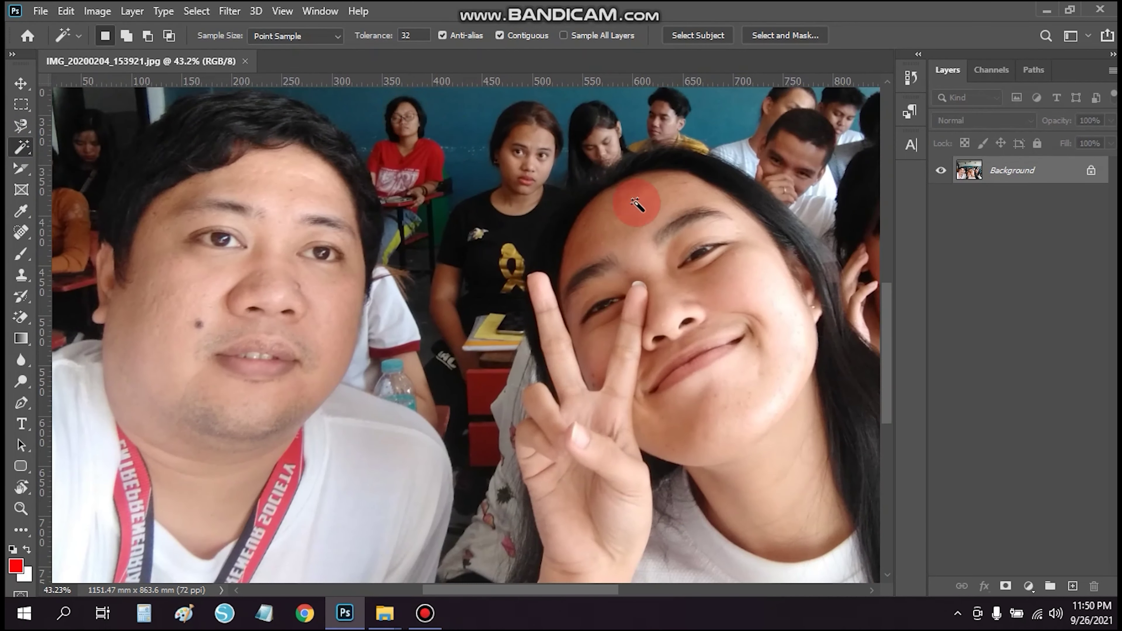
click(638, 216)
click(763, 313)
drag(632, 334, 394, 311)
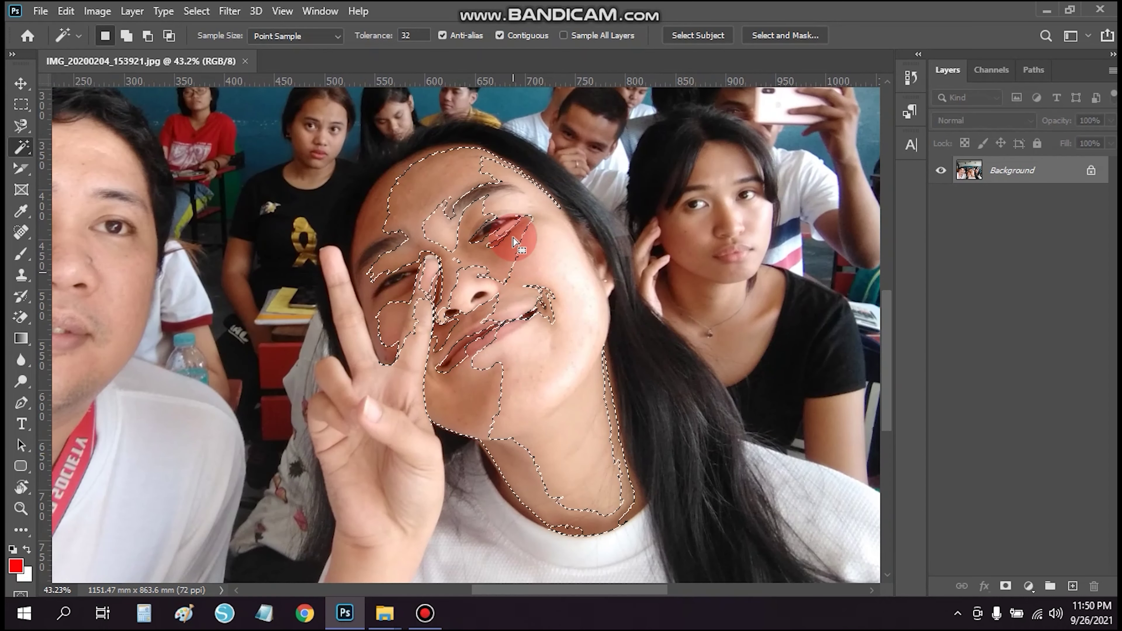
click(1091, 171)
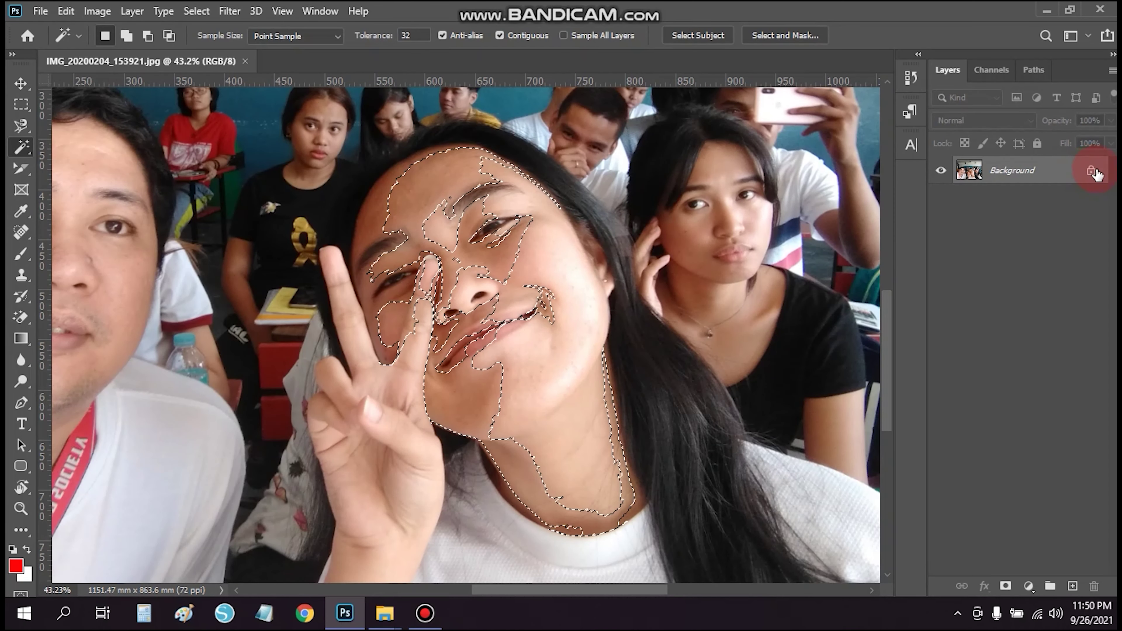
- Remove the finger from the face selection, then try selecting shadows on the right girl's face
alt+click(428, 253)
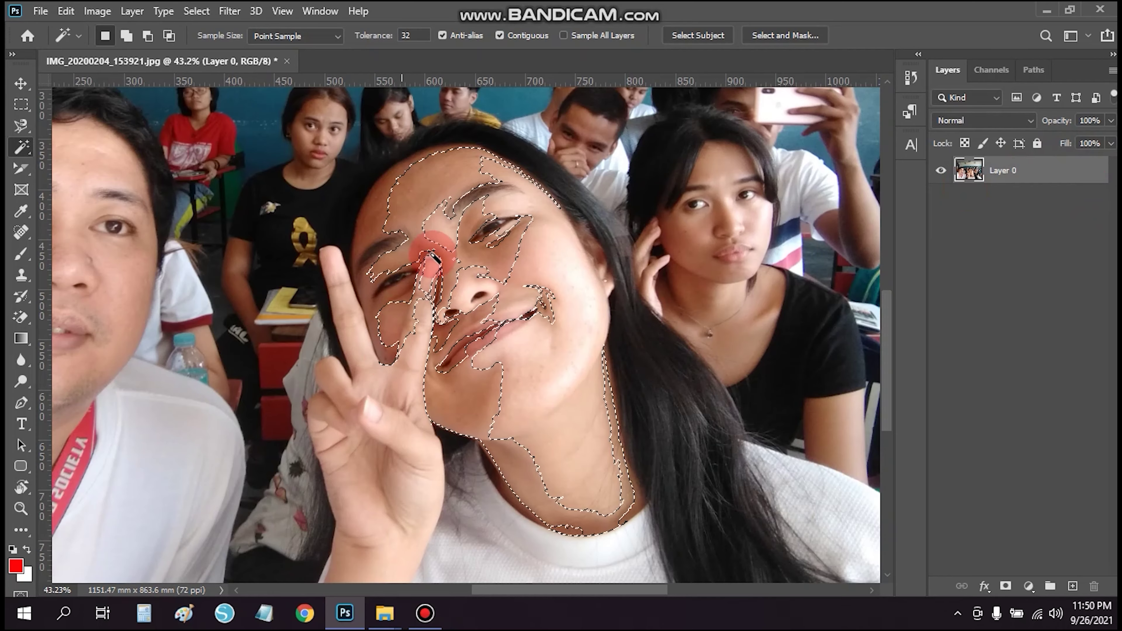
scroll(634, 115, down, 3)
click(716, 155)
scroll(628, 128, up, 3)
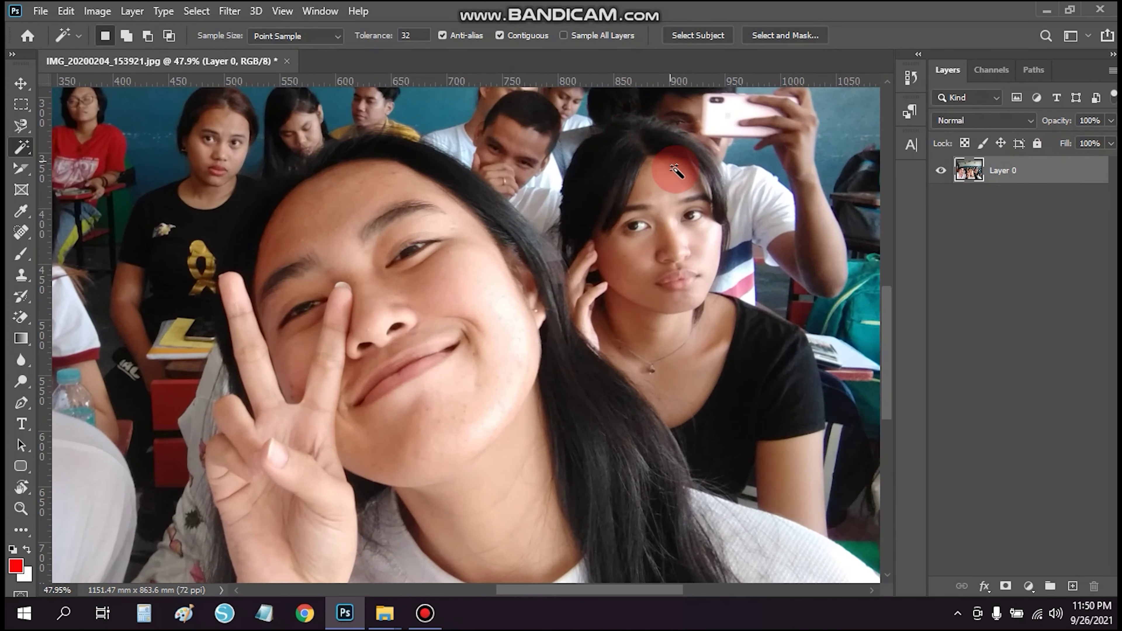
click(675, 190)
click(697, 249)
scroll(636, 180, up, 4)
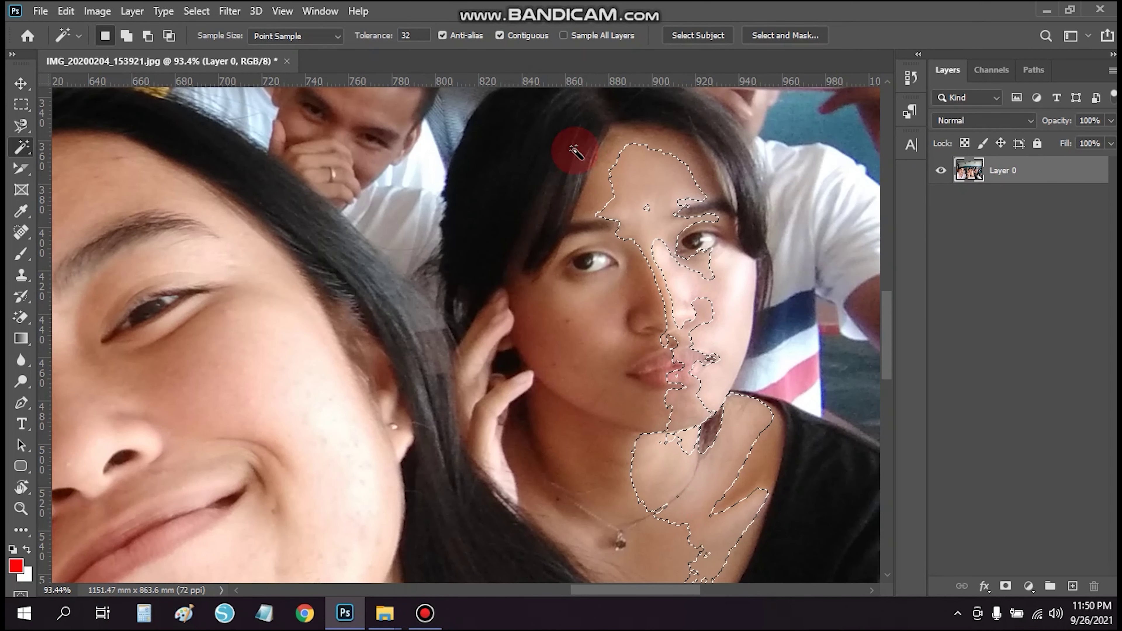
- Deselect and test Magic Wand shadow selections on the man's face, then deselect again
key(ctrl+d)
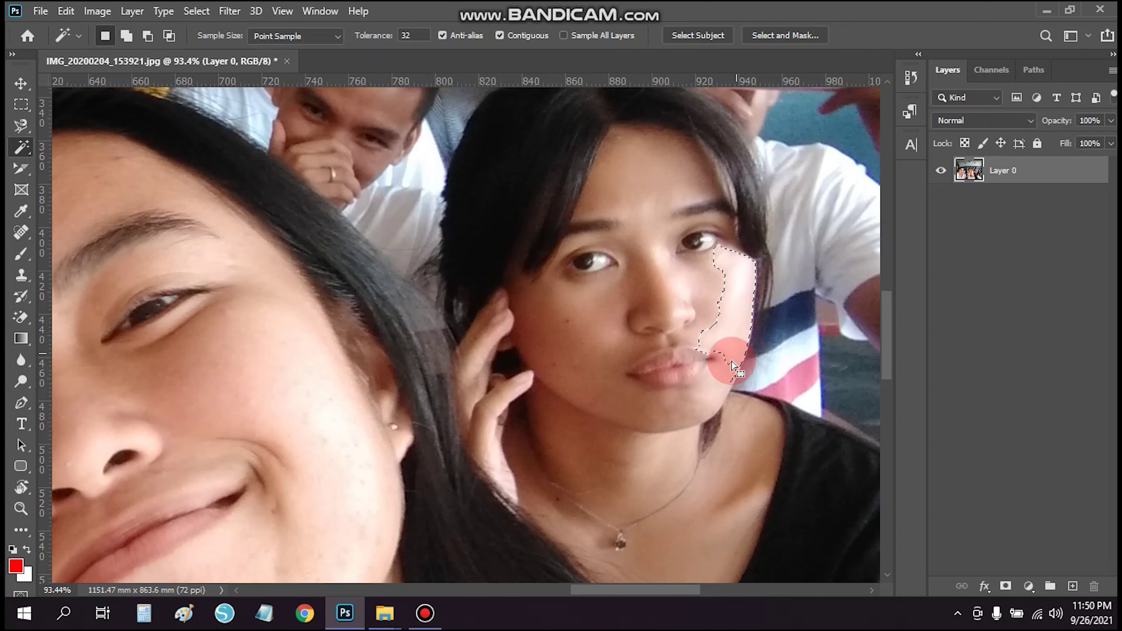
scroll(697, 285, up, 3)
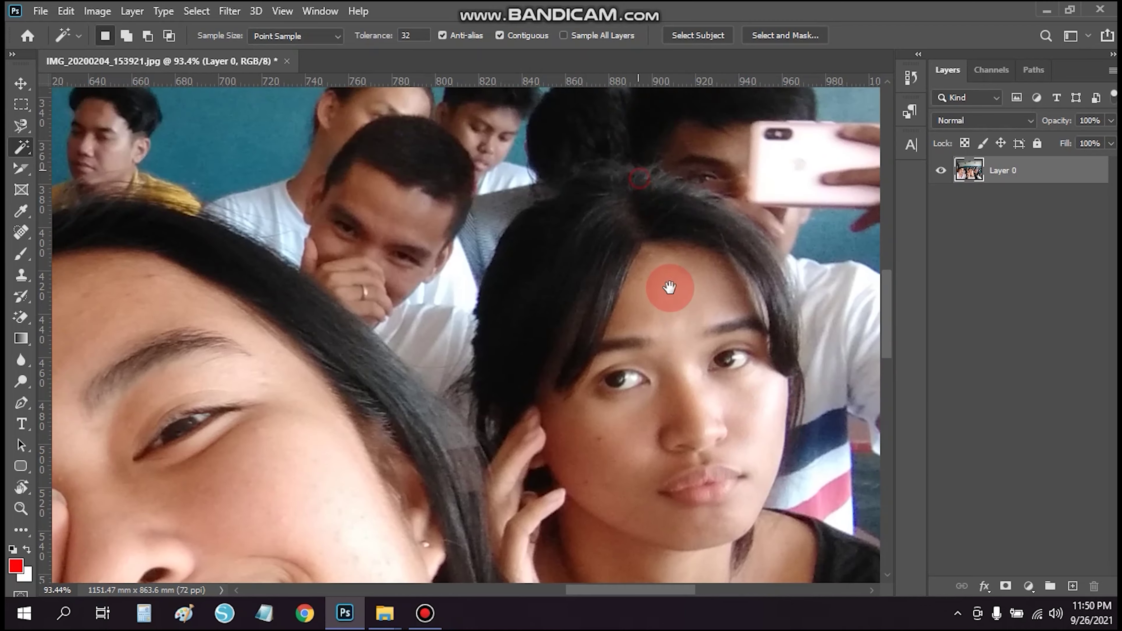
scroll(376, 203, up, 2)
click(502, 318)
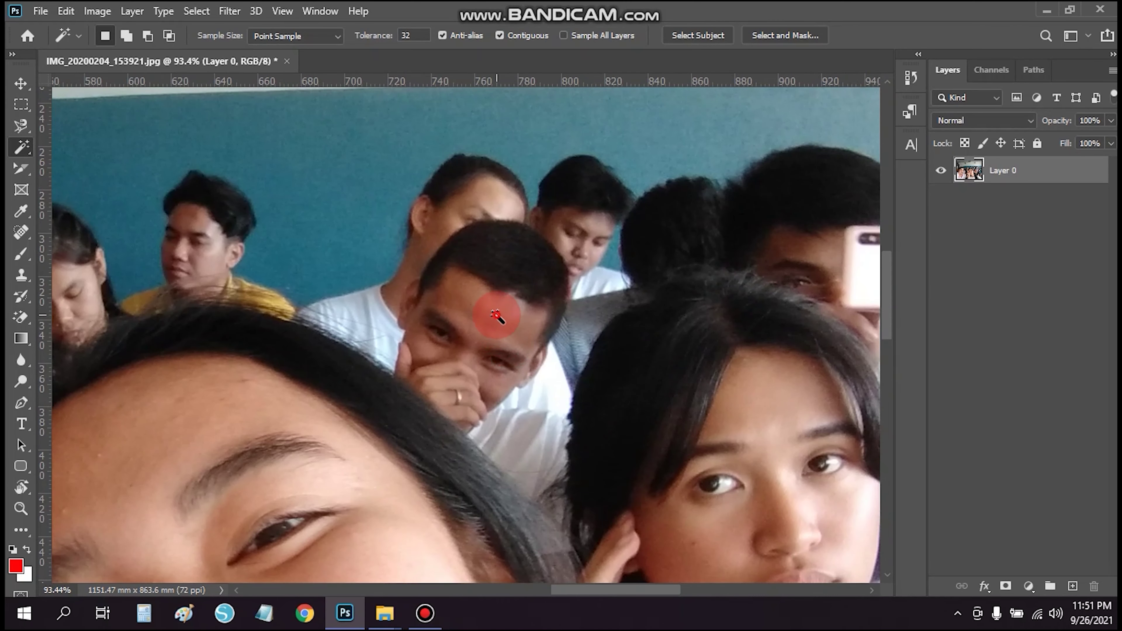
click(438, 281)
key(ctrl+d)
scroll(433, 177, down, 3)
- Zoom in on the back-row girl and add a new empty Layer 1 above Layer 0
scroll(503, 151, down, 2)
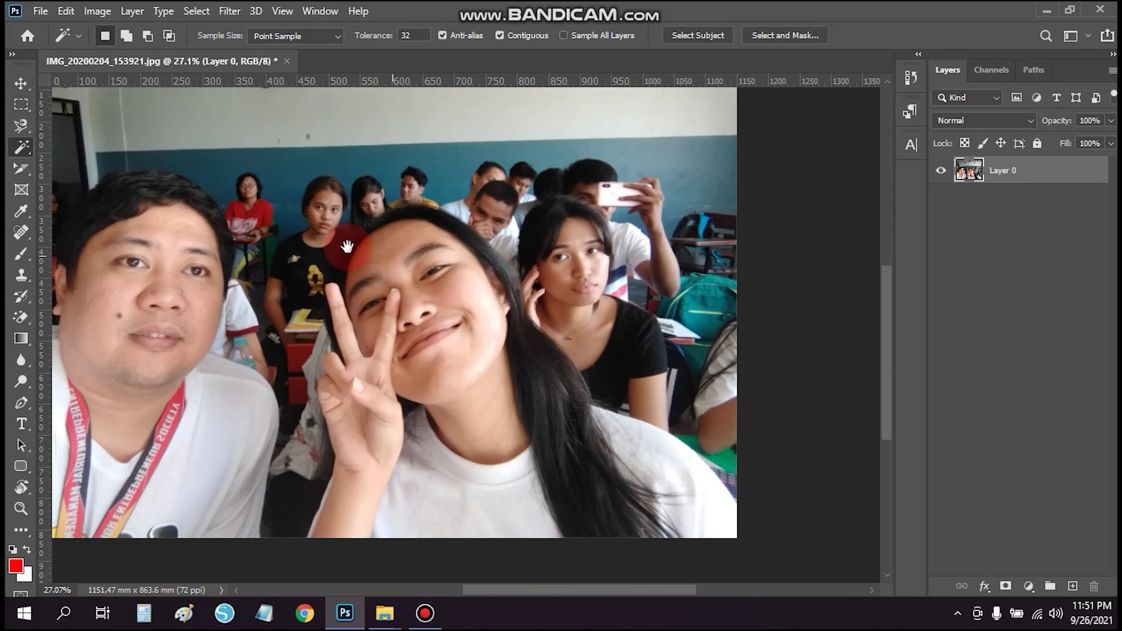
scroll(503, 150, down, 1)
scroll(574, 185, up, 3)
scroll(598, 197, up, 2)
scroll(599, 197, up, 2)
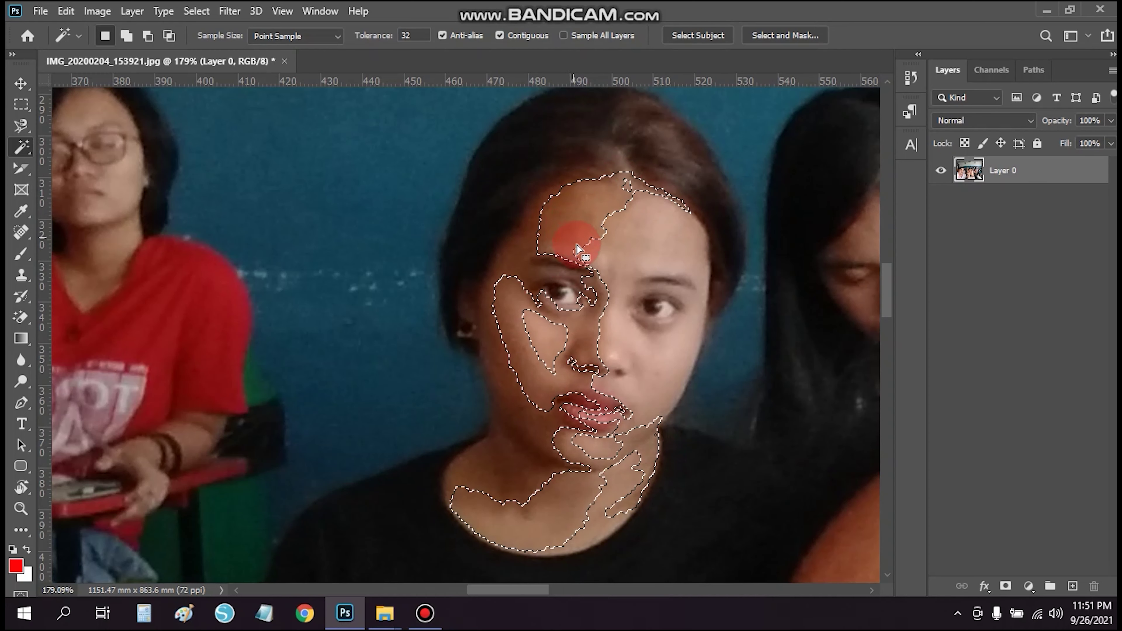
click(1000, 588)
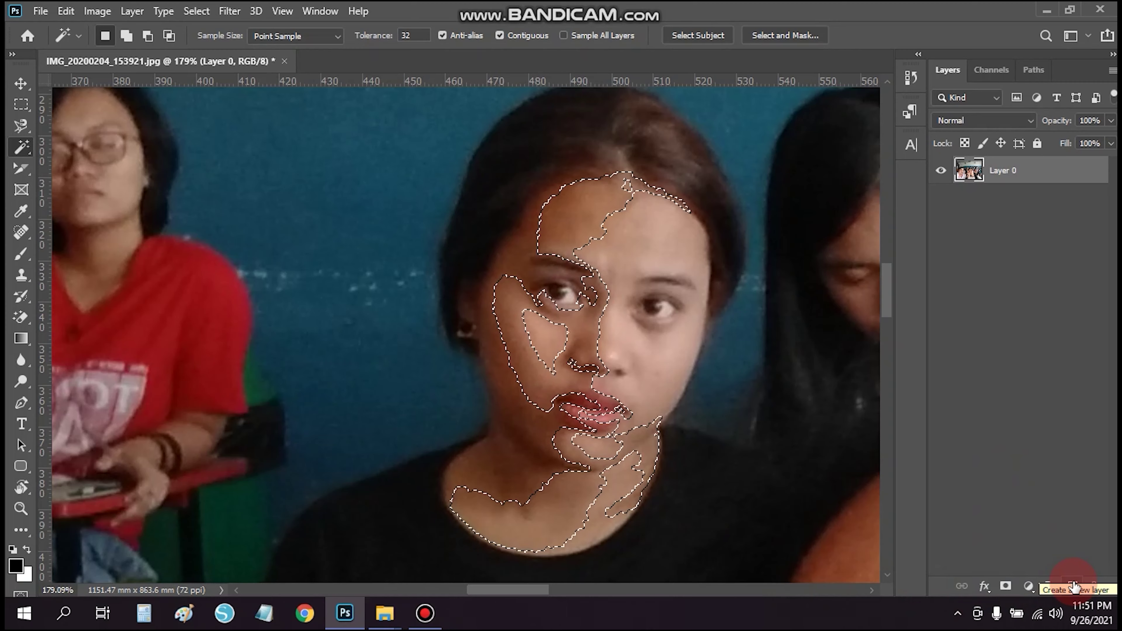
click(1073, 588)
- Fill the shadow selection with black on Layer 1, deselect, and inspect the fill's edges
key(f)
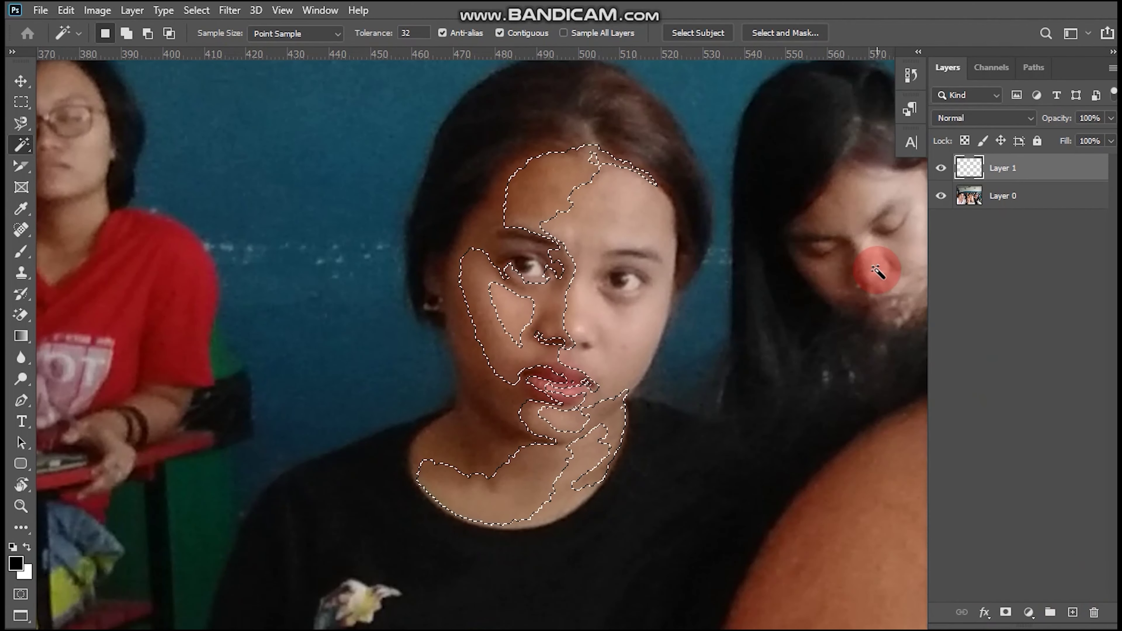
key(alt+BackSpace)
key(ctrl+d)
key(v)
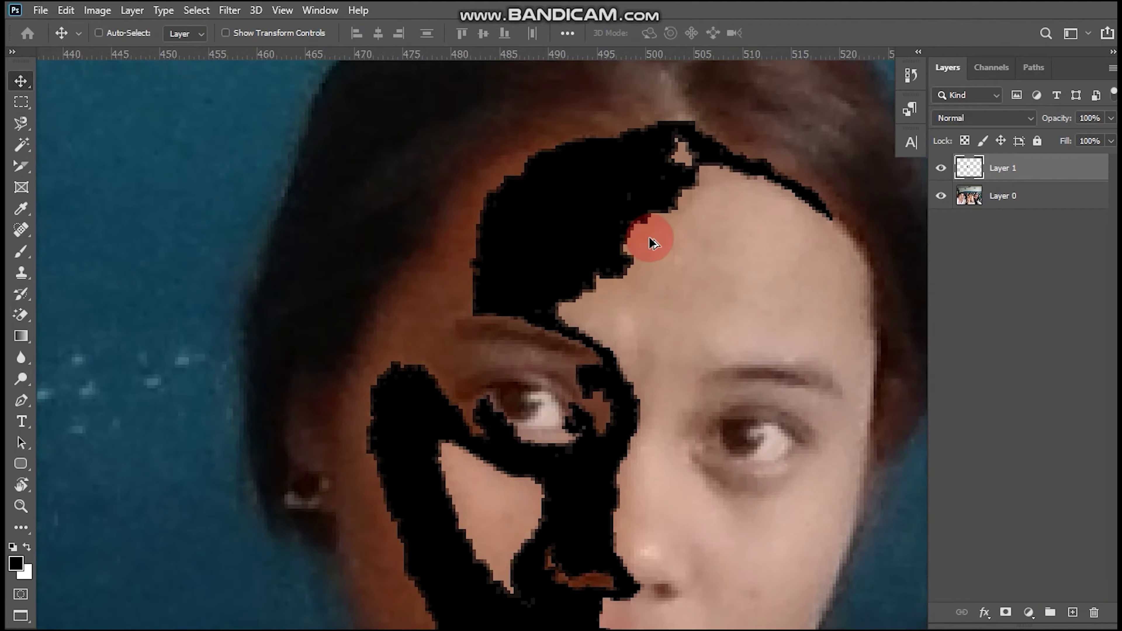
drag(486, 154, 767, 217)
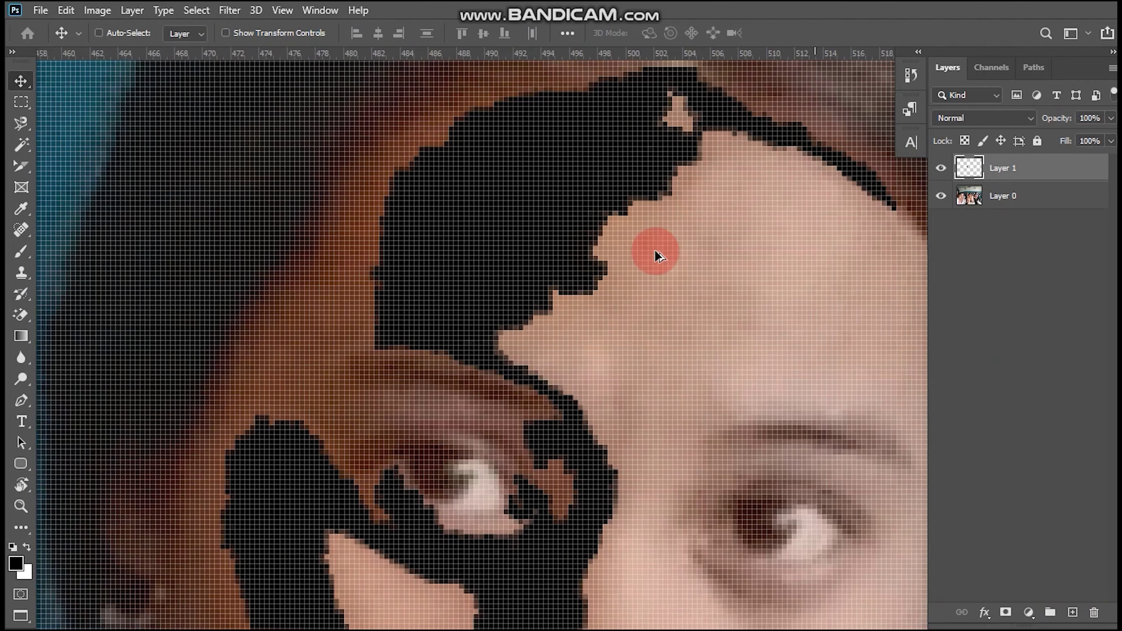
scroll(864, 251, down, 3)
scroll(826, 251, up, 3)
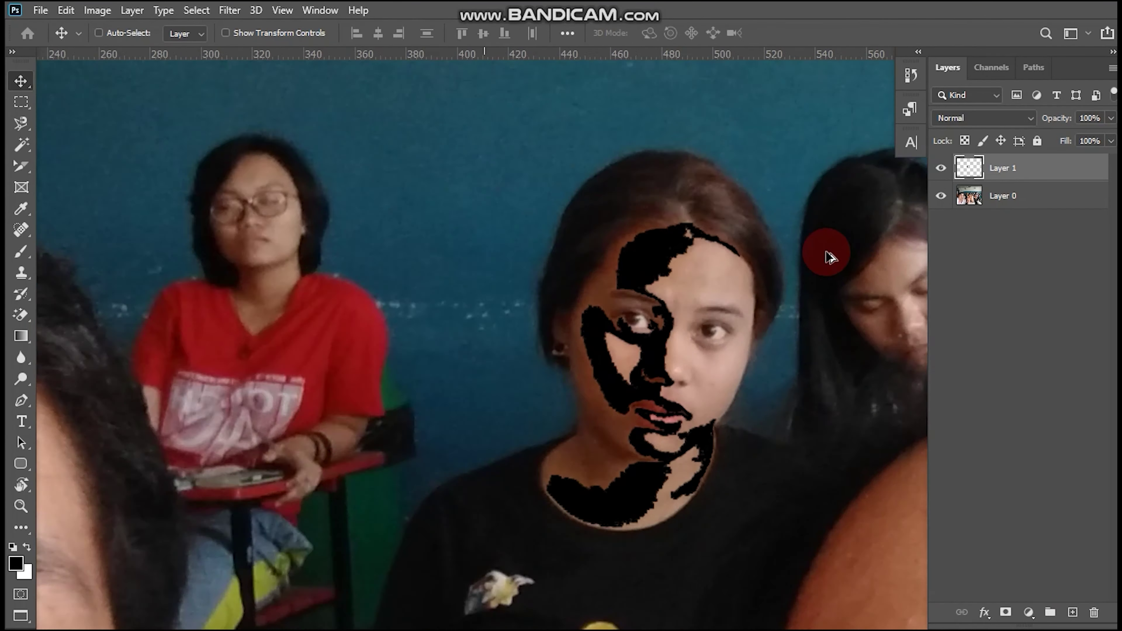
scroll(779, 243, up, 3)
drag(778, 243, 578, 109)
- Hide Layer 0 to check the black shadow stencil on its own
scroll(588, 117, down, 3)
scroll(643, 165, down, 3)
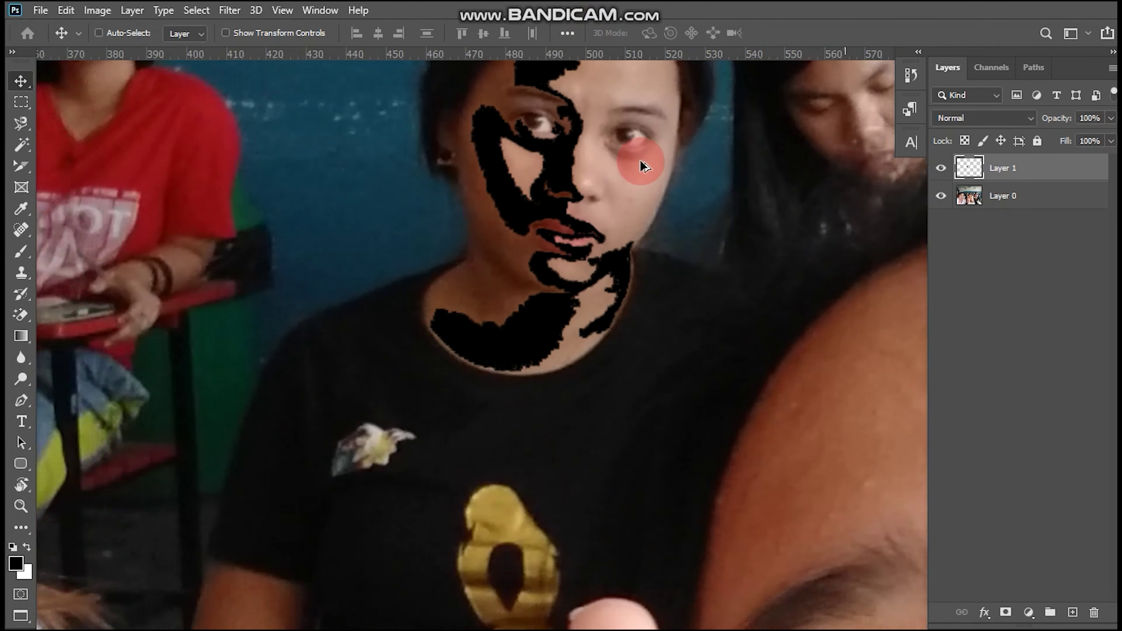
scroll(662, 195, down, 3)
scroll(687, 225, down, 2)
click(972, 206)
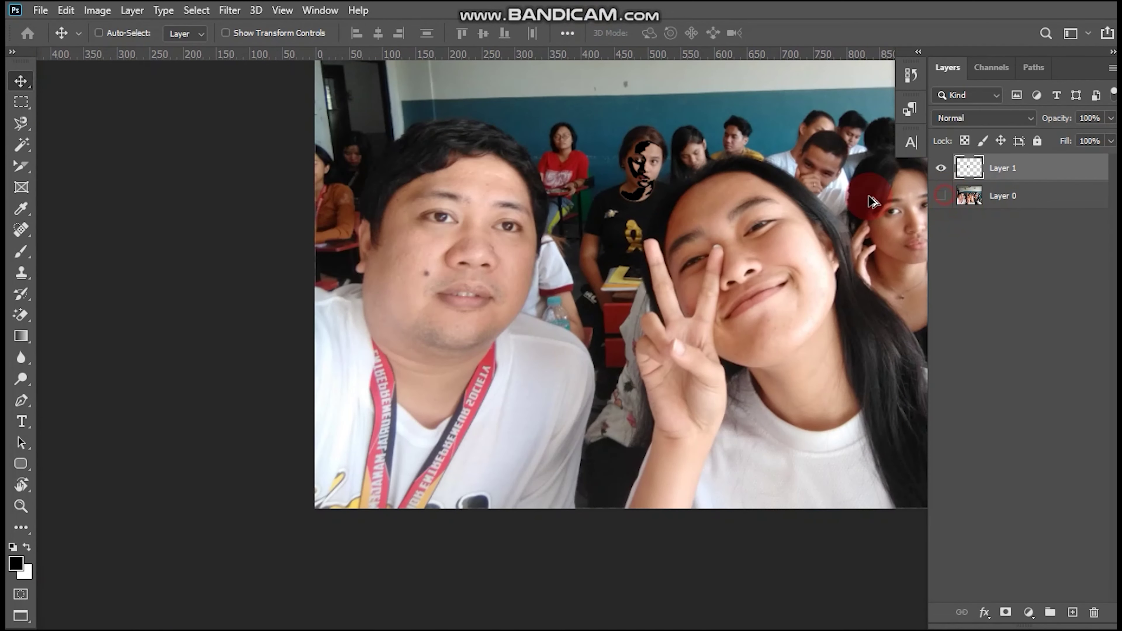
scroll(657, 163, up, 1)
scroll(464, 195, up, 1)
scroll(546, 296, up, 1)
scroll(647, 294, up, 1)
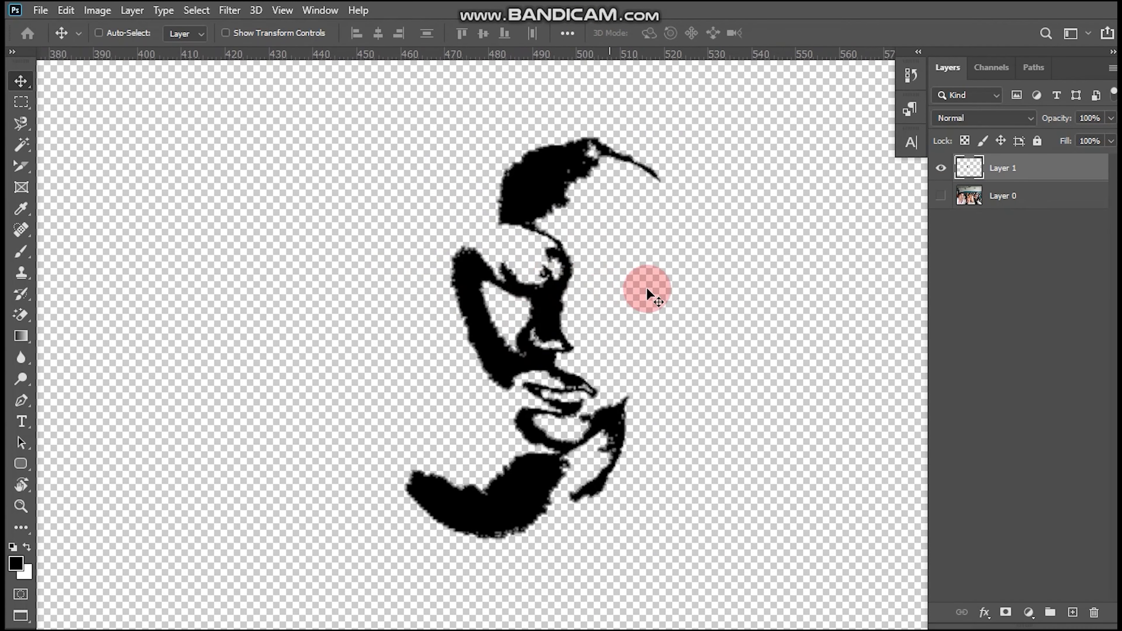
scroll(613, 118, up, 1)
scroll(614, 112, down, 1)
scroll(614, 126, down, 1)
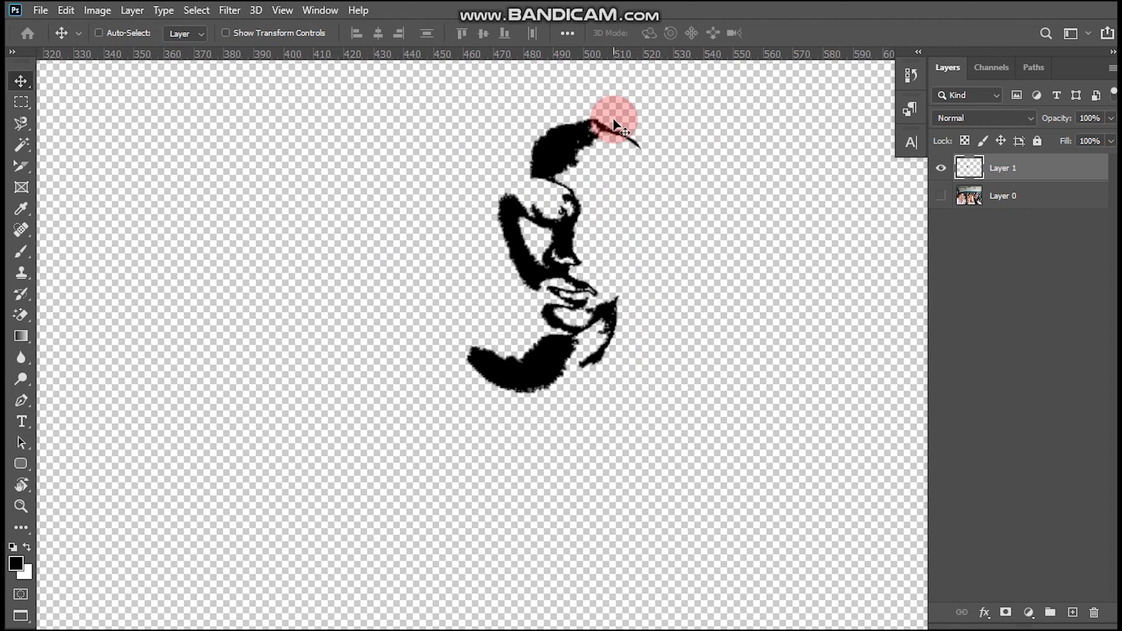
scroll(663, 199, up, 2)
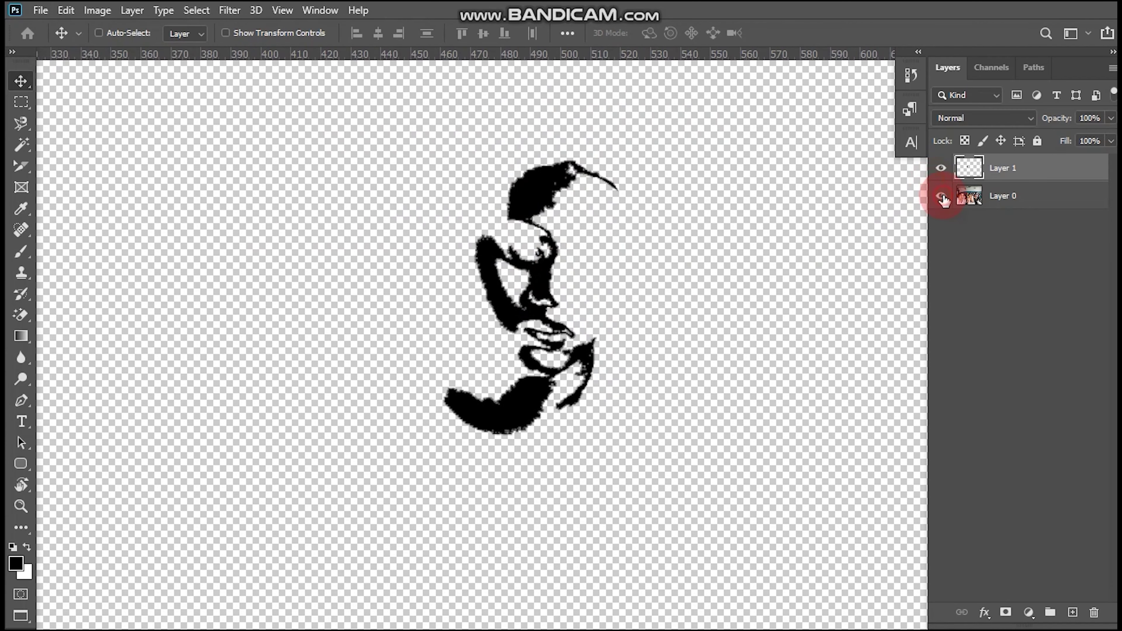
- Show and select Layer 0, Magic Wand the lit side of her face, and add Layer 2
click(941, 196)
click(999, 196)
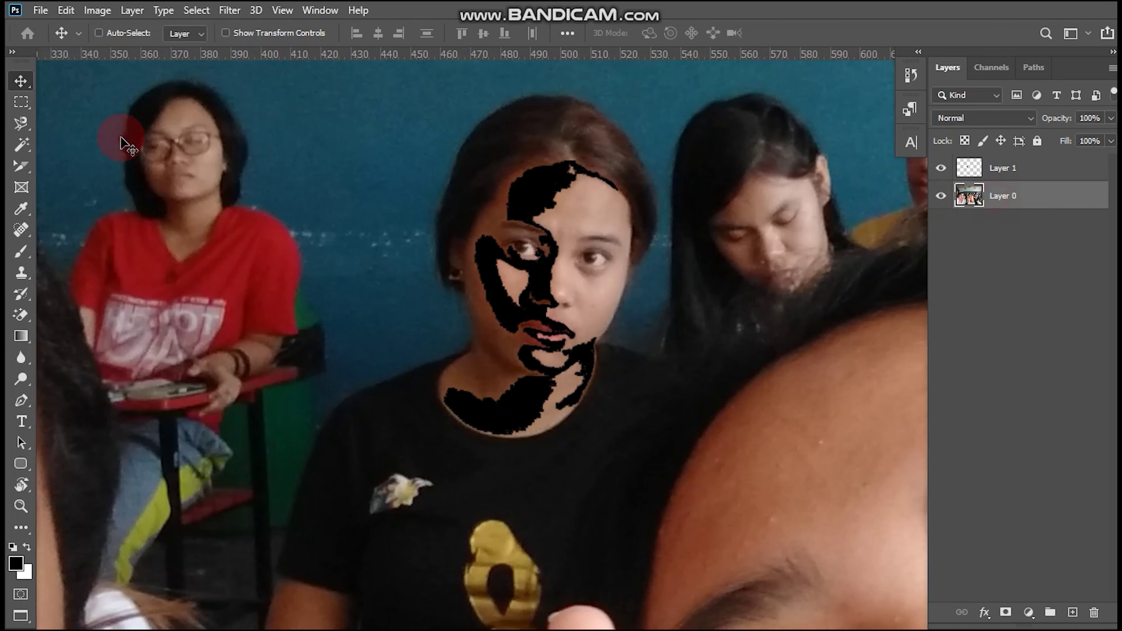
click(21, 146)
click(742, 225)
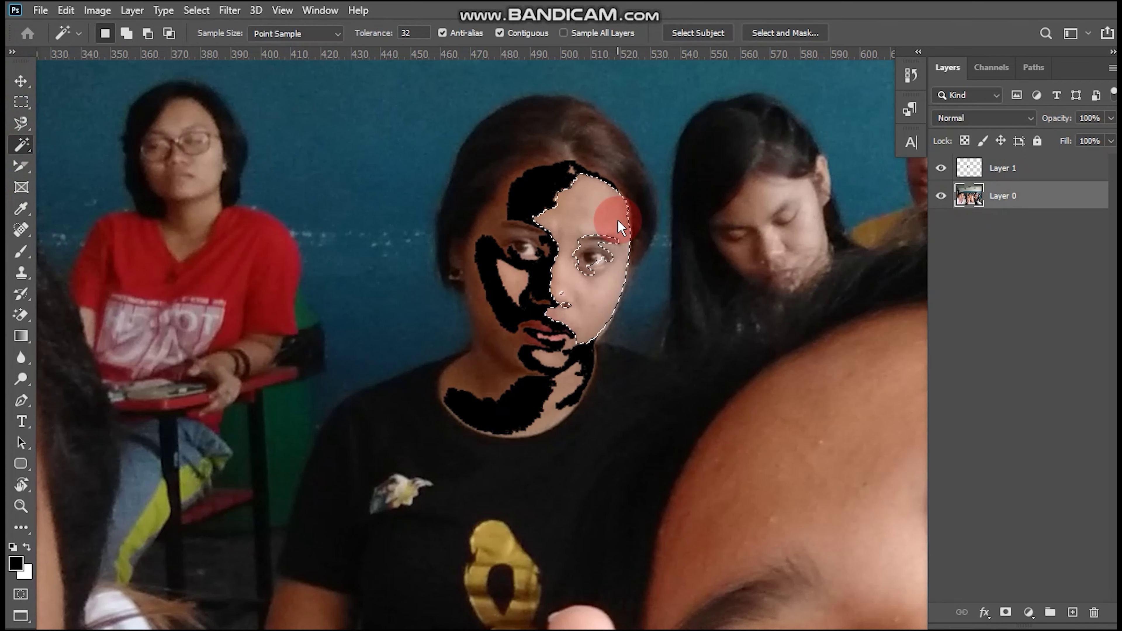
click(1047, 181)
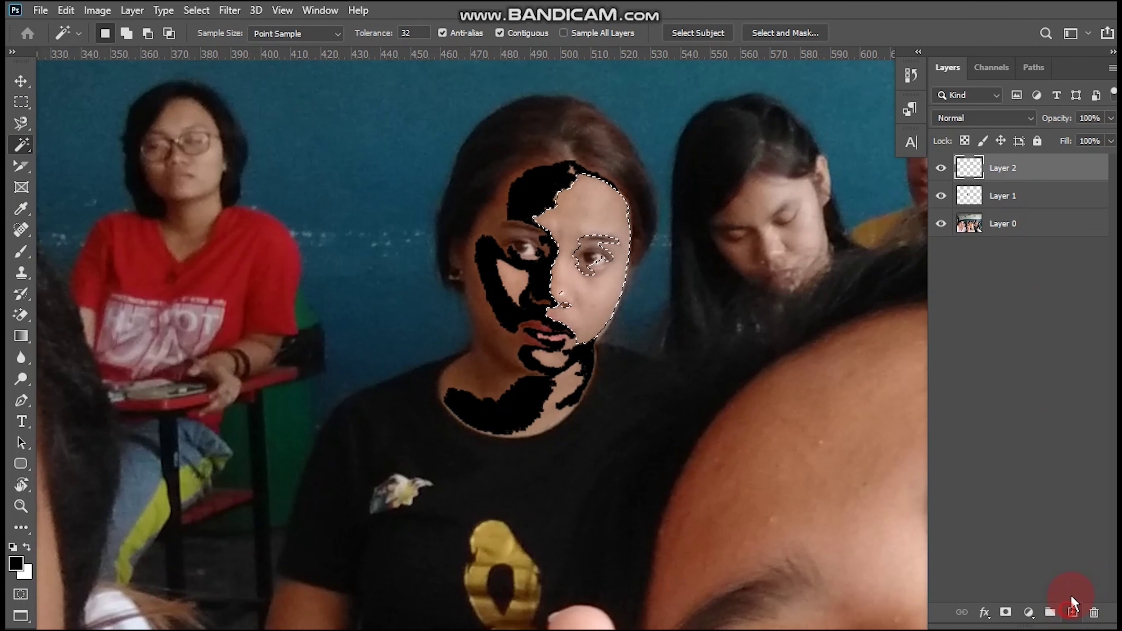
- Set the foreground colour to red, fill the lit-side selection on Layer 2, and deselect
click(18, 564)
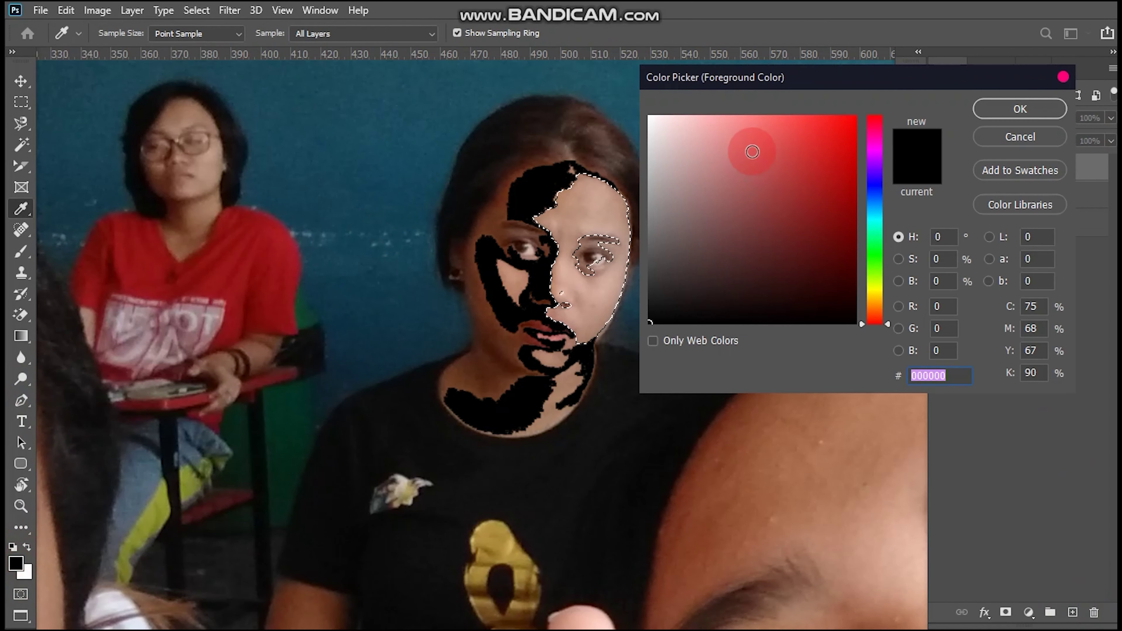
click(1014, 109)
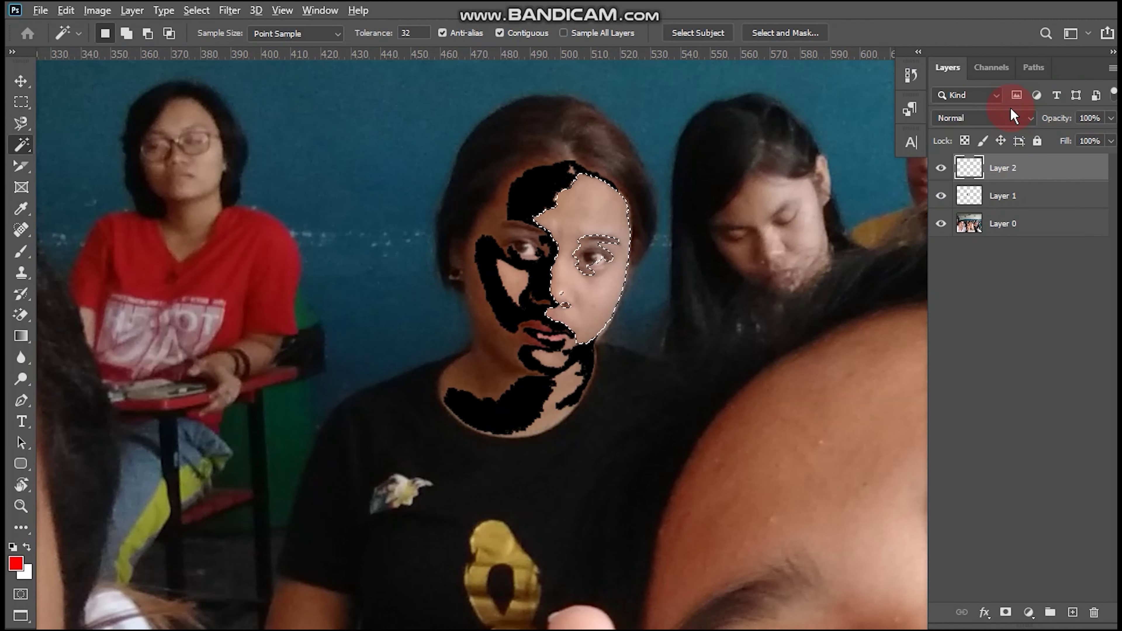
key(alt+BackSpace)
key(ctrl+d)
key(v)
- Hide the original photo layer and pan around to view the black-and-red stencil
click(918, 256)
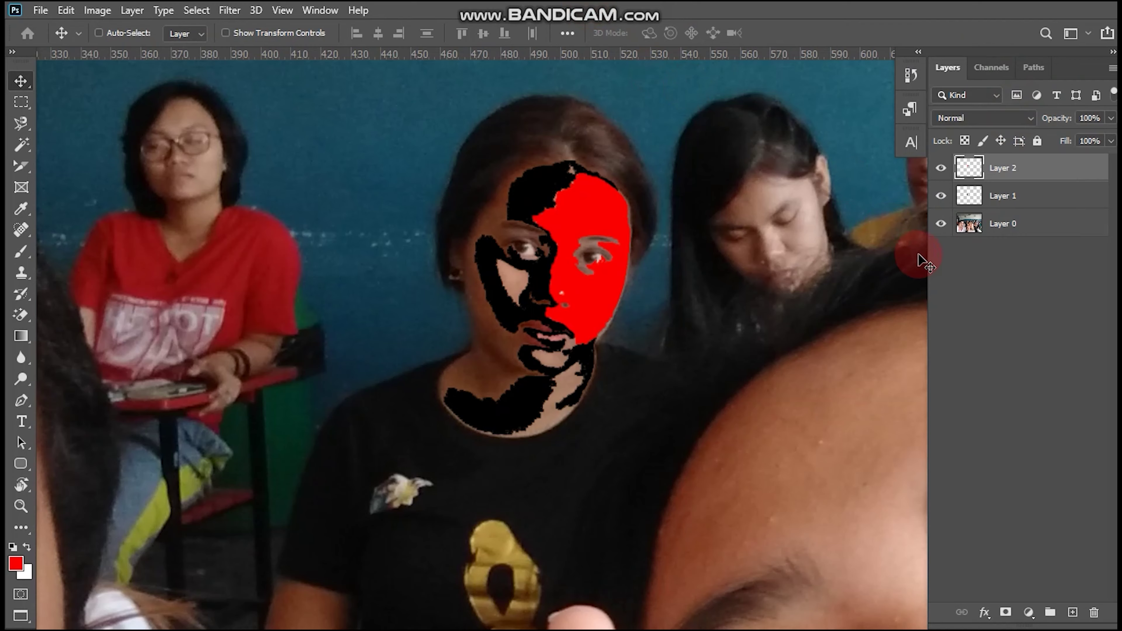
click(940, 226)
scroll(671, 170, down, 3)
drag(668, 196, 481, 301)
scroll(633, 250, down, 3)
drag(544, 265, 439, 376)
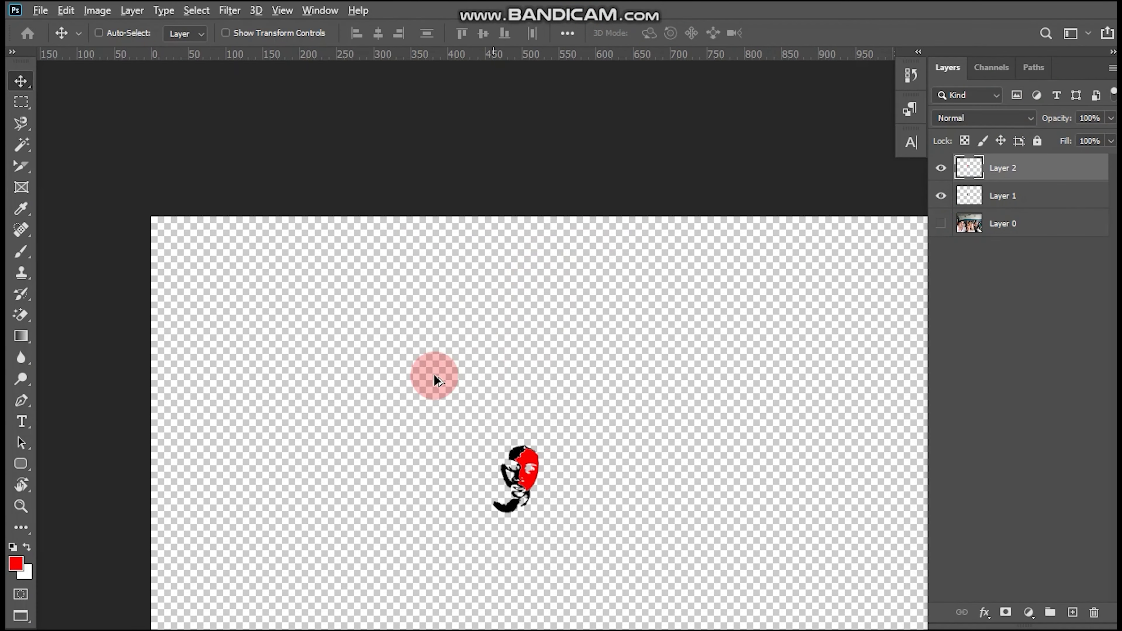
scroll(508, 205, up, 4)
drag(508, 206, 791, 315)
scroll(791, 316, up, 2)
scroll(784, 218, down, 3)
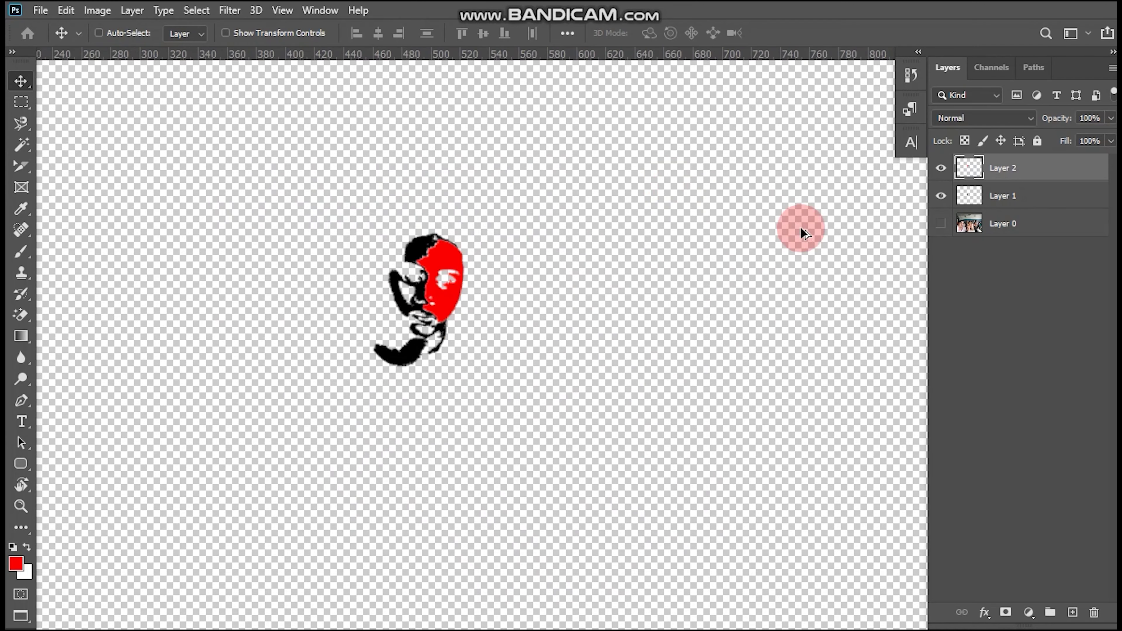
scroll(534, 234, down, 2)
scroll(535, 234, down, 1)
- Show Layer 0, hide Layers 1 and 2, and make the photo layer active
click(940, 220)
drag(941, 168, 941, 195)
click(1033, 223)
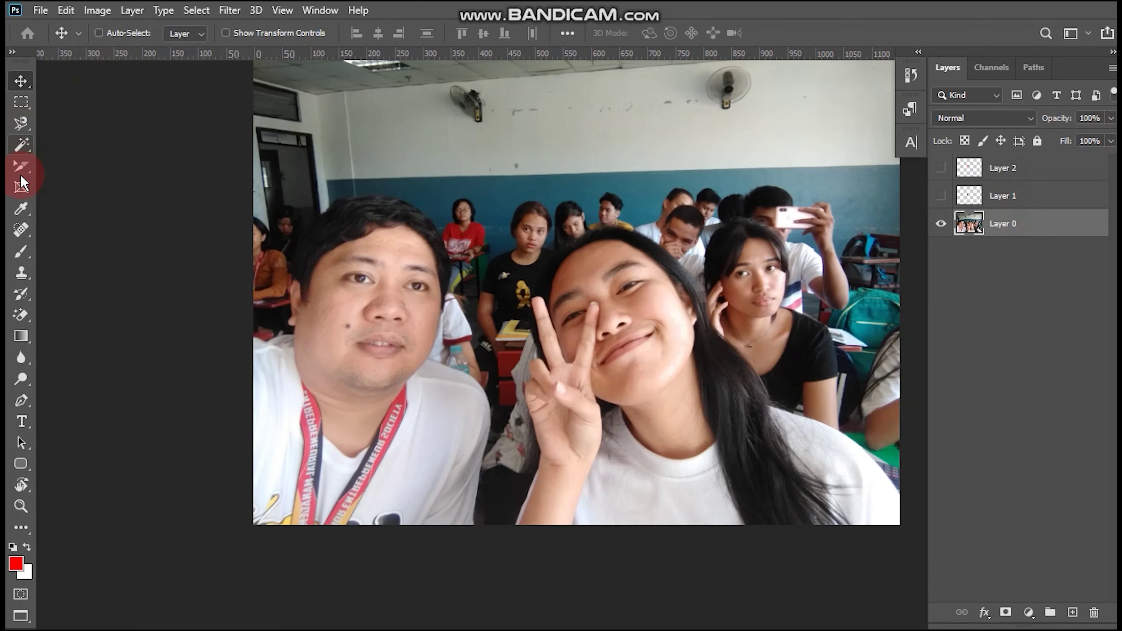
- Switch to the Magic Wand, test it on the blue wall, then clear that trial selection
click(21, 149)
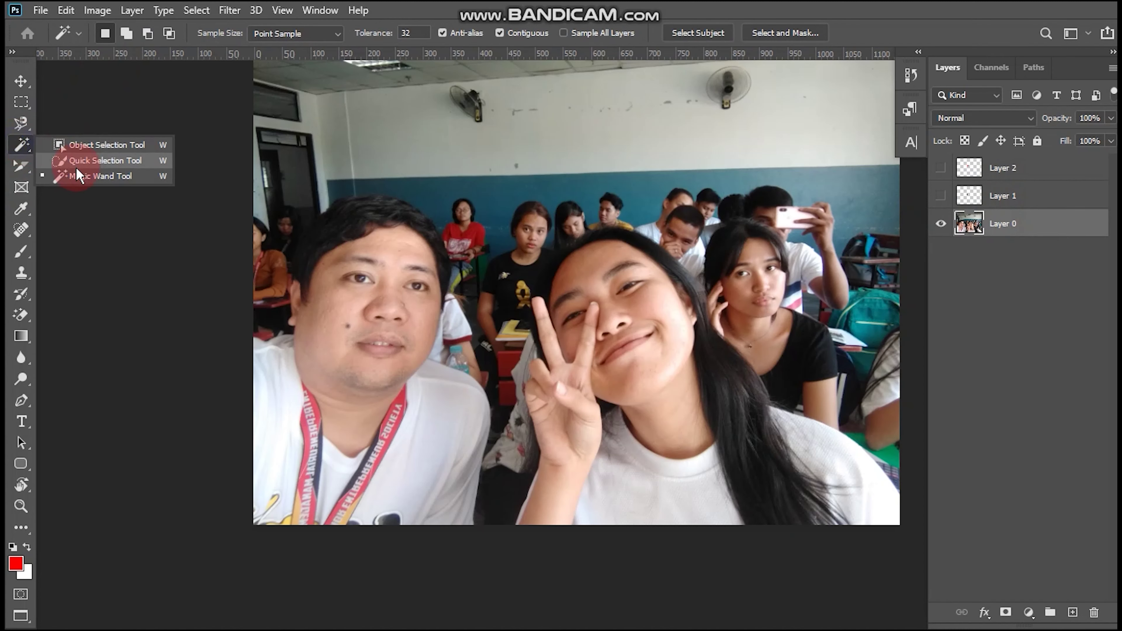
ctrl+click(300, 159)
click(445, 217)
click(840, 307)
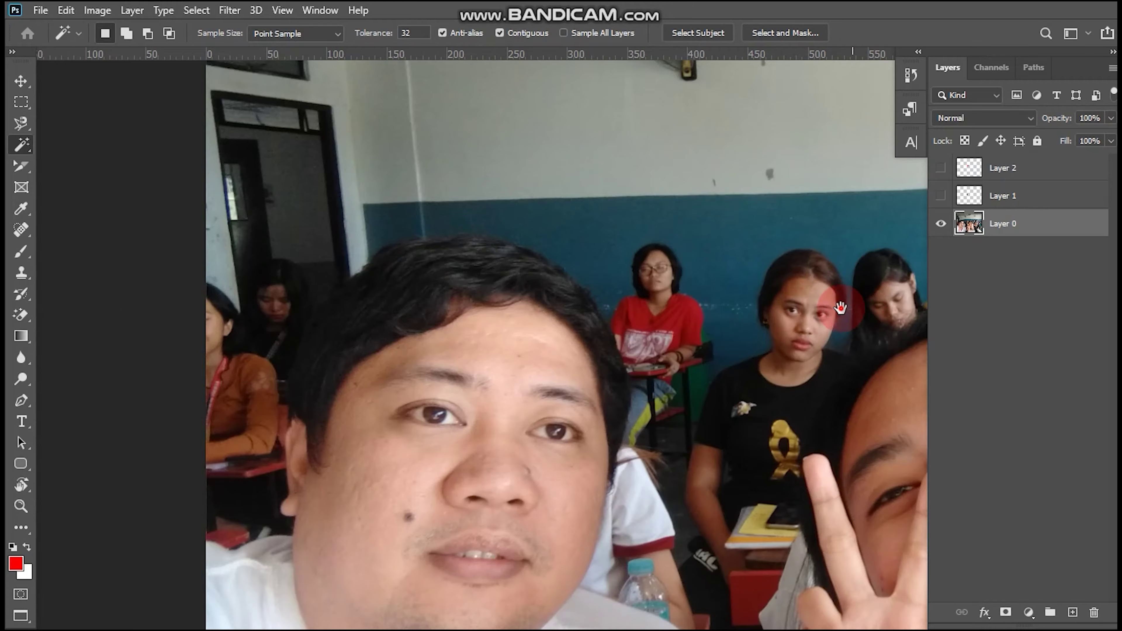
drag(840, 307, 405, 225)
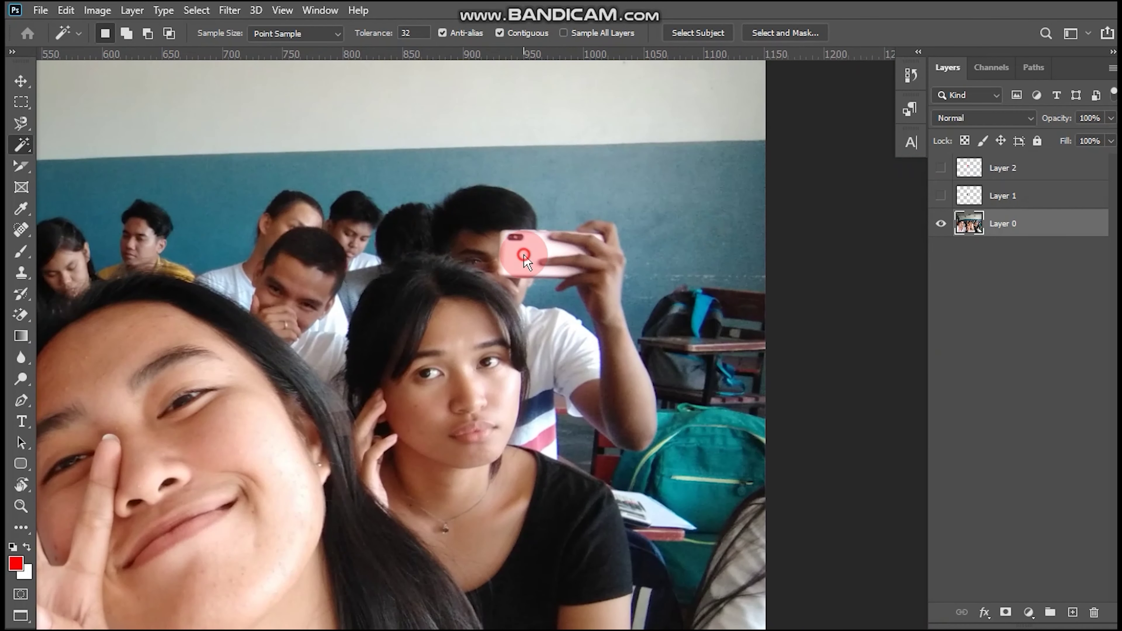
click(751, 297)
click(809, 275)
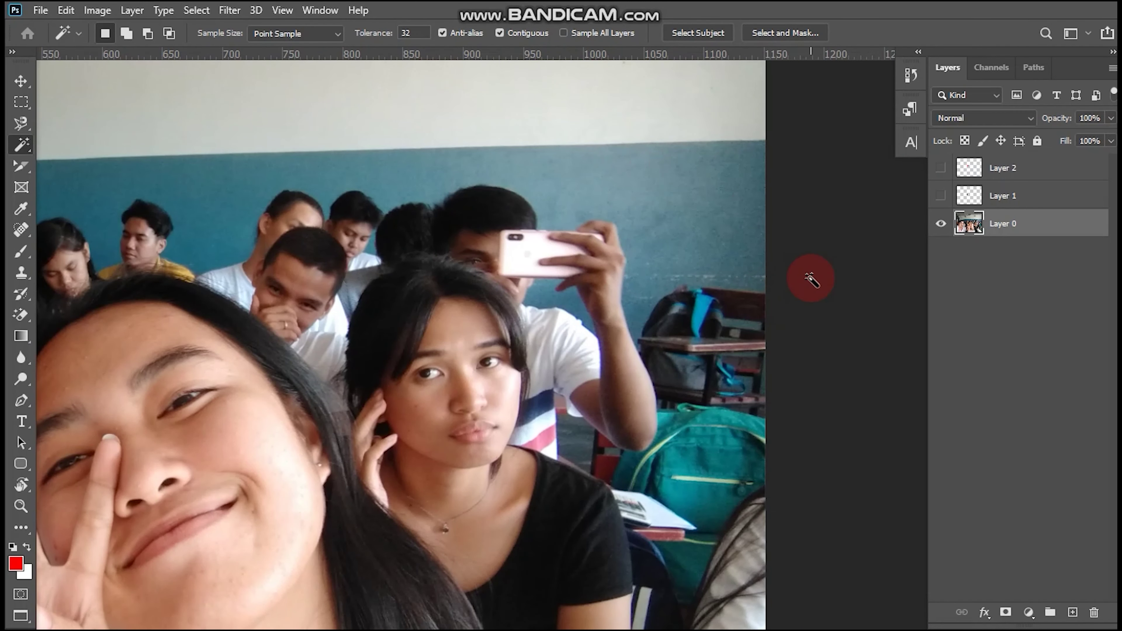
scroll(808, 276, up, 2)
scroll(150, 230, up, 2)
scroll(351, 351, up, 1)
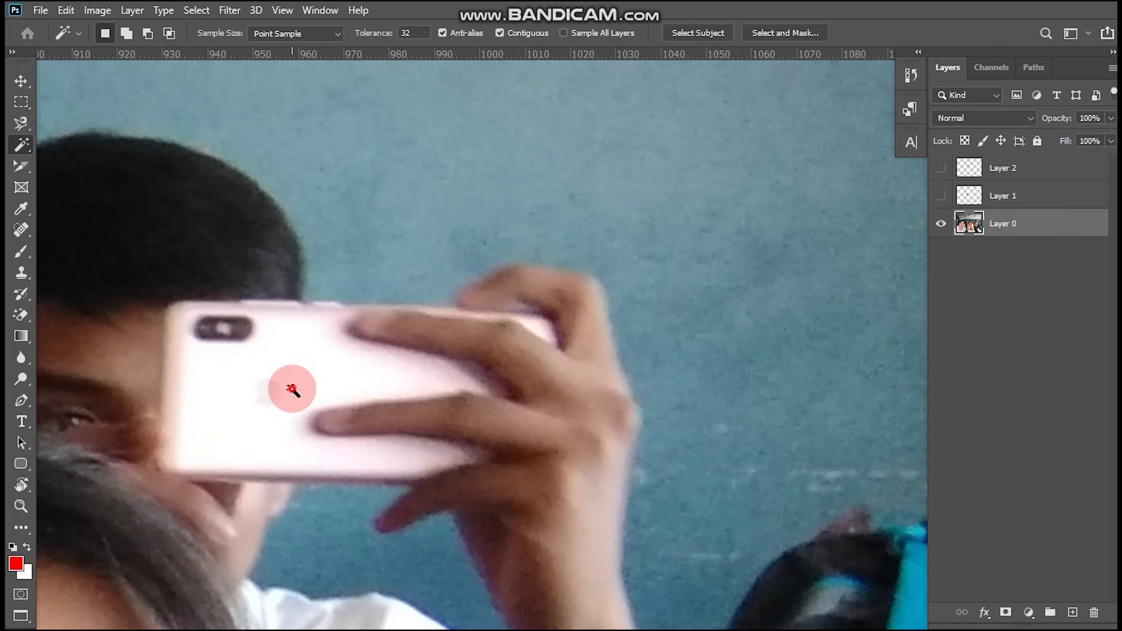
- Magic Wand-select the pink phone, adding its edges and the gaps between the fingers
click(221, 451)
drag(401, 476, 508, 497)
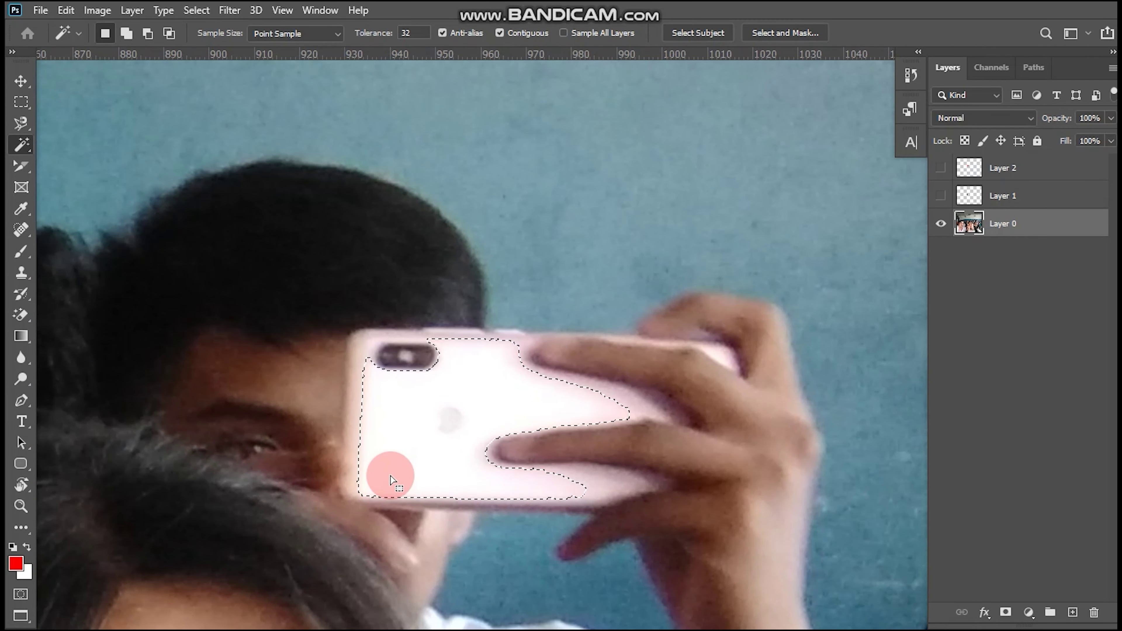
click(631, 493)
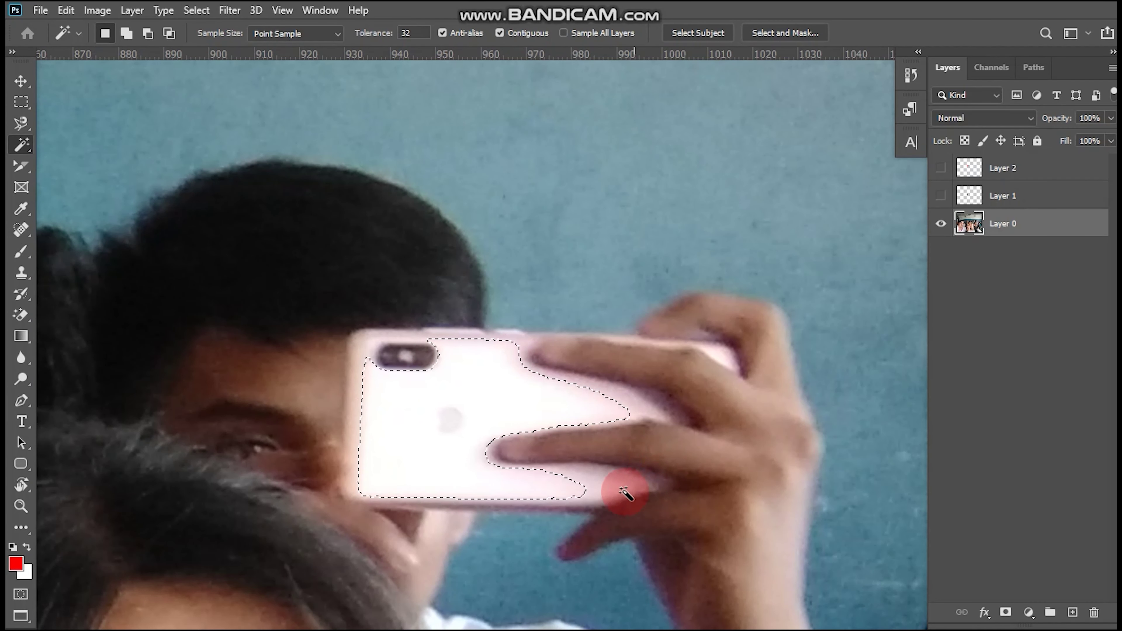
click(600, 478)
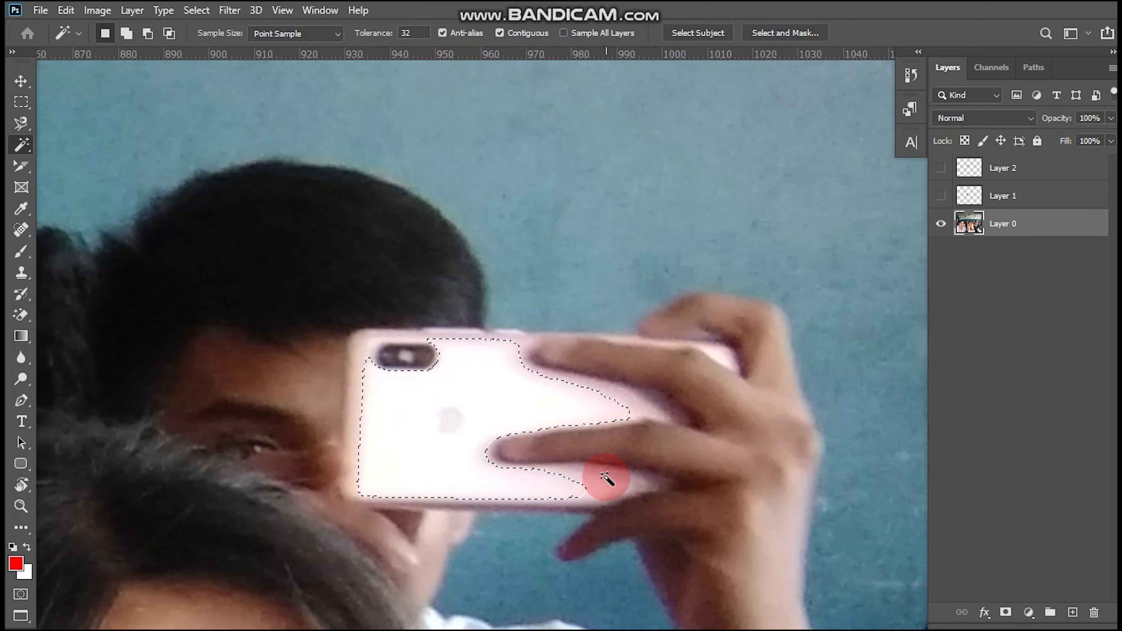
click(612, 493)
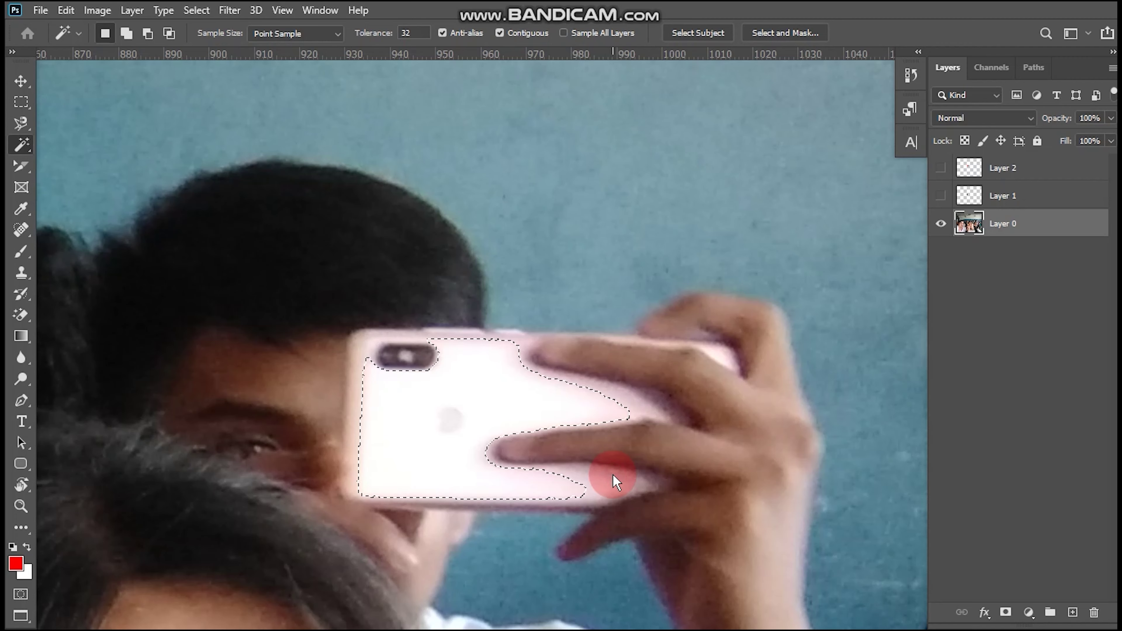
click(612, 475)
click(325, 521)
click(425, 534)
click(623, 496)
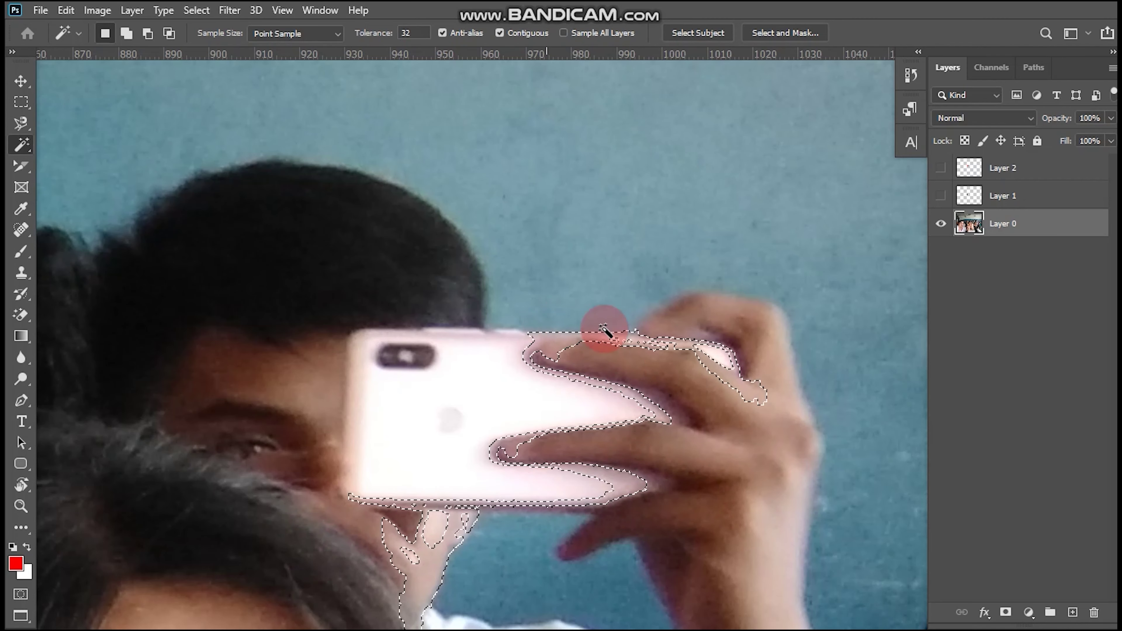
scroll(514, 283, down, 4)
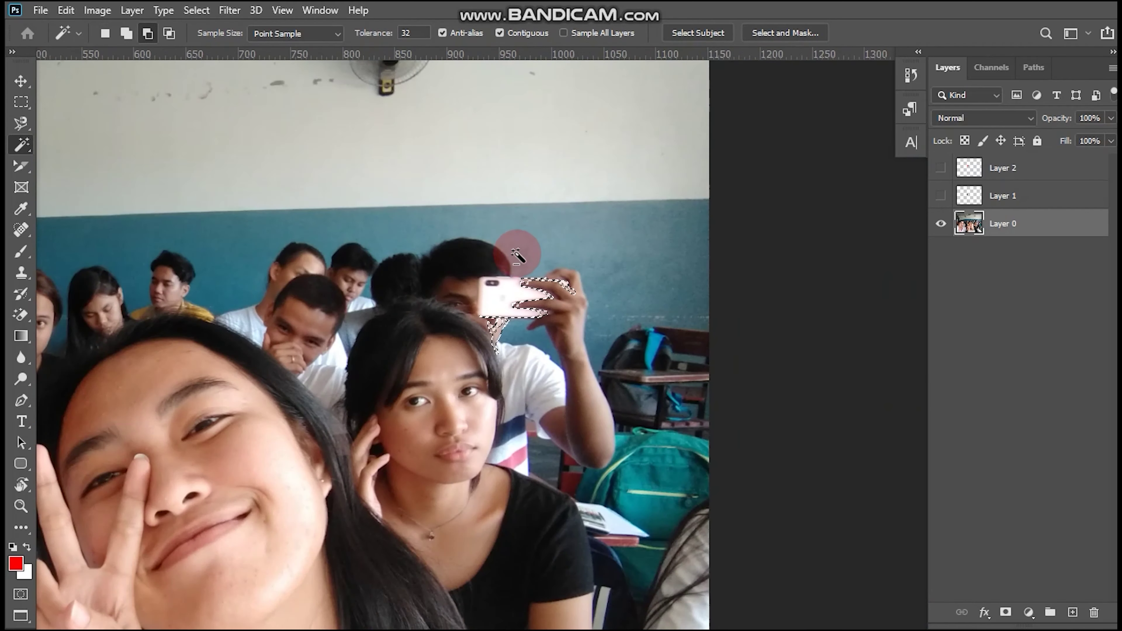
scroll(517, 261, up, 2)
right_click(540, 321)
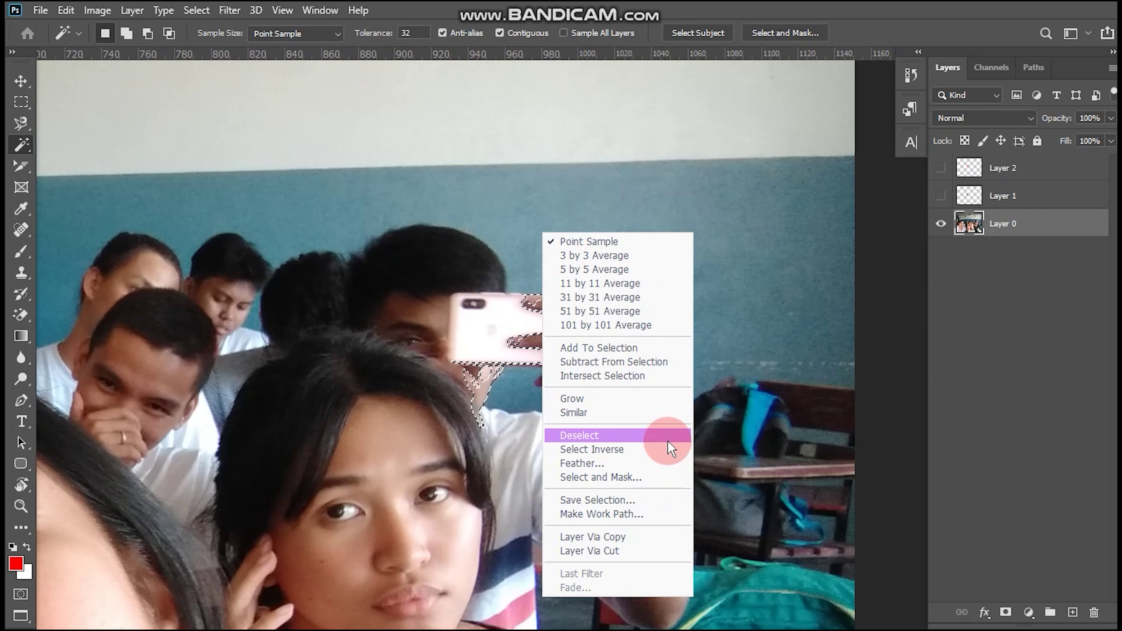
click(470, 241)
- Pan and zoom the photo to bring the classroom's left wall and doorway into view
scroll(669, 426, down, 5)
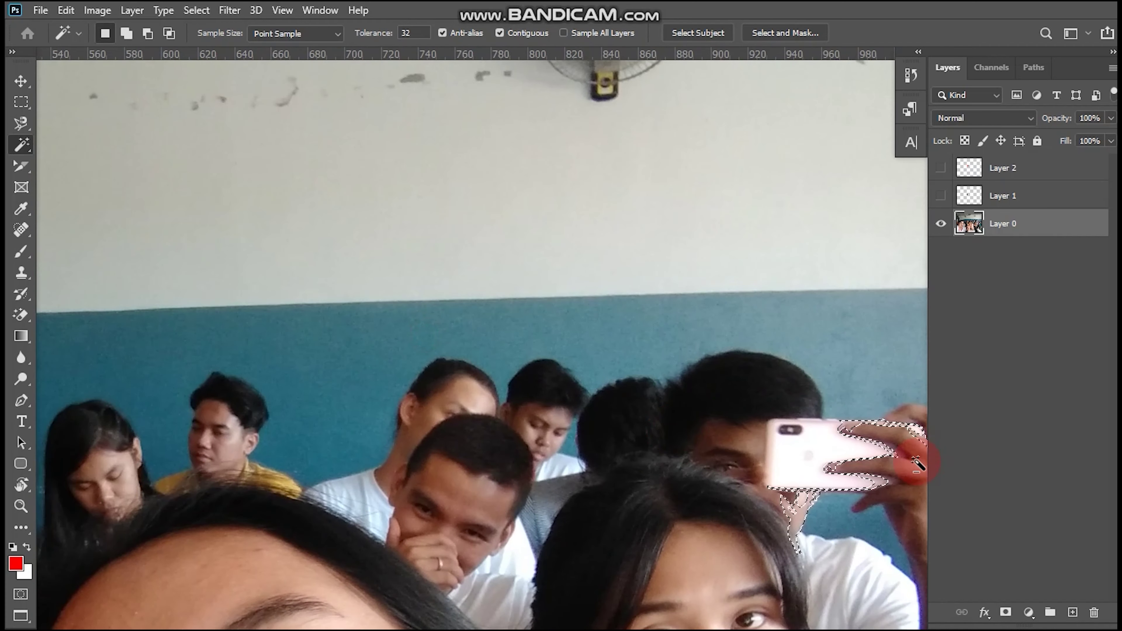
scroll(864, 420, up, 8)
mouse_move(888, 431)
mouse_down()
mouse_move(951, 263)
mouse_move(781, 268)
mouse_move(909, 113)
mouse_move(574, 189)
mouse_move(906, 365)
mouse_up()
scroll(574, 189, down, 3)
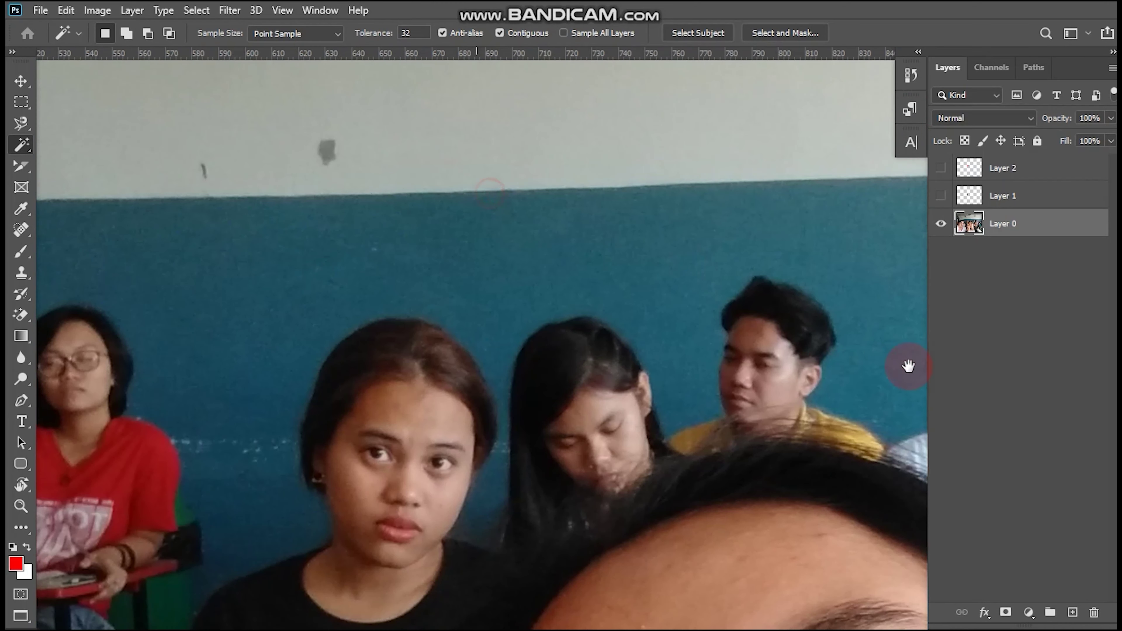
scroll(483, 175, down, 3)
scroll(483, 175, up, 3)
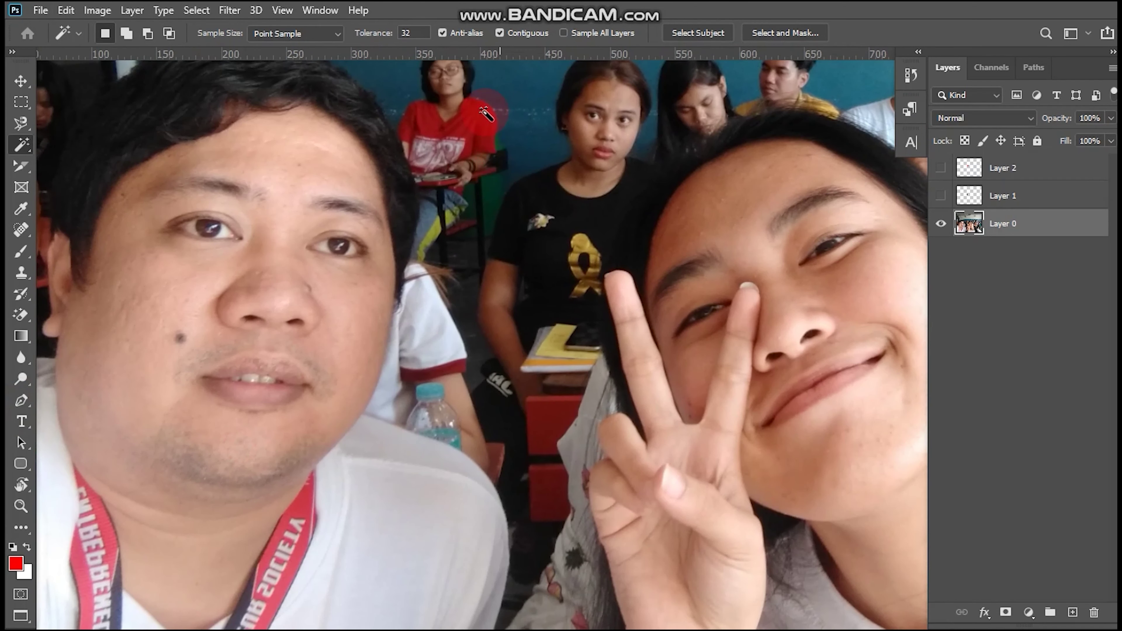
scroll(530, 309, down, 2)
scroll(552, 360, up, 1)
scroll(552, 360, down, 2)
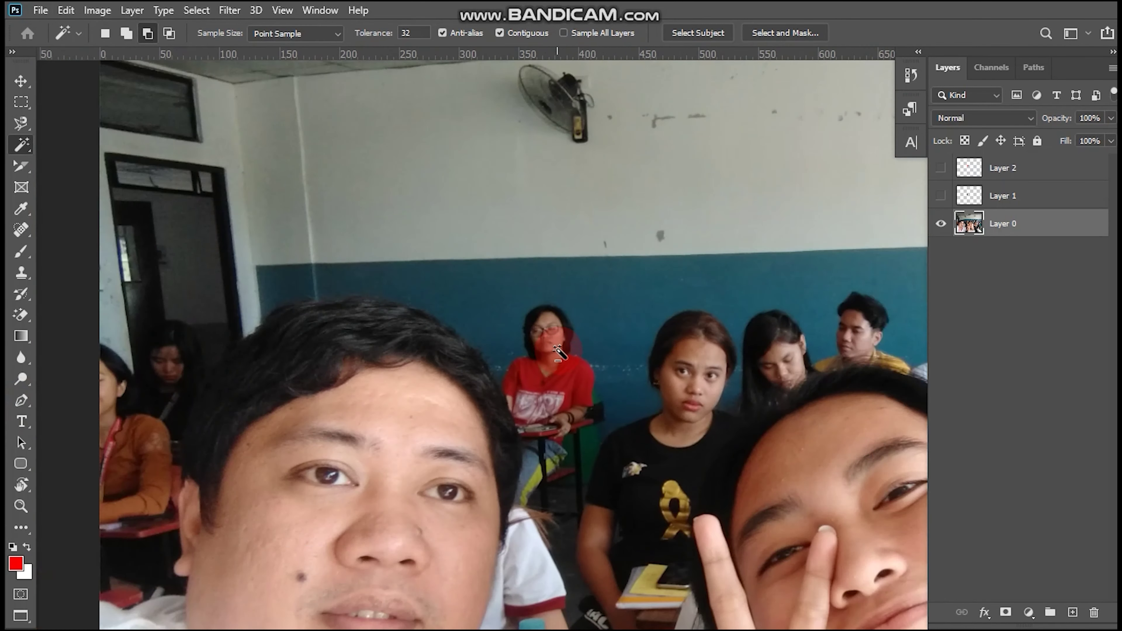
scroll(548, 336, down, 2)
drag(675, 459, 410, 425)
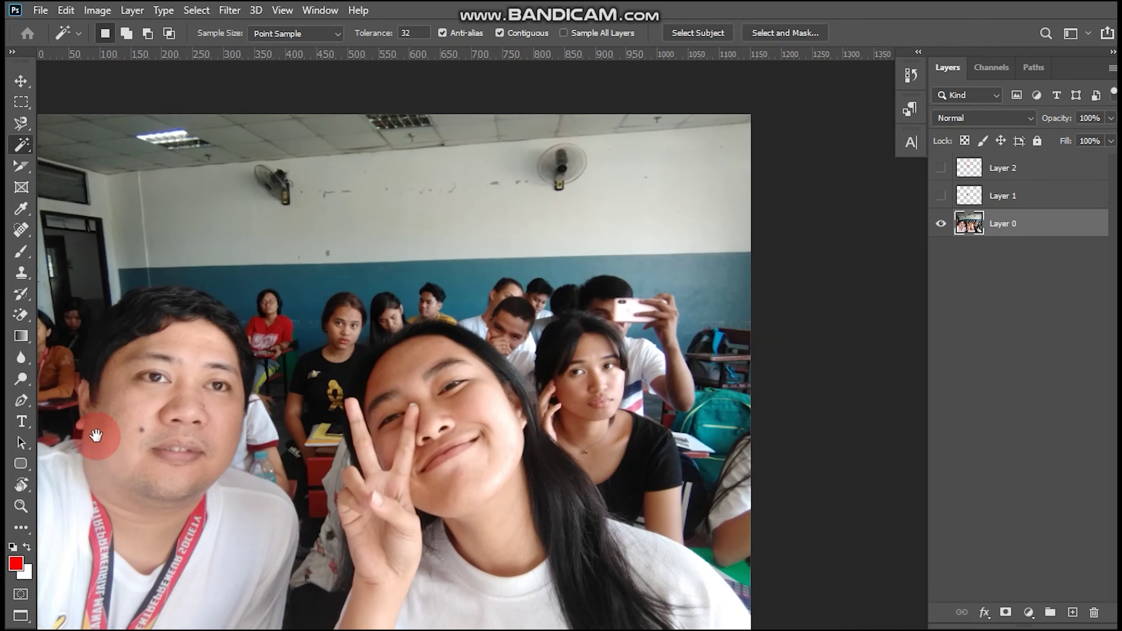
drag(114, 438, 472, 445)
scroll(411, 217, up, 1)
scroll(454, 239, up, 3)
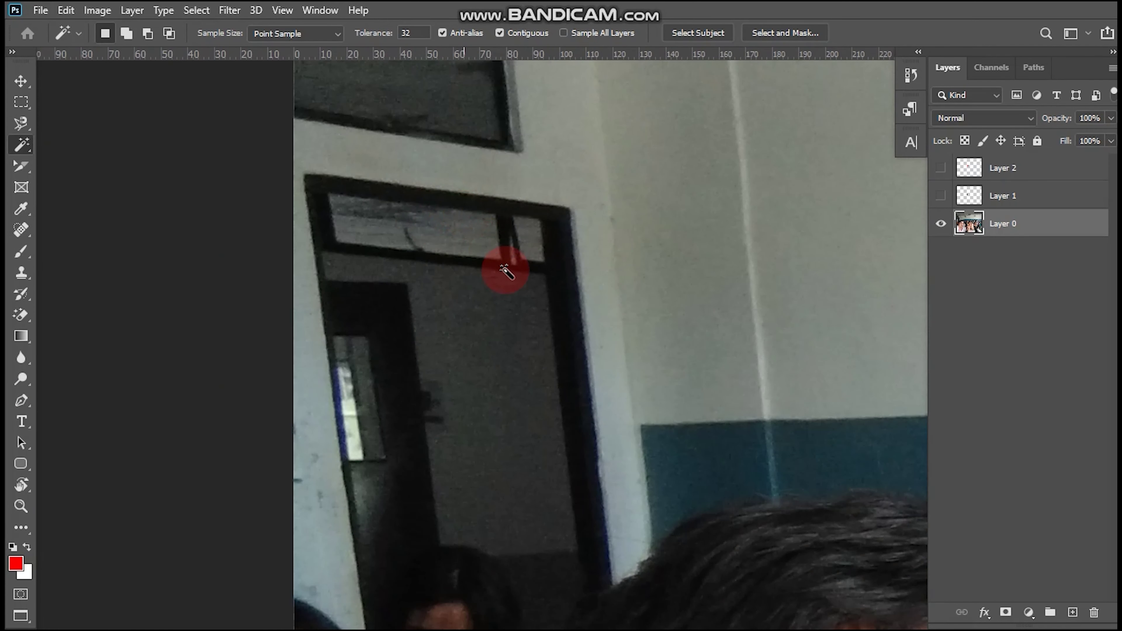
scroll(499, 270, up, 3)
- Magic Wand-select the dark doorway, deselect, then retry on the grey door panel and inner doorway
click(489, 296)
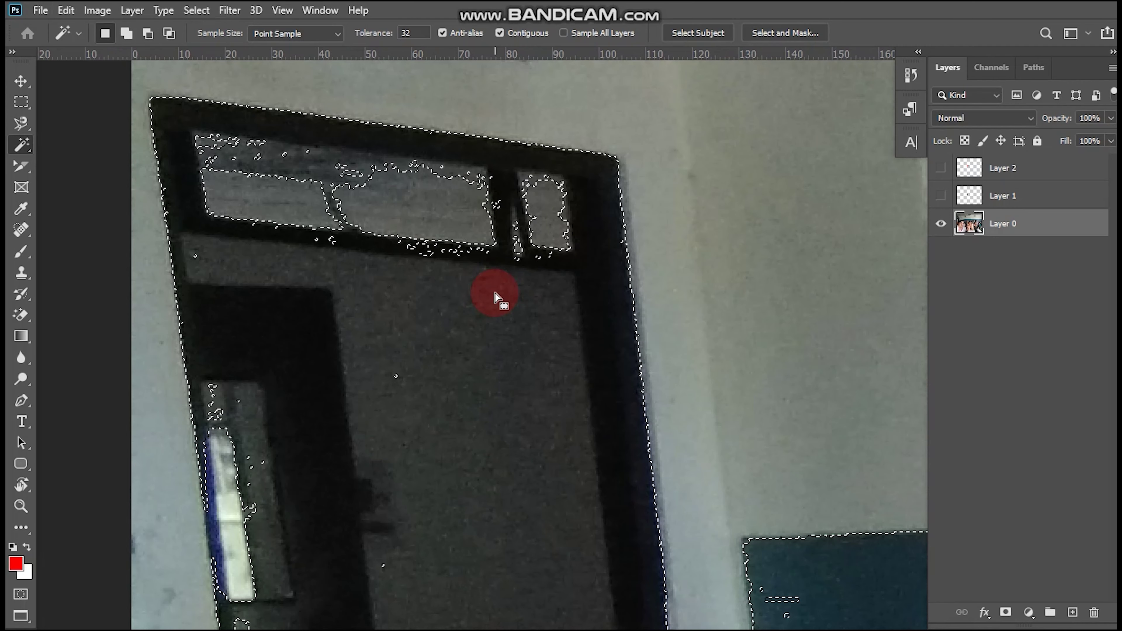
key(ctrl+d)
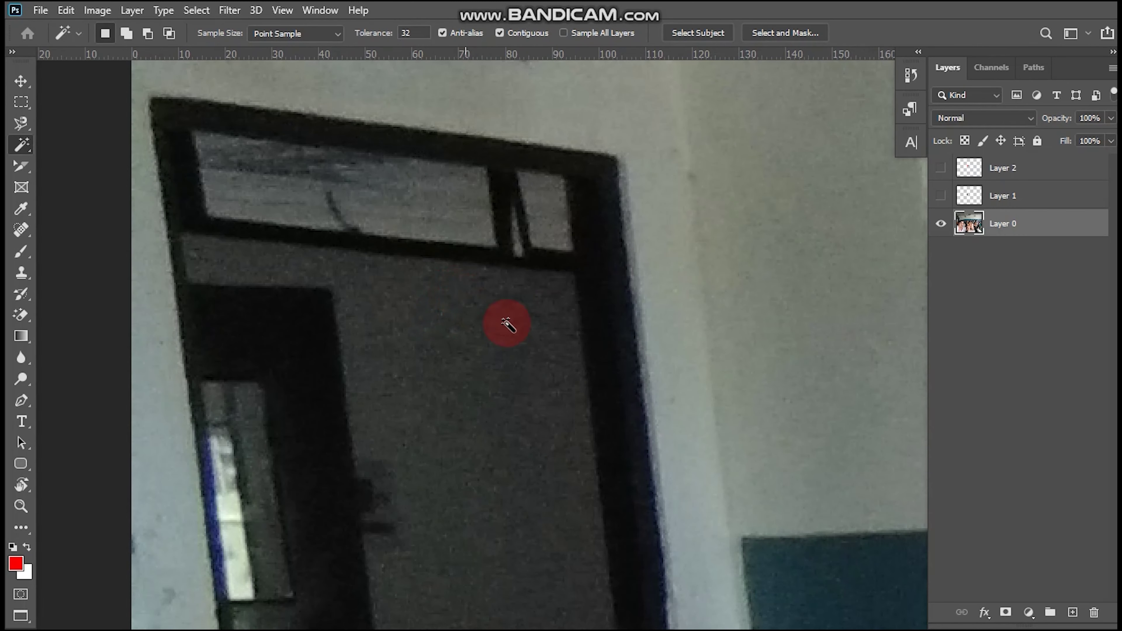
click(542, 323)
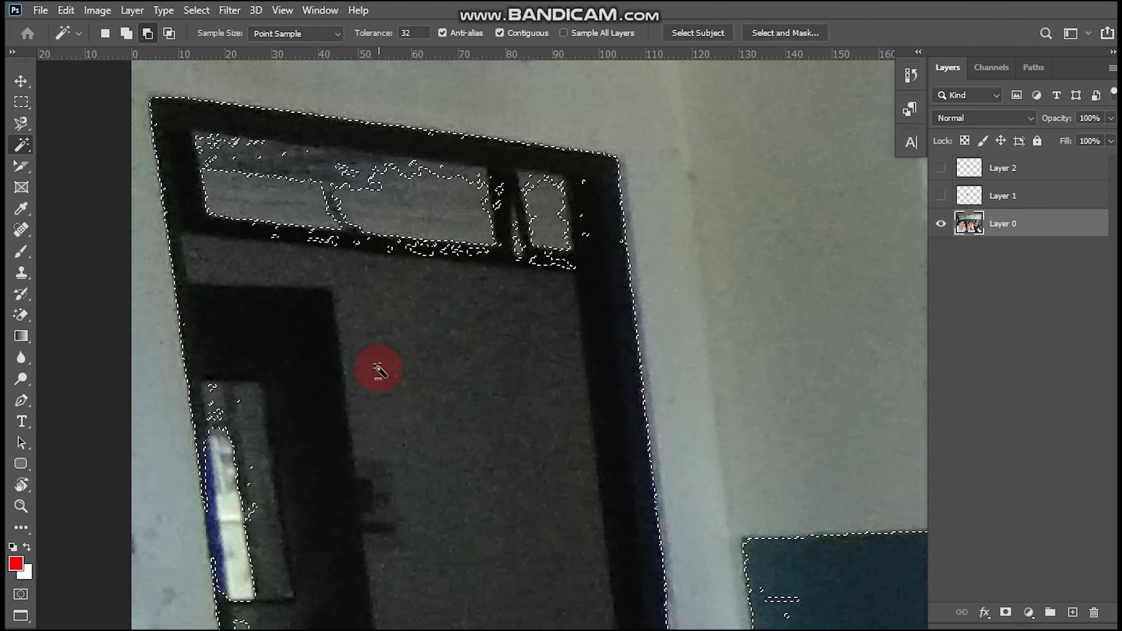
scroll(375, 370, up, 2)
drag(408, 426, 717, 425)
click(596, 316)
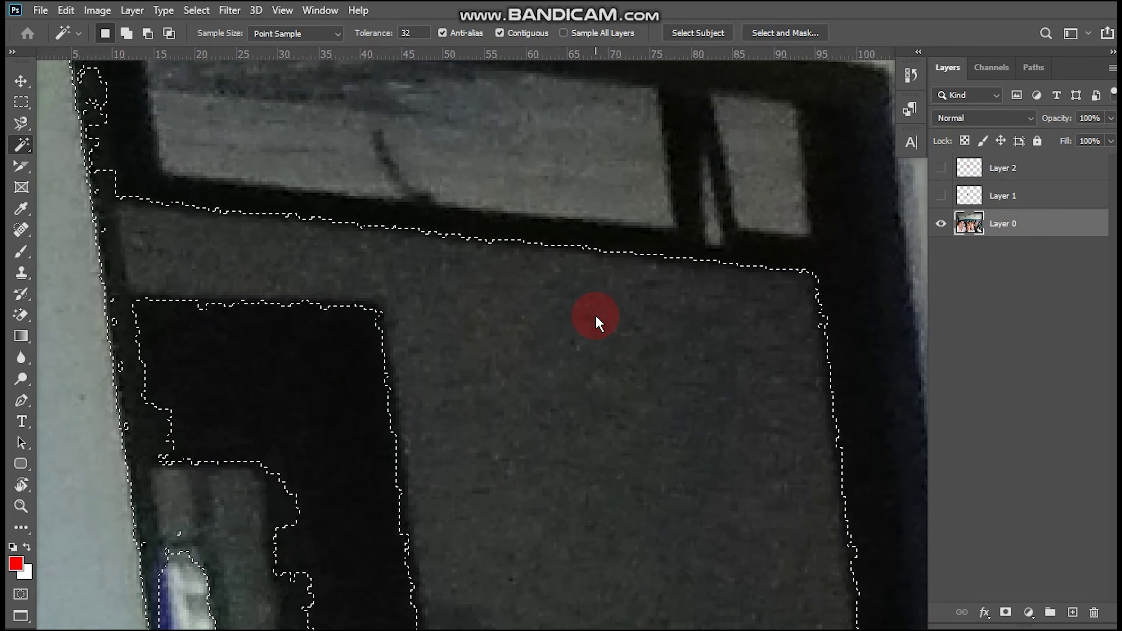
scroll(635, 336, up, 2)
scroll(634, 336, down, 2)
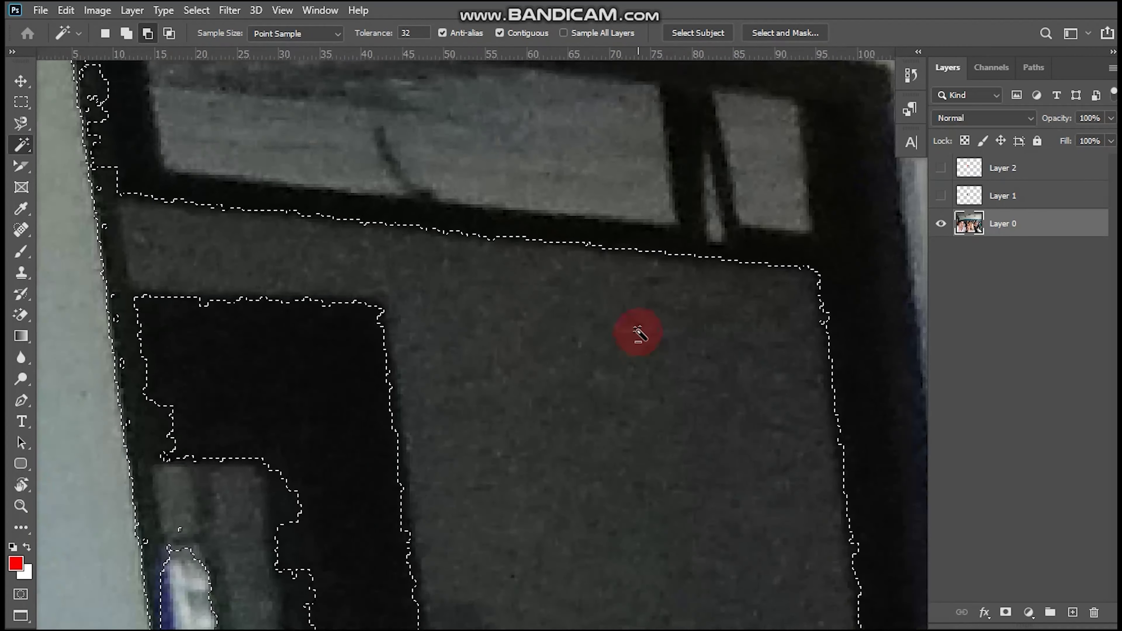
scroll(632, 332, up, 2)
scroll(609, 334, down, 1)
scroll(609, 333, down, 2)
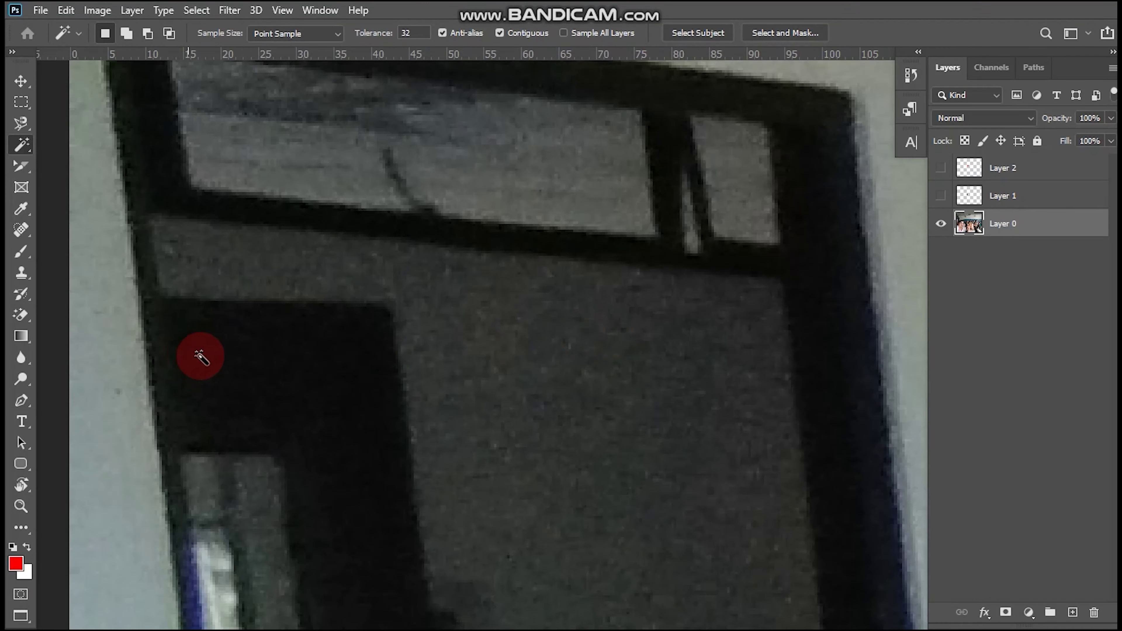
click(303, 374)
scroll(414, 358, down, 3)
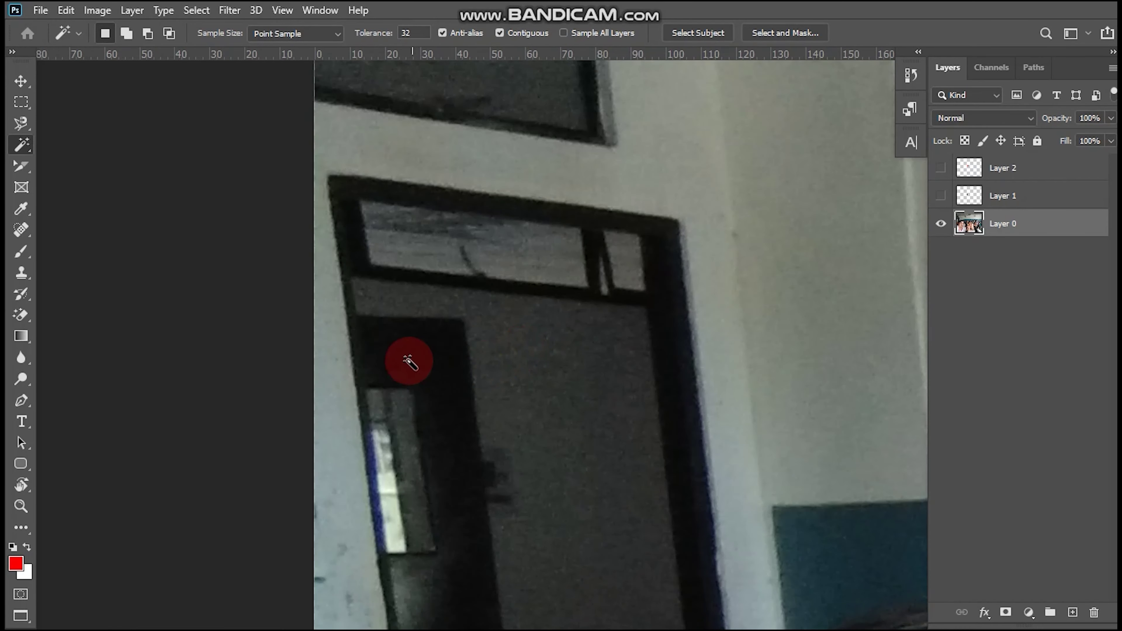
scroll(416, 343, up, 3)
scroll(426, 338, up, 2)
scroll(426, 345, down, 3)
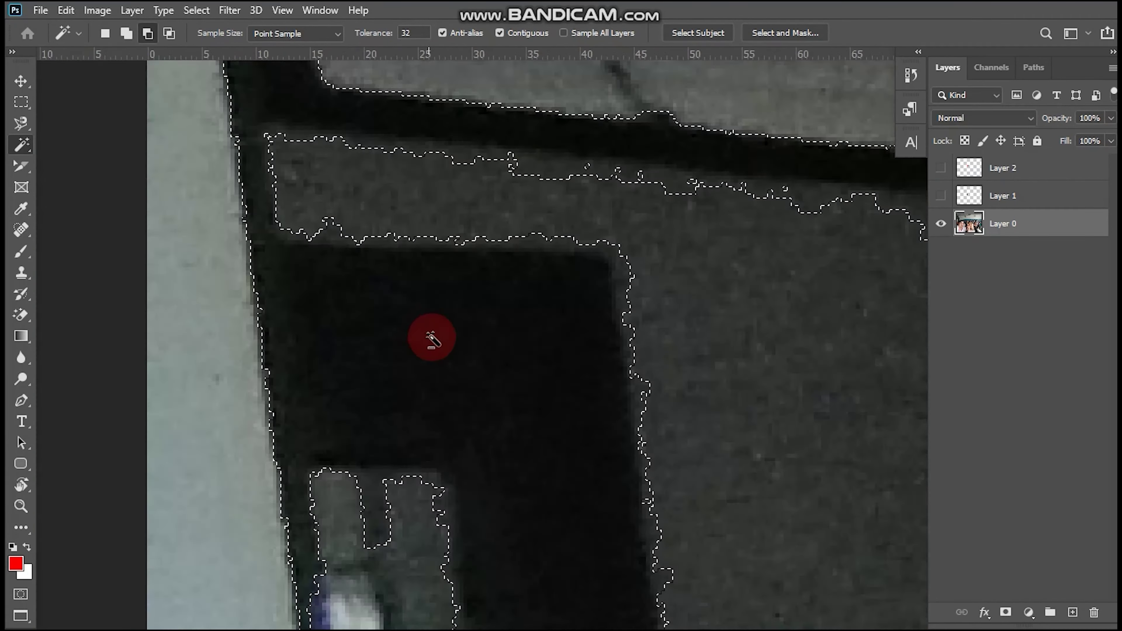
scroll(433, 333, down, 2)
scroll(488, 351, down, 1)
scroll(475, 381, down, 2)
scroll(702, 285, down, 2)
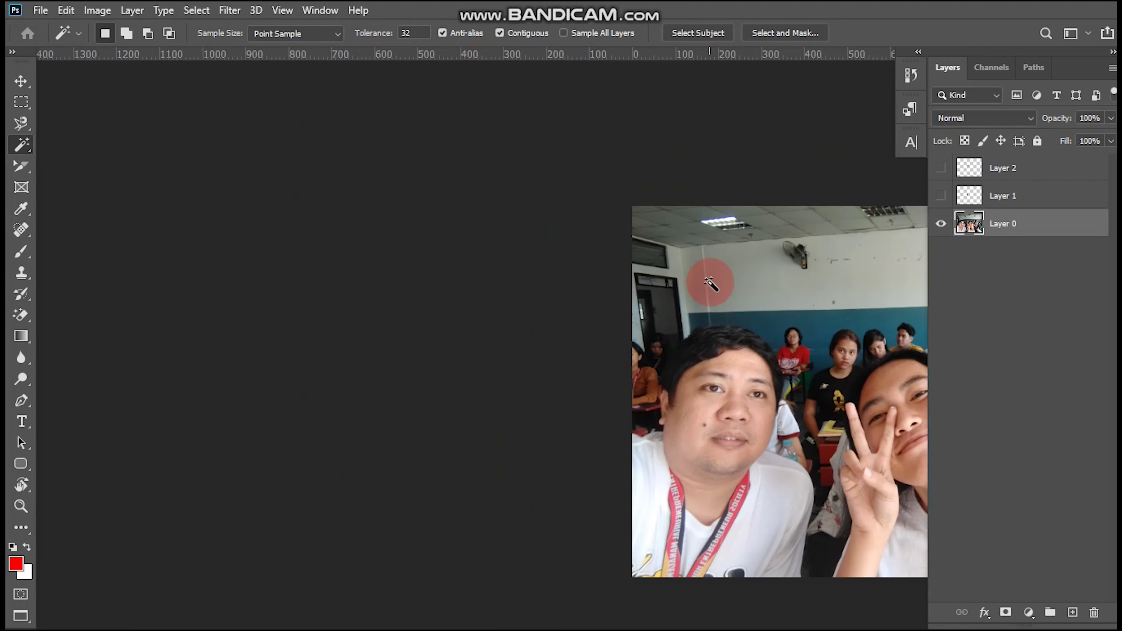
- Return to standard screen mode and close IMG_20200204_153921.jpg without saving changes
scroll(763, 382, down, 2)
scroll(801, 321, down, 2)
scroll(861, 398, up, 2)
key(ctrl+plus)
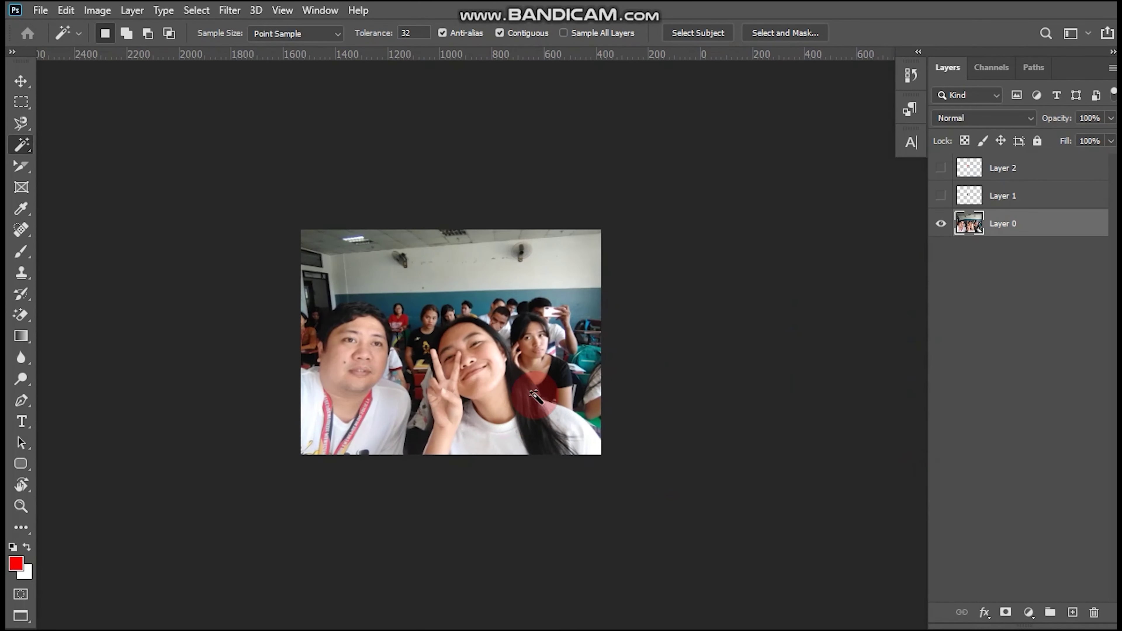
key(ctrl+plus)
key(ctrl+plus)
key(f)
key(f)
key(f)
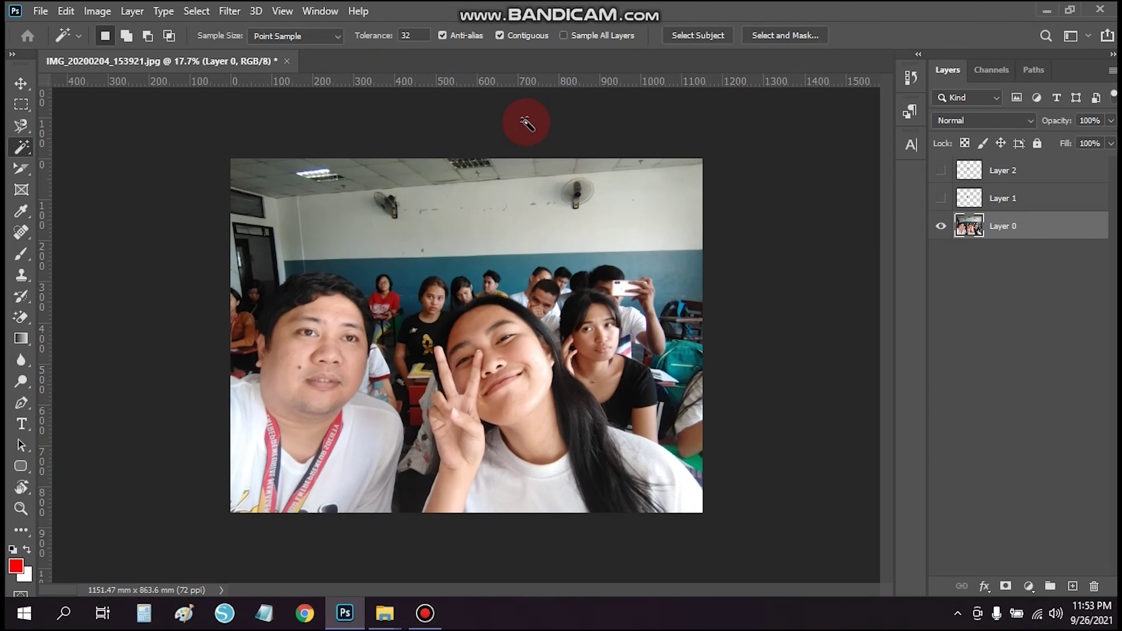
click(285, 61)
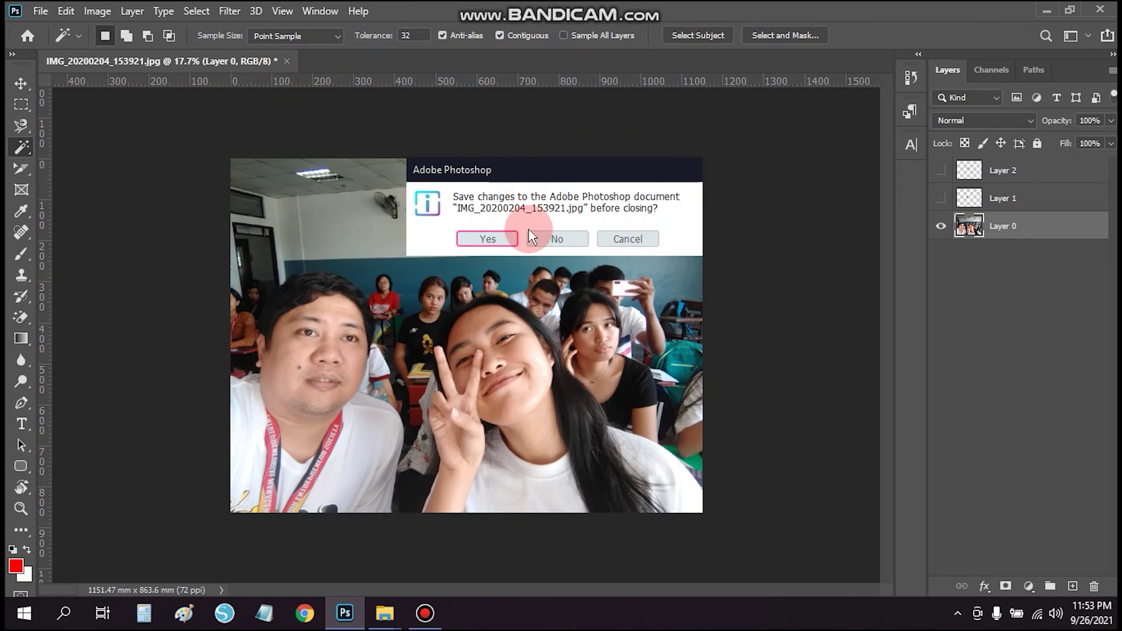
click(529, 229)
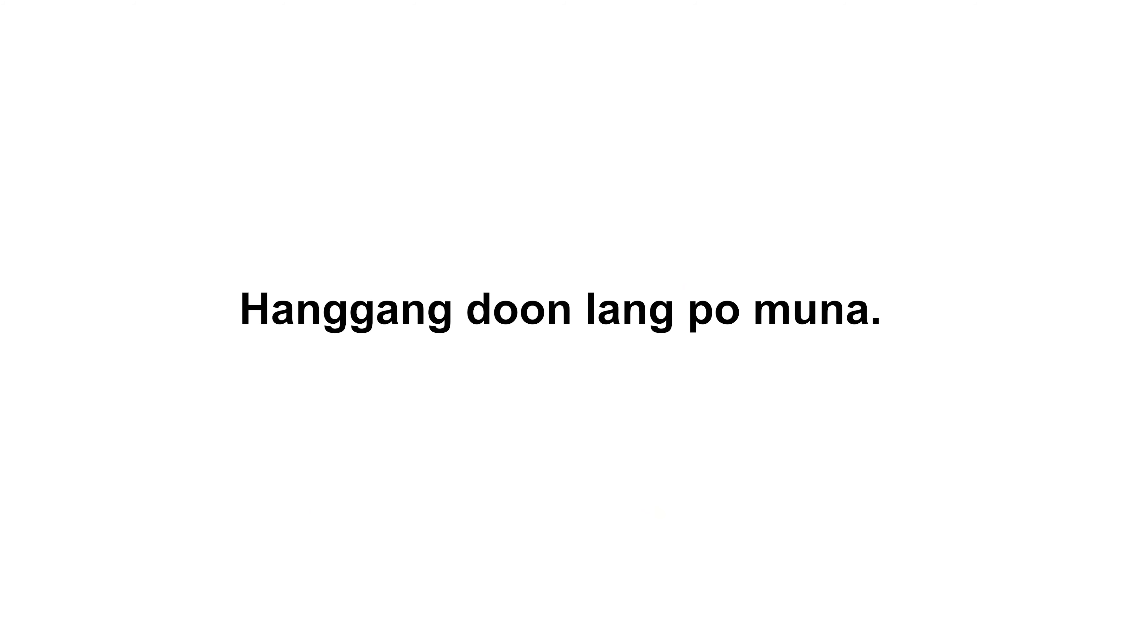